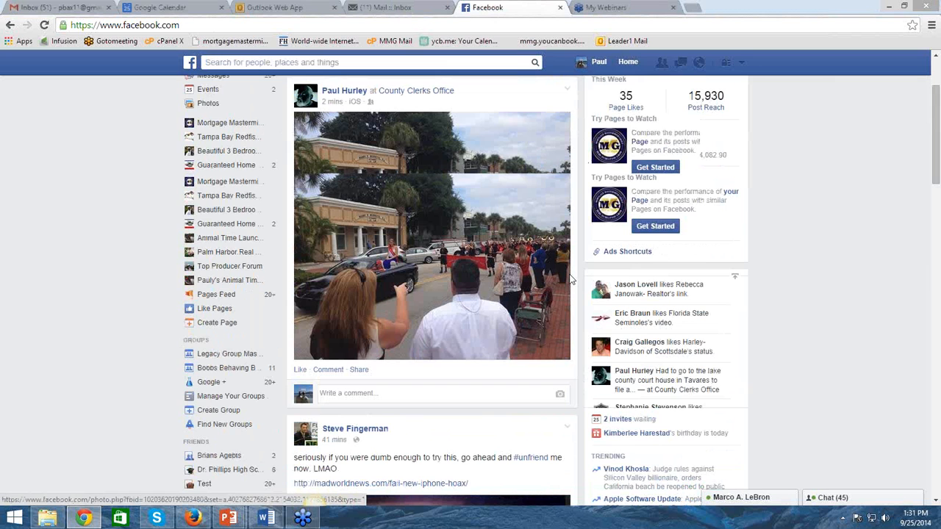
# Look through the news feed for a sponsored post and examine the Free Email Templates ad
pyautogui.scroll(-20, 572, 280)
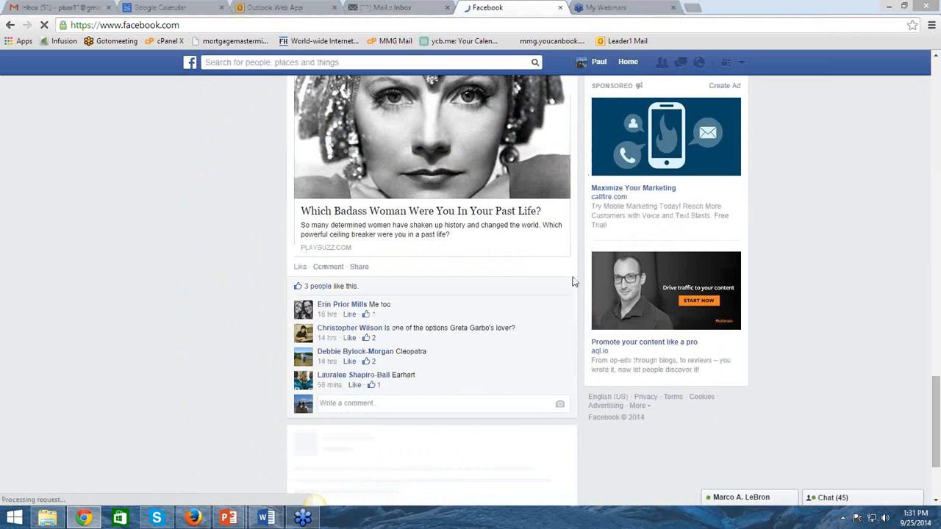
pyautogui.scroll(-2, 574, 281)
pyautogui.scroll(-15, 585, 279)
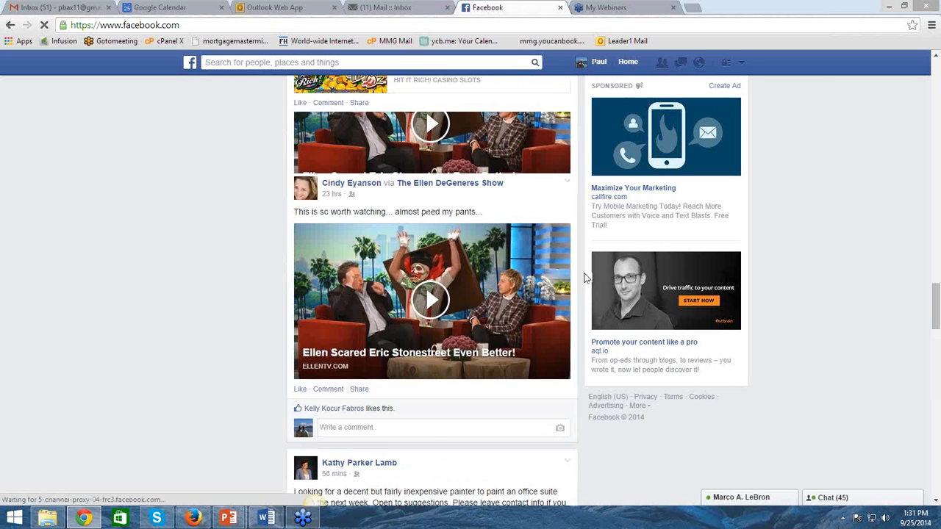
pyautogui.scroll(-5, 588, 269)
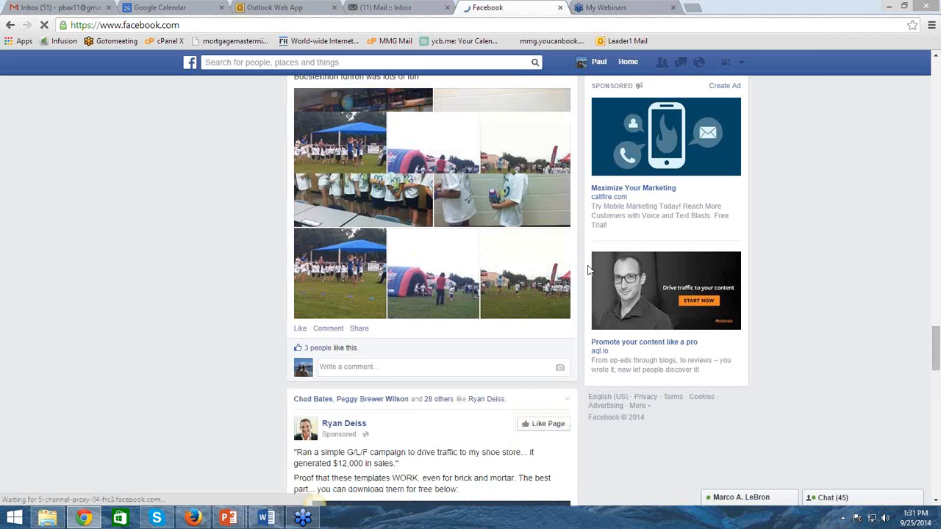
pyautogui.scroll(-1, 587, 269)
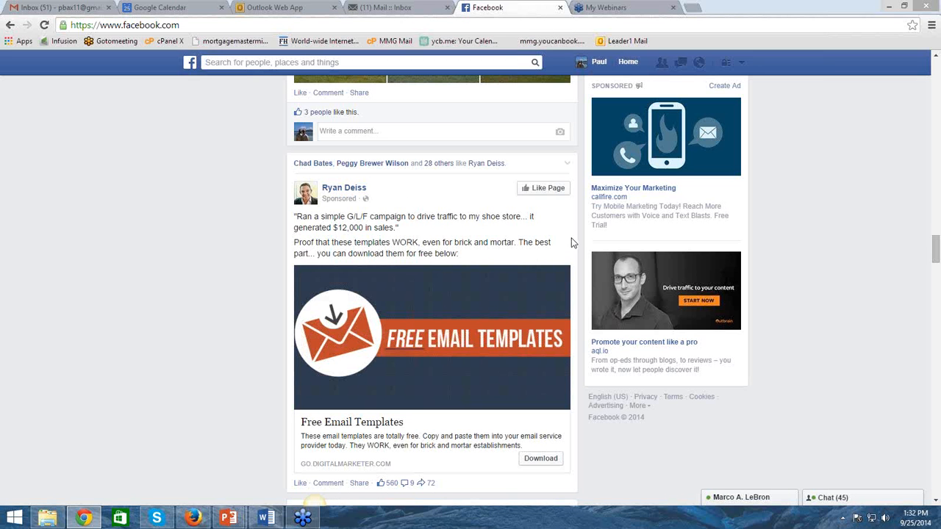
pyautogui.scroll(5, 573, 246)
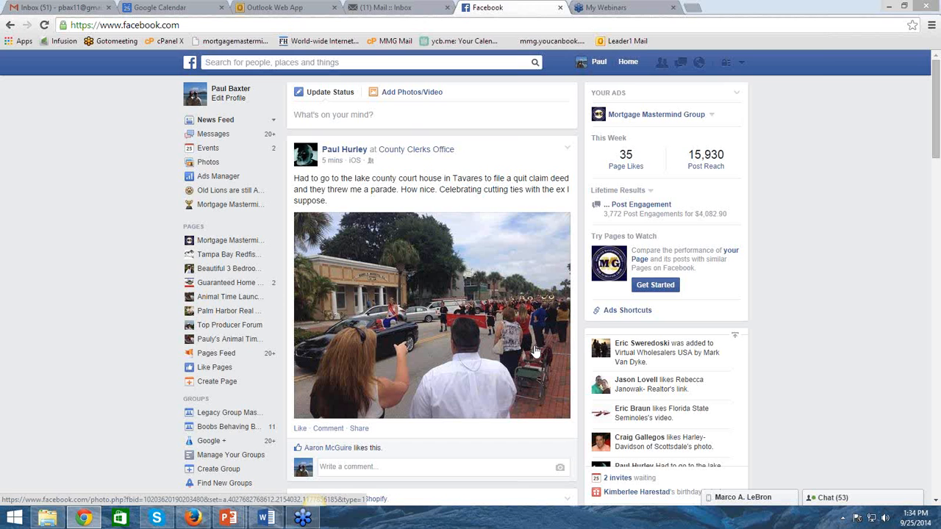
# Start a new ad from Ads Manager with the Page Likes objective for the page Beautiful 3 Bedroom Home in Bay Lakes
pyautogui.click(211, 183)
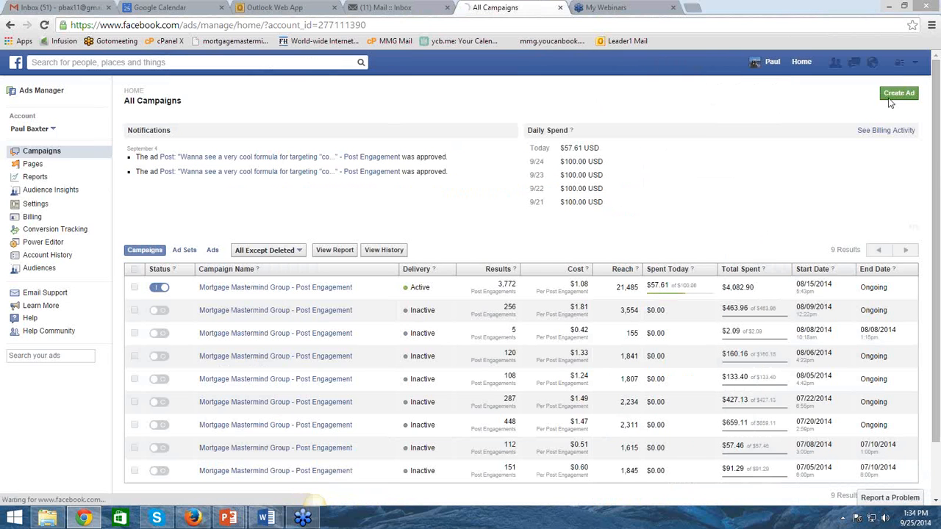
pyautogui.click(897, 94)
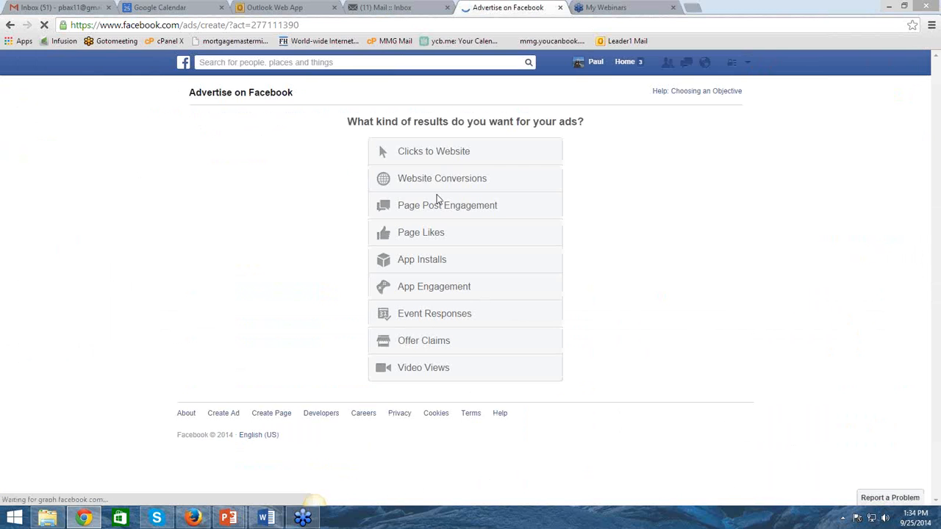
pyautogui.click(428, 234)
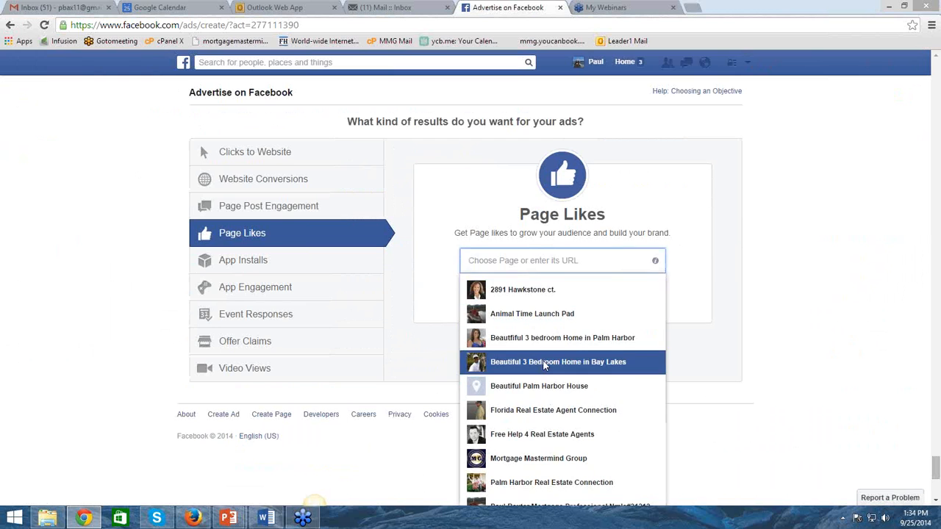
pyautogui.click(544, 362)
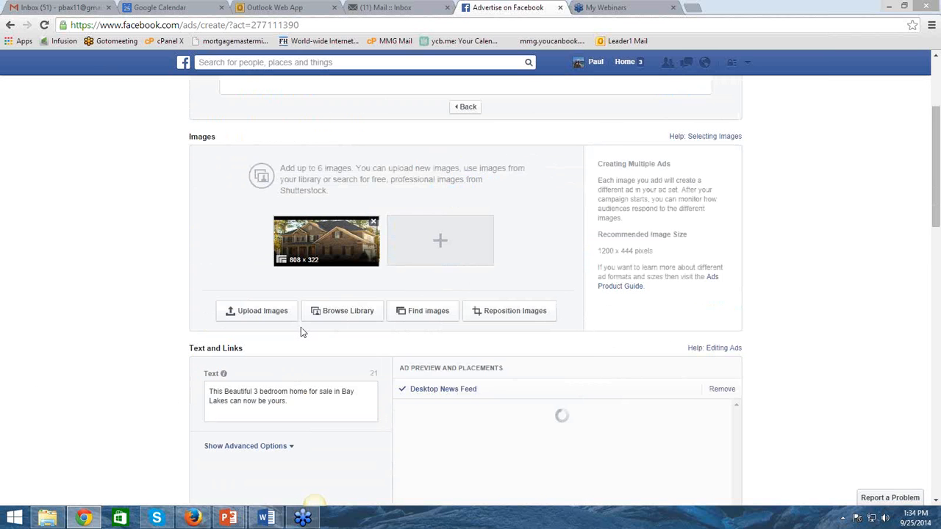
# Add Lakeland, Florida to the ad audience's locations and set its radius to 50 miles
pyautogui.scroll(-2, 352, 300)
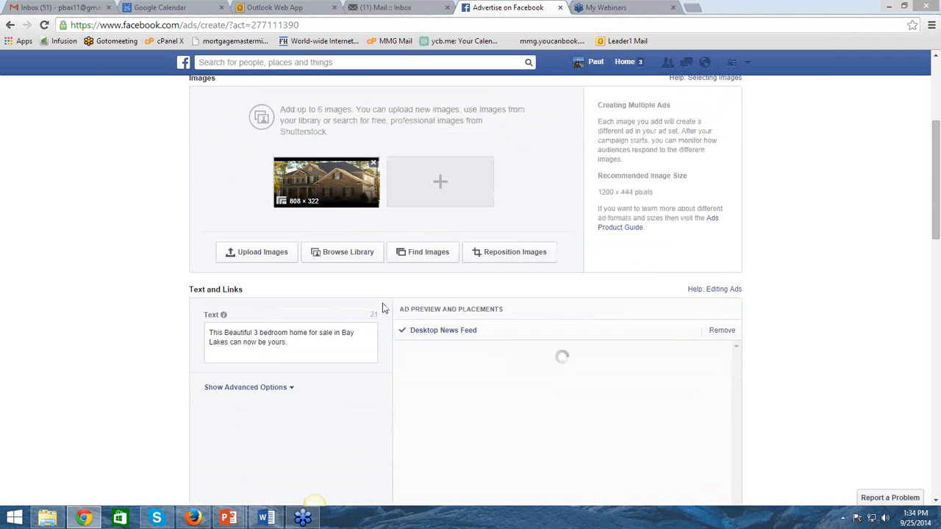
pyautogui.scroll(-2, 382, 305)
pyautogui.scroll(-4, 385, 307)
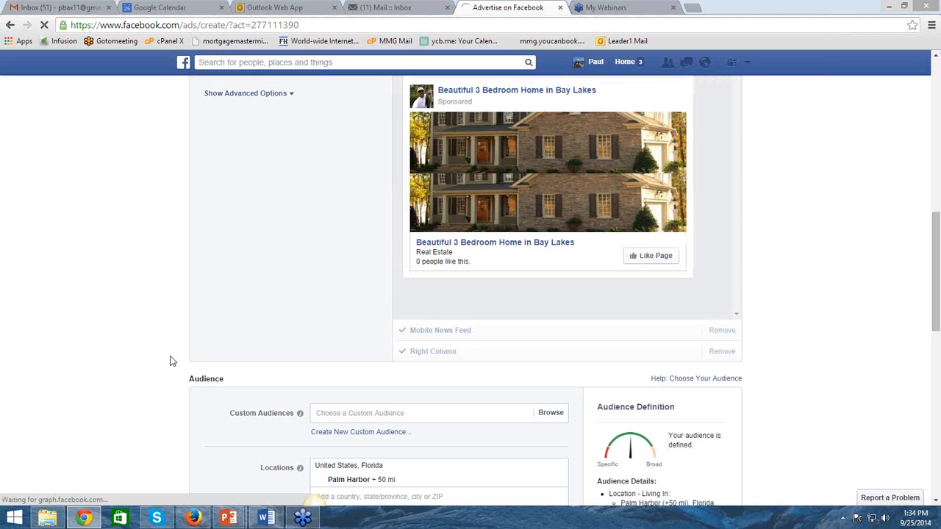
pyautogui.scroll(-1, 144, 359)
pyautogui.scroll(-2, 144, 360)
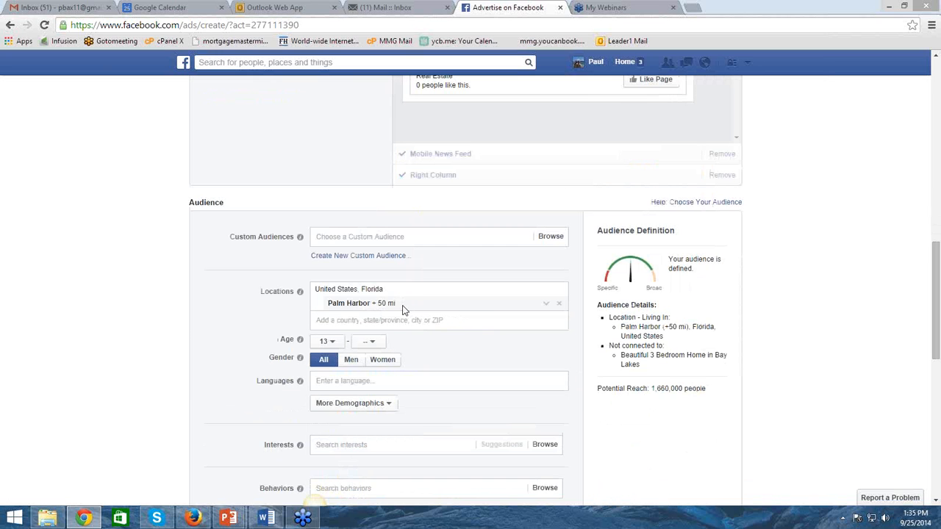
pyautogui.click(353, 323)
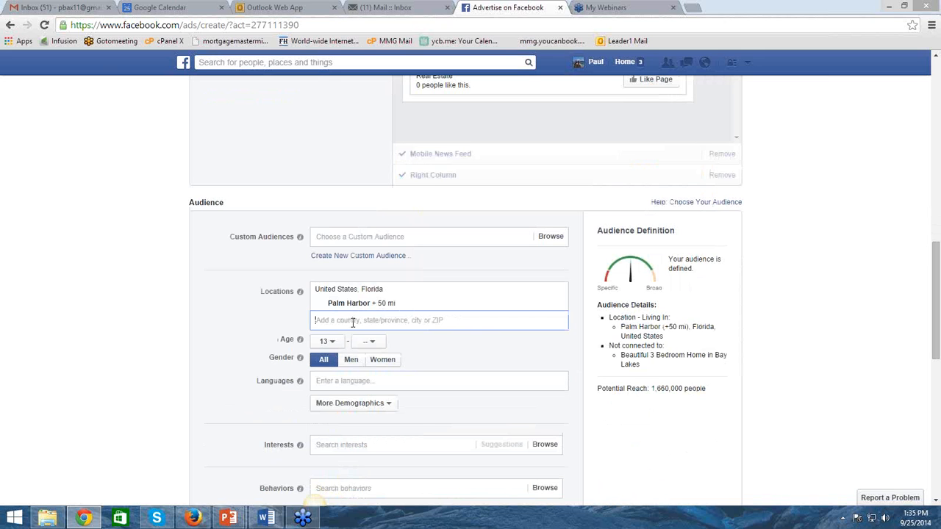
pyautogui.write('Lakeland')
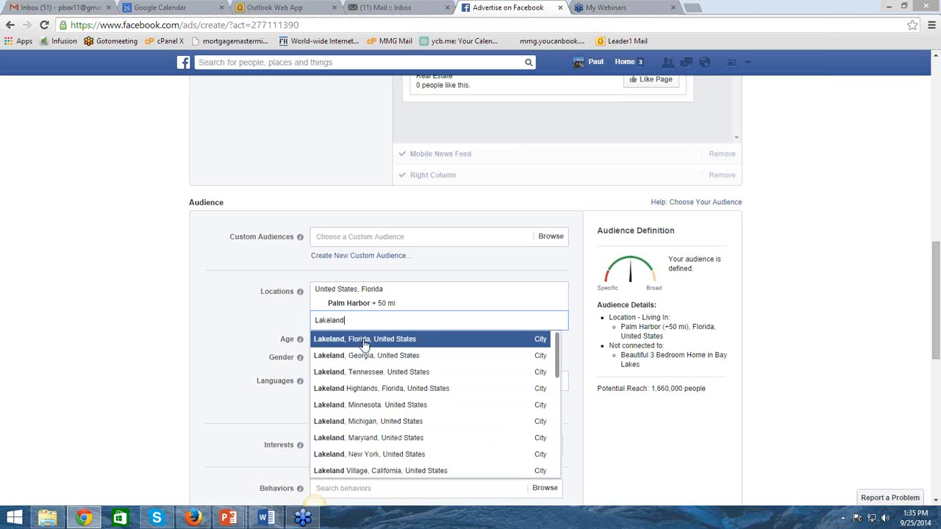
pyautogui.click(364, 342)
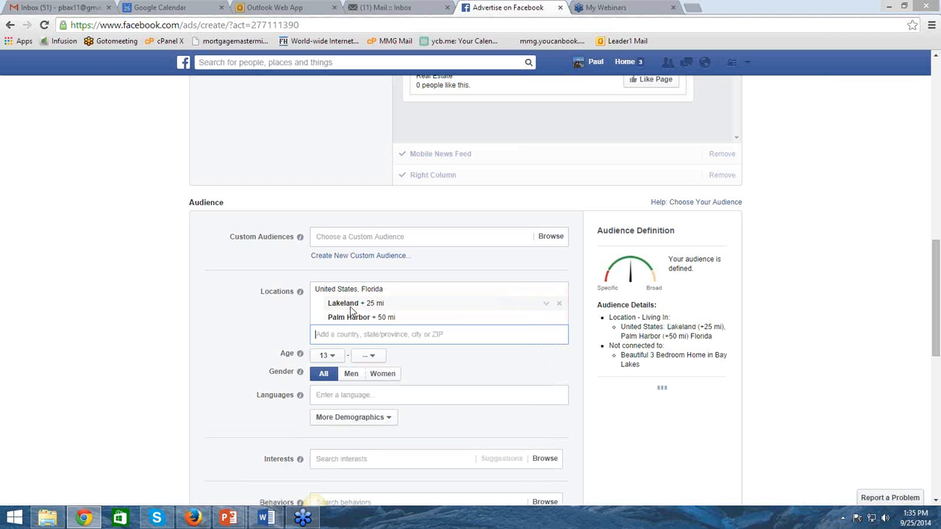
pyautogui.click(545, 303)
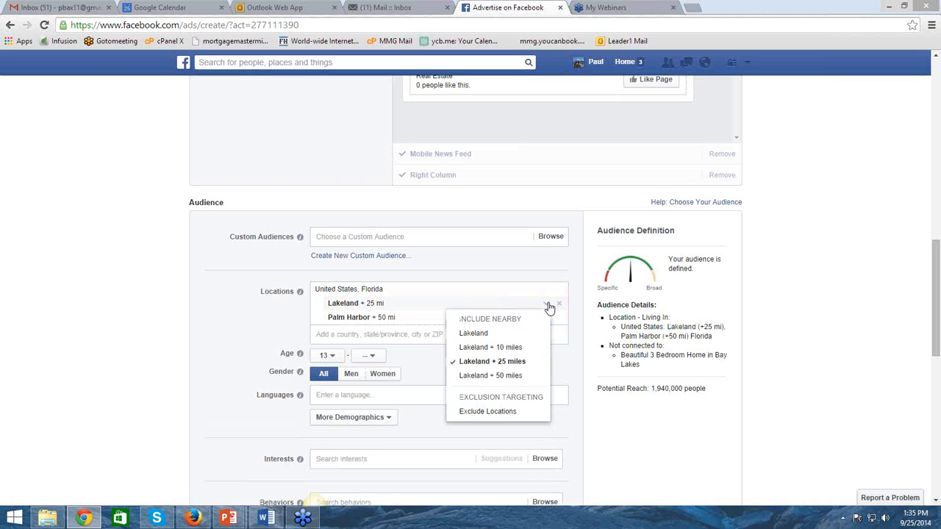
pyautogui.click(493, 376)
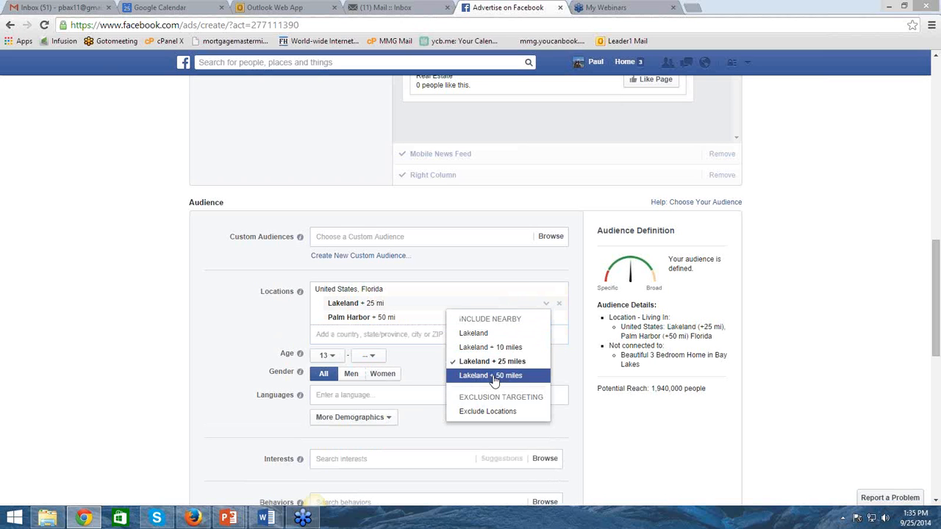
pyautogui.click(245, 388)
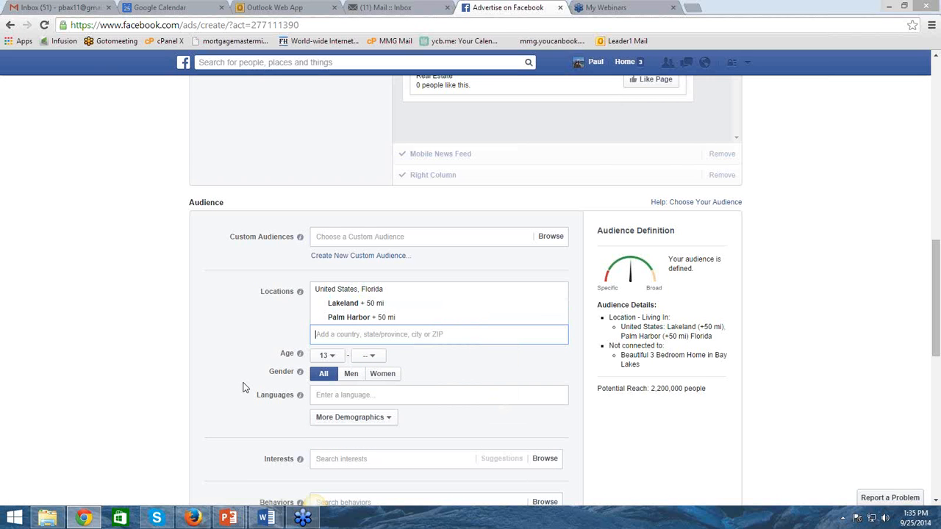
# Try targeting the audience by employer with a search for "remax", and remove the Employers criterion
pyautogui.scroll(-1, 260, 350)
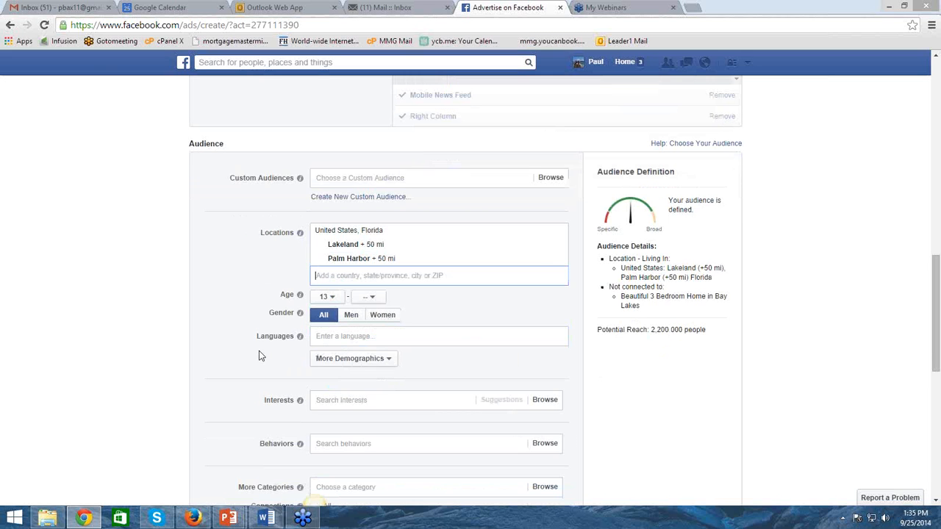
pyautogui.click(379, 360)
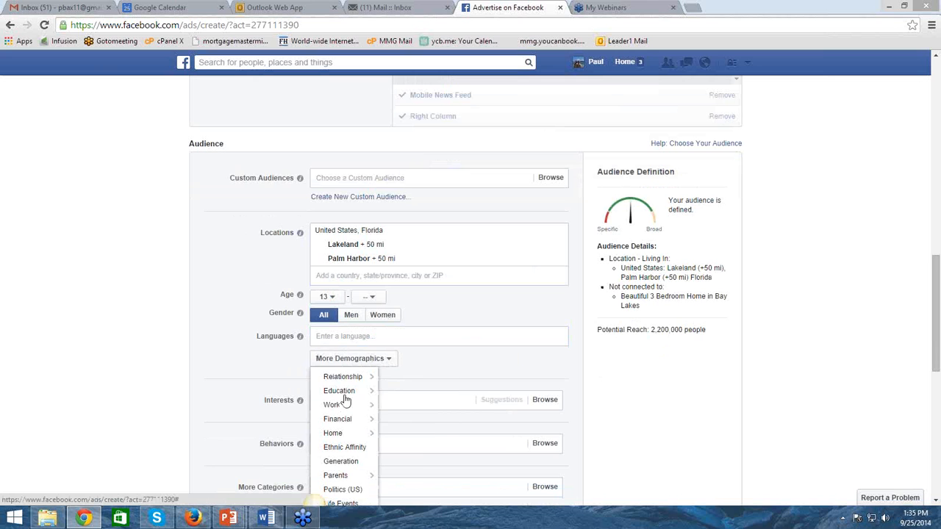
pyautogui.moveTo(368, 405)
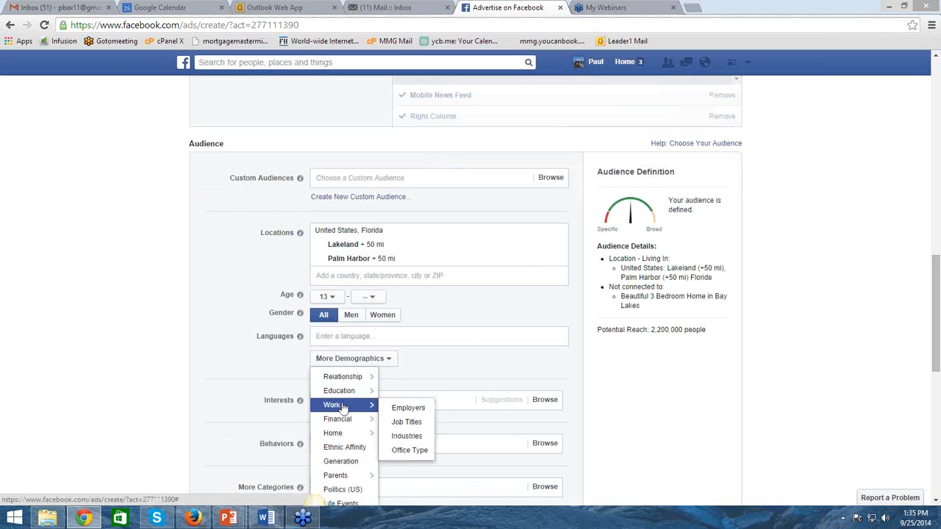
pyautogui.click(418, 411)
pyautogui.scroll(-3, 416, 414)
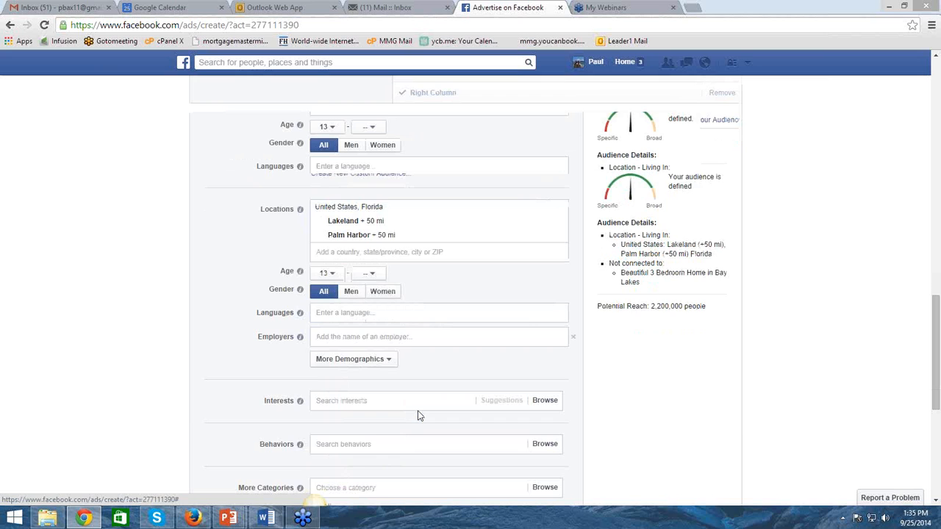
pyautogui.click(340, 174)
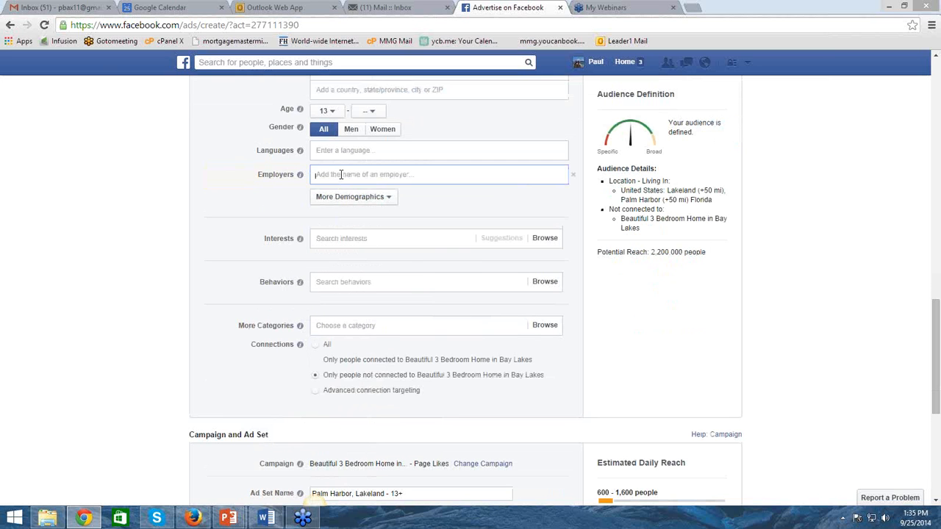
pyautogui.write('re')
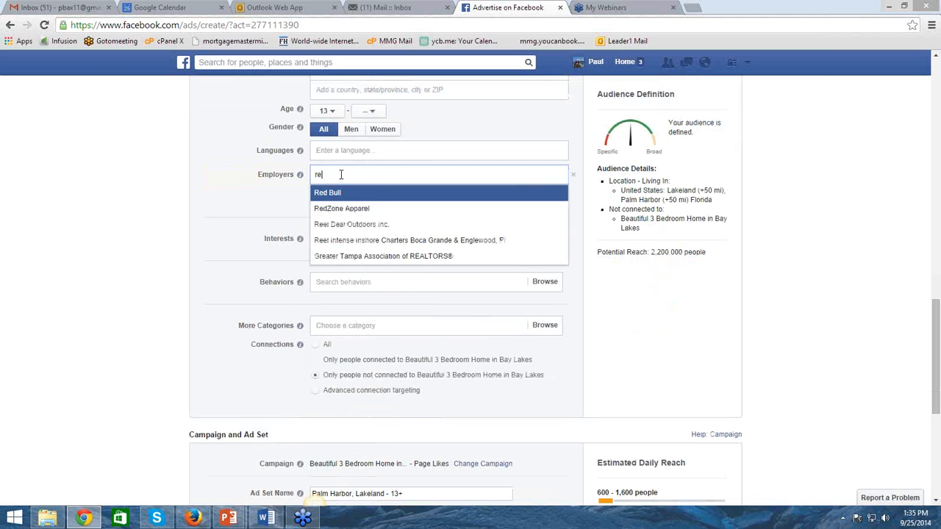
pyautogui.write('max')
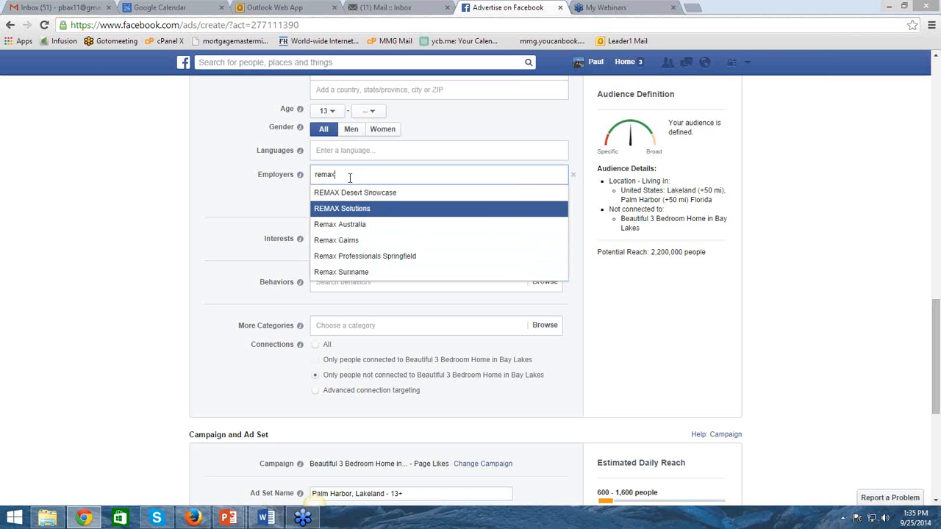
pyautogui.moveTo(349, 177); pyautogui.dragTo(311, 180)
pyautogui.click(574, 176)
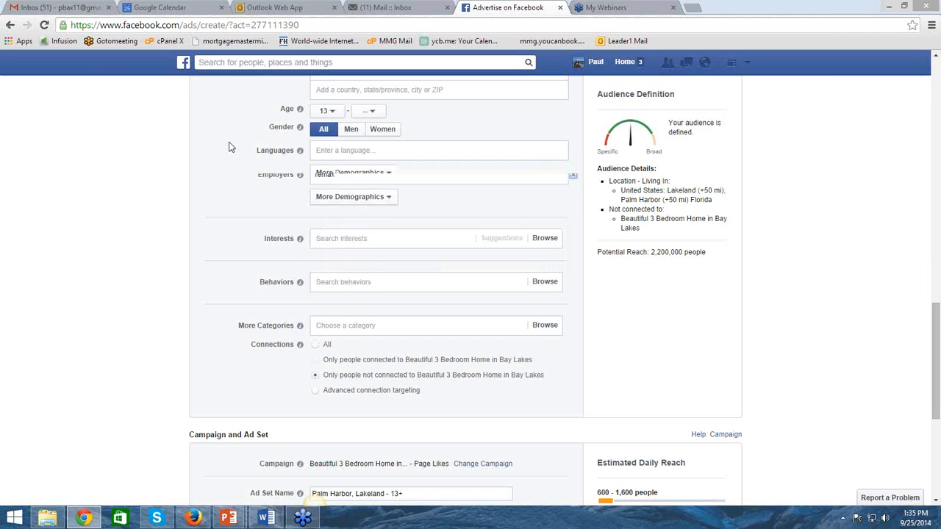
# Add a Job Titles criterion to the audience with the roles Real Estate and Real Estate Agent/Realtor
pyautogui.scroll(1, 386, 195)
pyautogui.scroll(2, 386, 220)
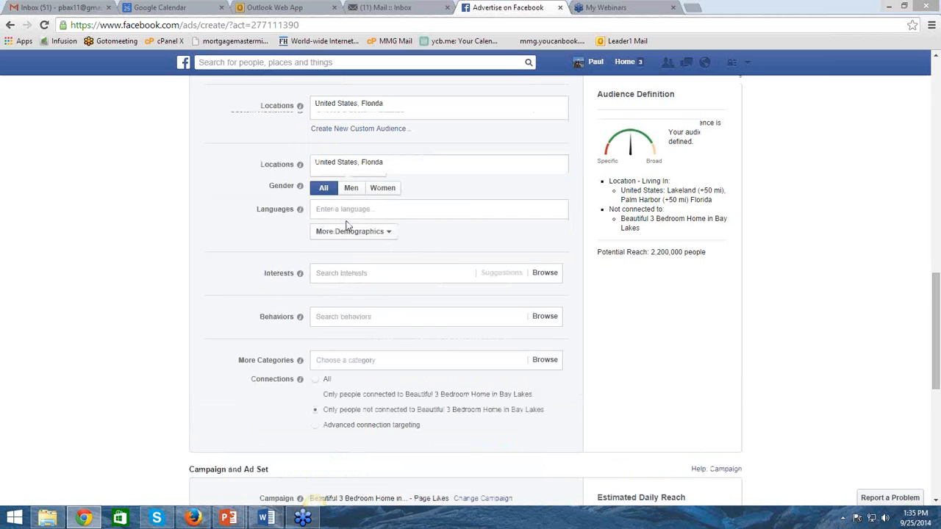
pyautogui.click(351, 290)
pyautogui.moveTo(360, 337)
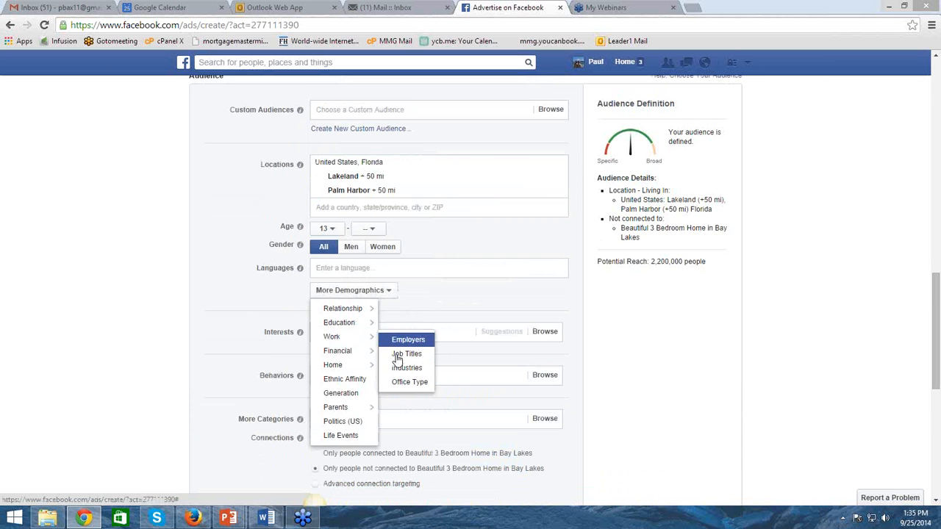
pyautogui.click(397, 354)
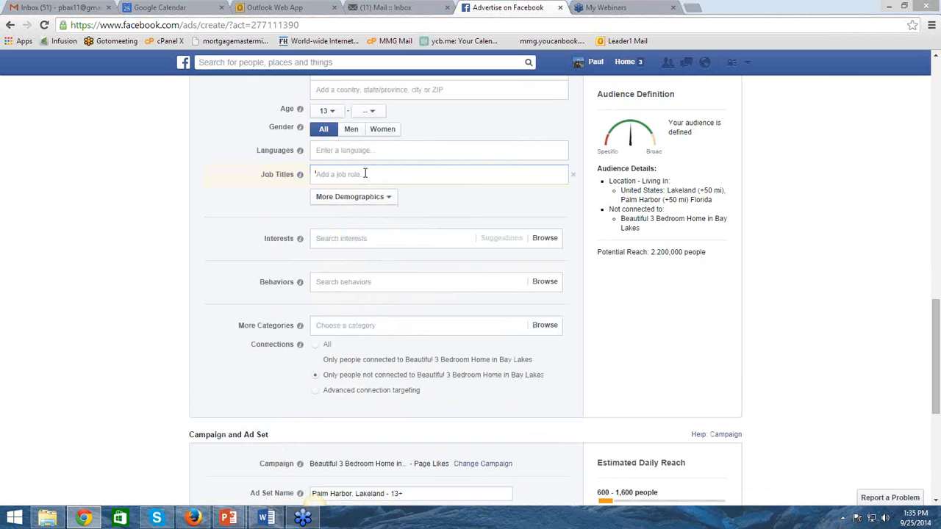
pyautogui.write('real estate')
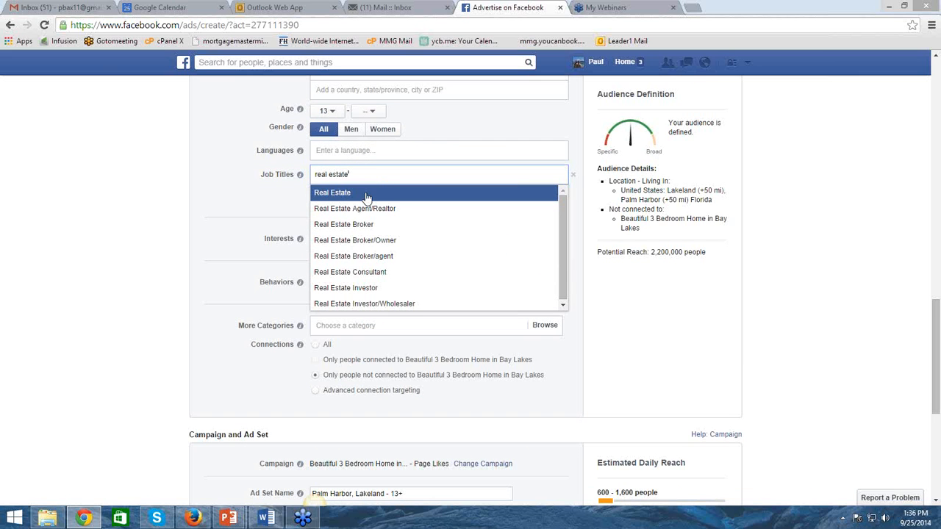
pyautogui.click(364, 194)
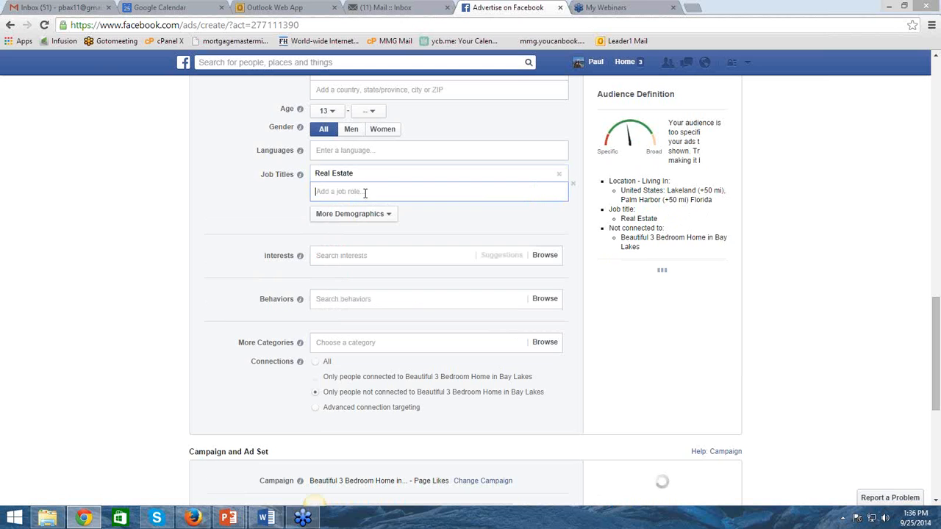
pyautogui.write('real estat')
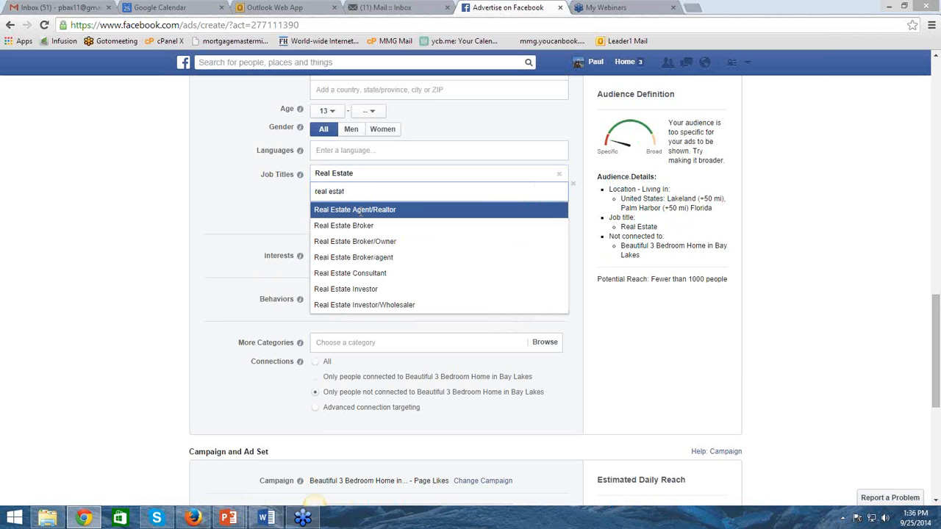
pyautogui.click(358, 211)
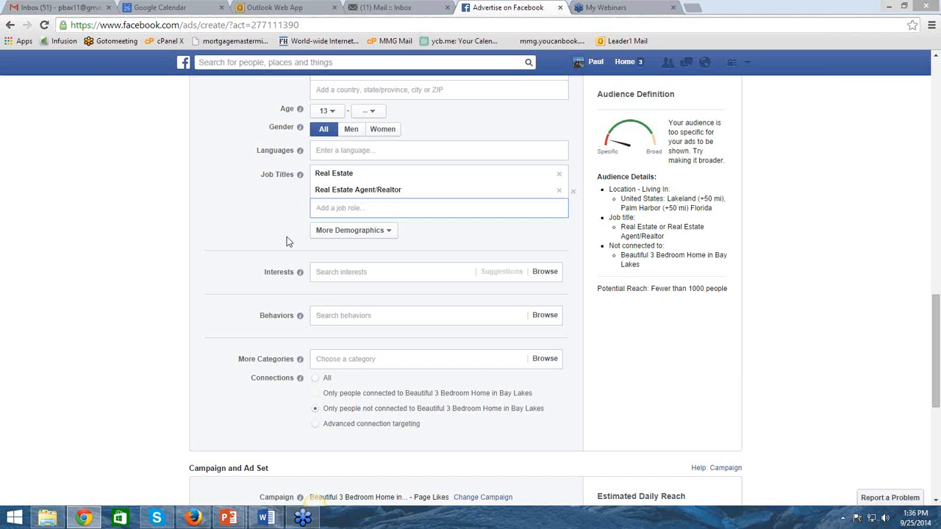
# Add a Home Ownership criterion to the audience and remove the Real Estate and Real Estate Agent/Realtor roles from Job Titles
pyautogui.click(368, 232)
pyautogui.moveTo(359, 294)
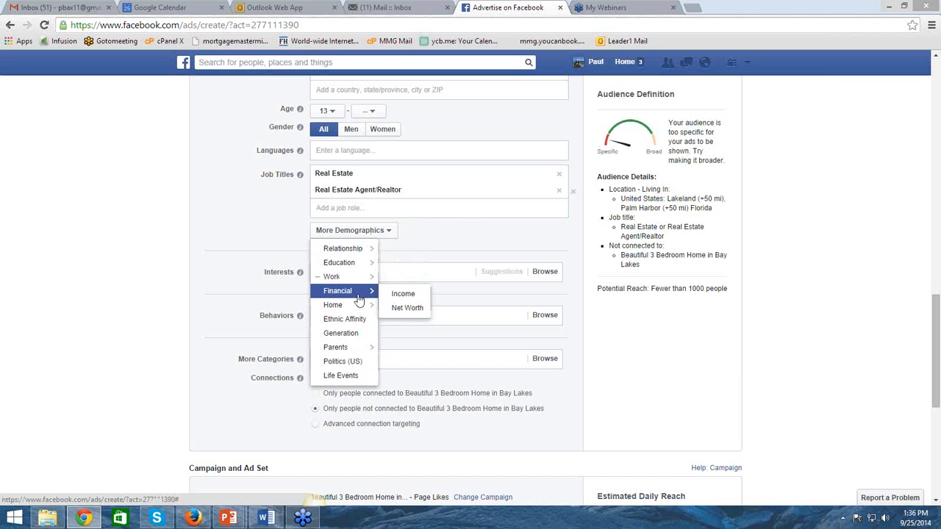
pyautogui.moveTo(356, 311)
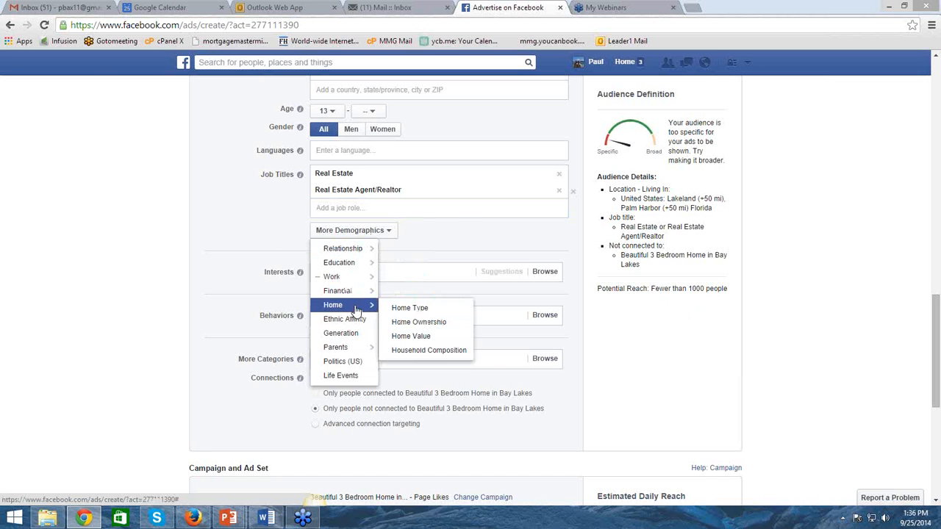
pyautogui.click(455, 327)
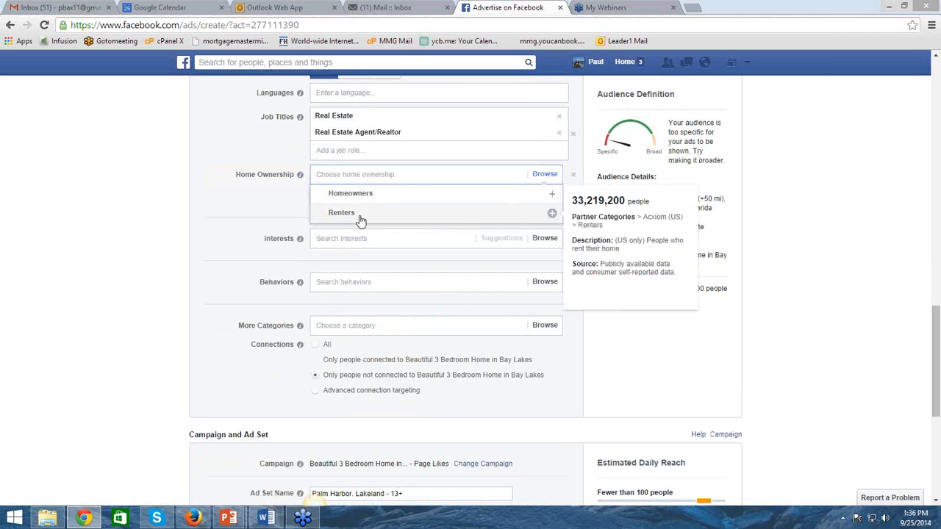
pyautogui.click(559, 119)
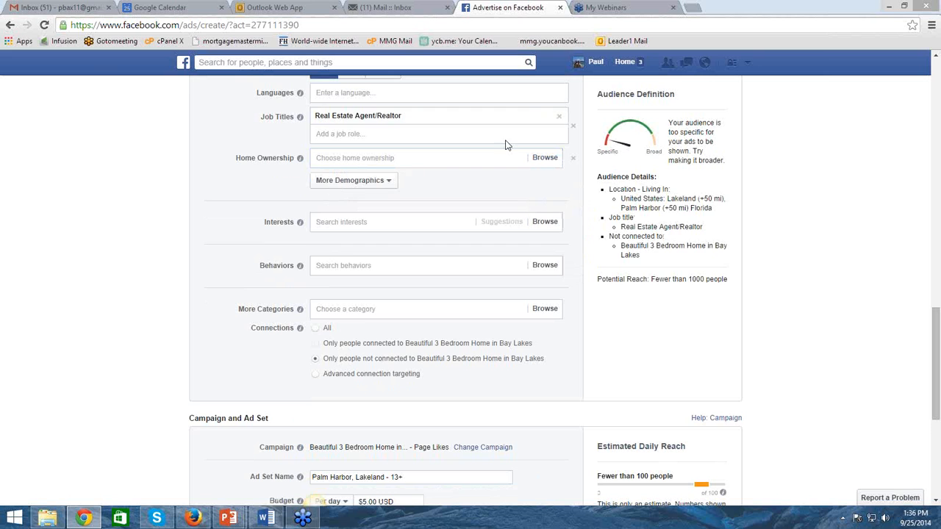
pyautogui.click(560, 116)
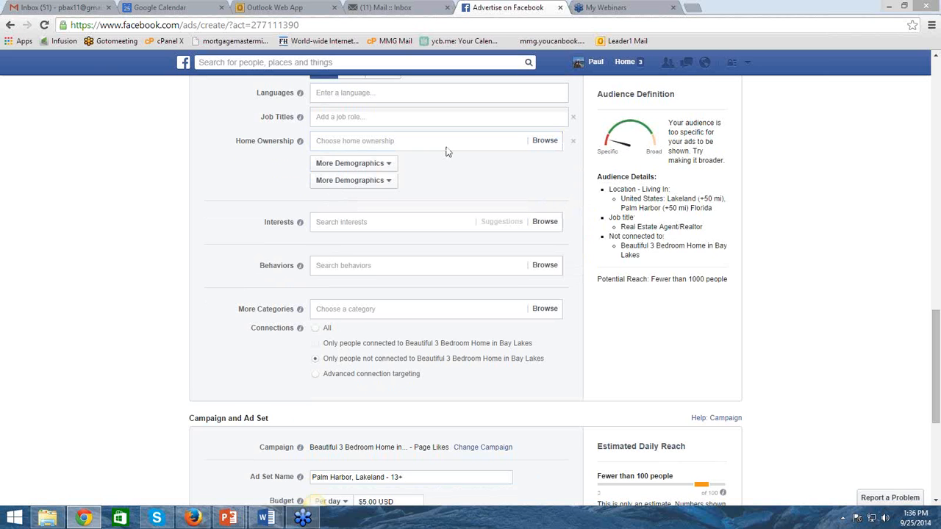
# Set the audience's Home Ownership criterion to Renters
pyautogui.click(376, 164)
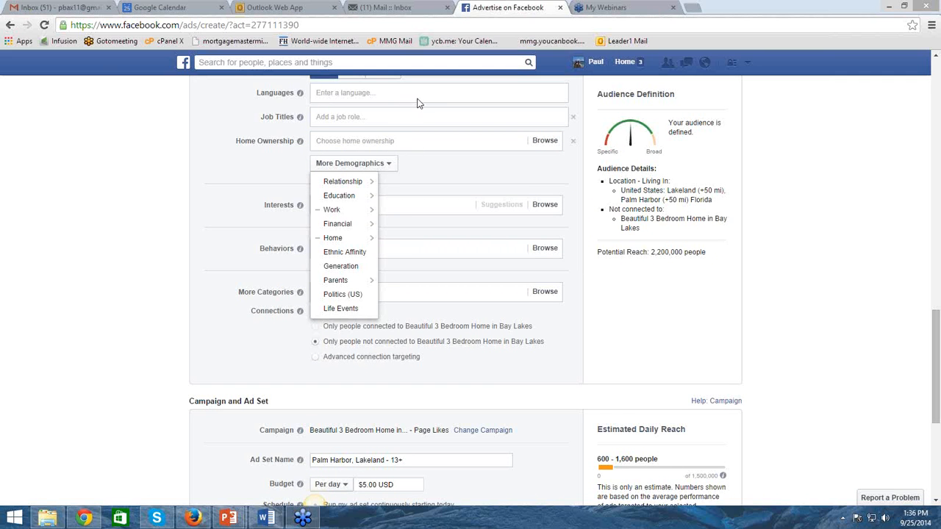
pyautogui.moveTo(338, 238)
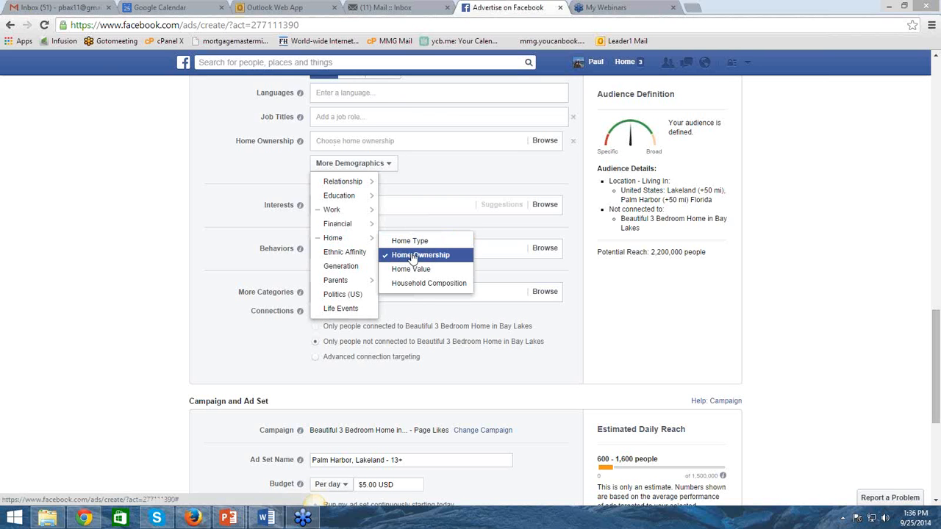
pyautogui.click(378, 139)
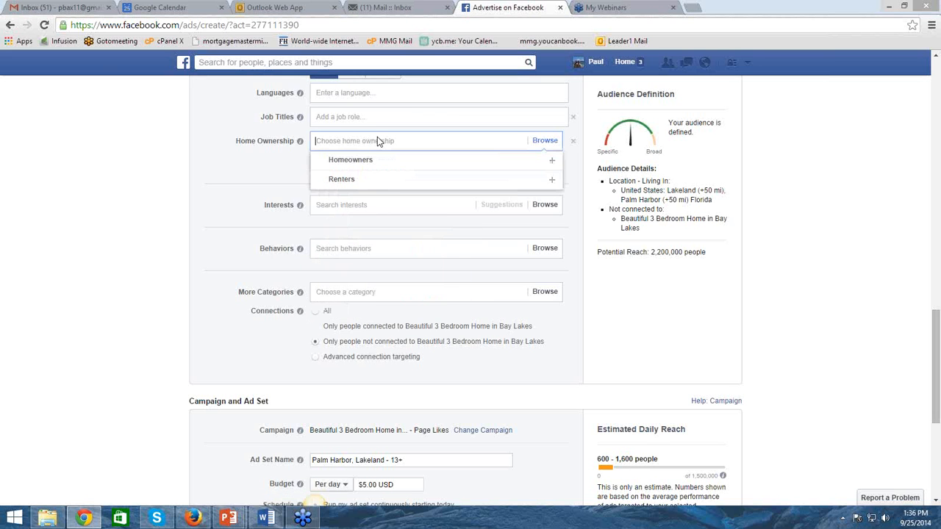
pyautogui.click(356, 182)
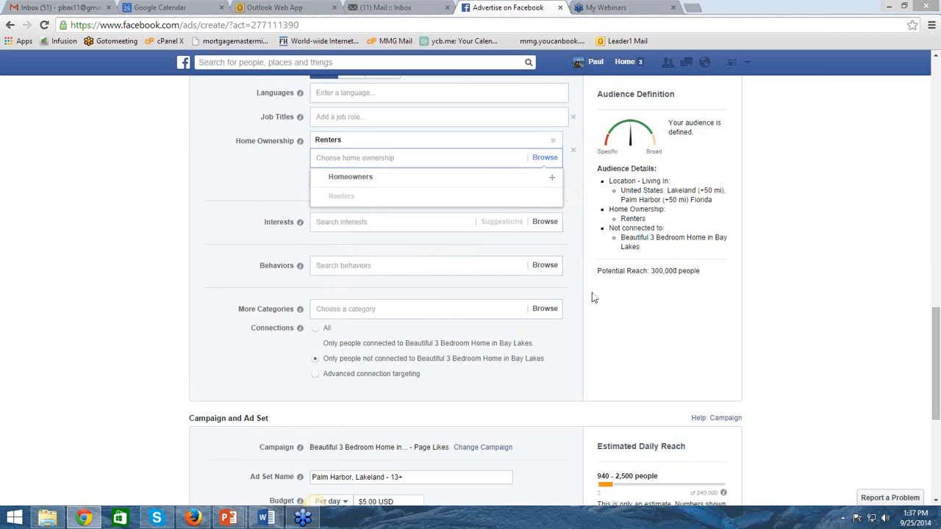
# Remove Lakeland from the audience's locations so that only Palm Harbor is targeted
pyautogui.scroll(4, 593, 296)
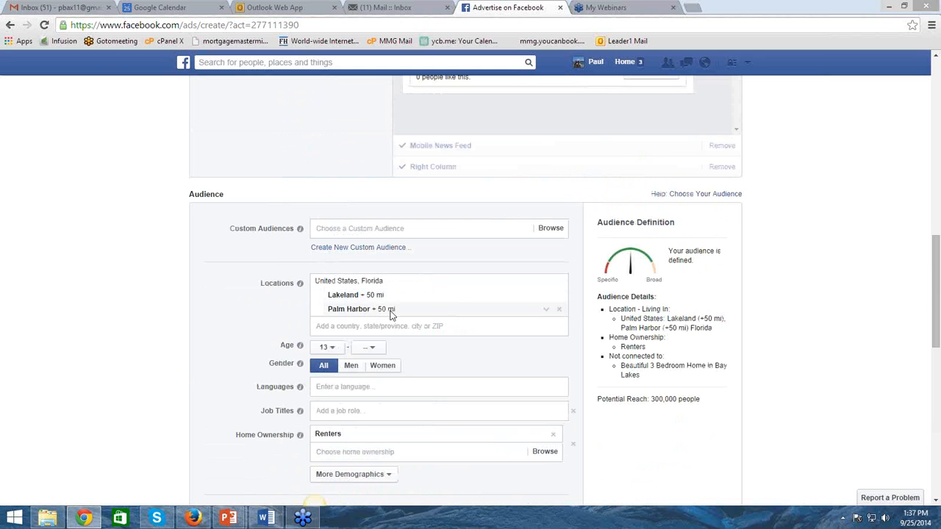
pyautogui.click(559, 297)
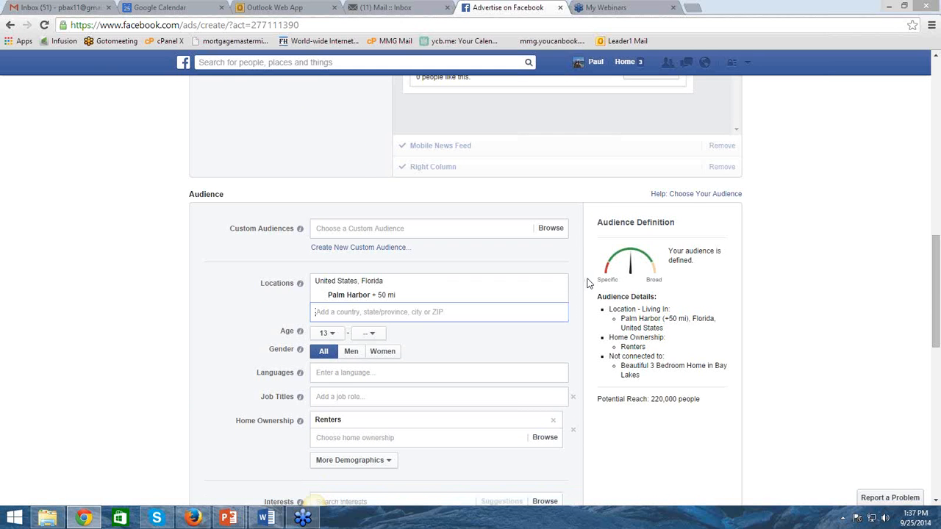
pyautogui.scroll(-3, 588, 283)
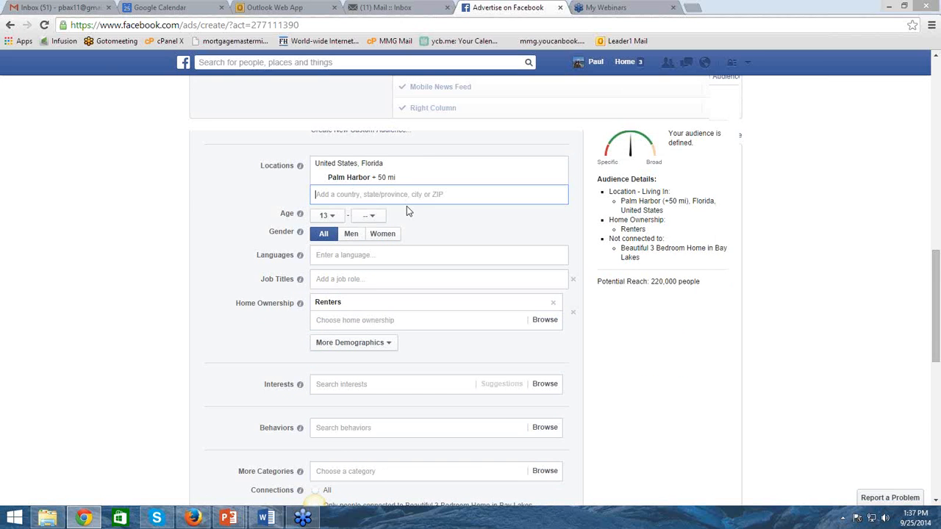
pyautogui.scroll(1, 406, 208)
pyautogui.scroll(-2, 375, 300)
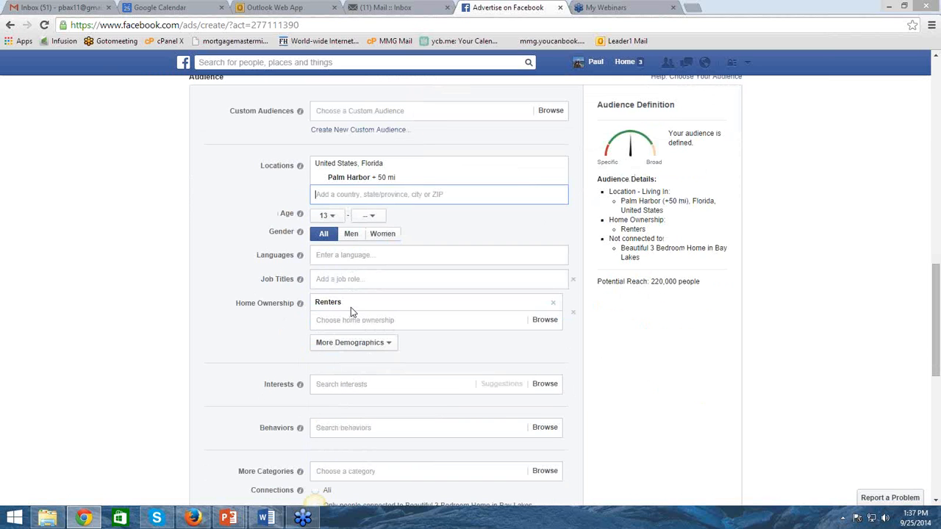
# Add a Life Events criterion to the audience's demographics
pyautogui.moveTo(351, 306)
pyautogui.click(386, 347)
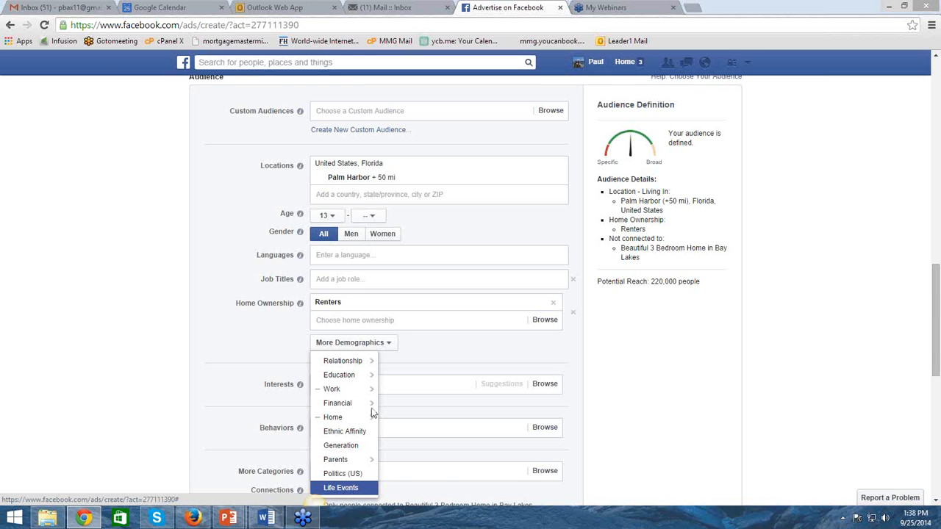
pyautogui.click(341, 488)
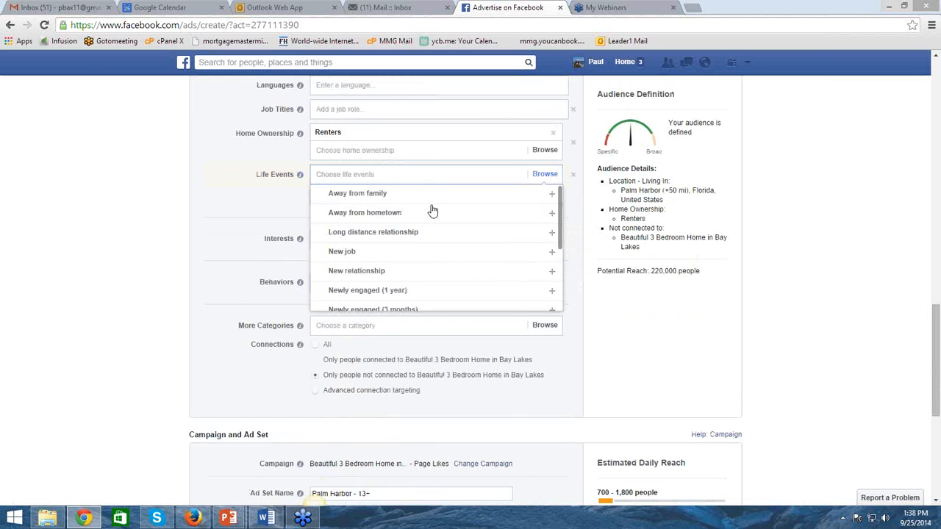
# Examine the available life events, such as engagements, newlyweds and recent moves, and close the list without choosing any
pyautogui.scroll(-1, 468, 213)
pyautogui.scroll(-1, 433, 218)
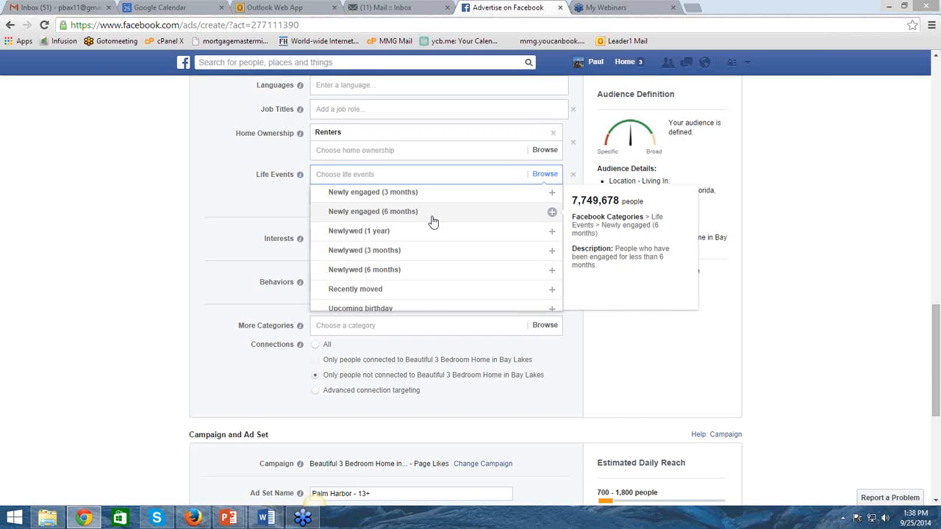
pyautogui.scroll(-1, 433, 222)
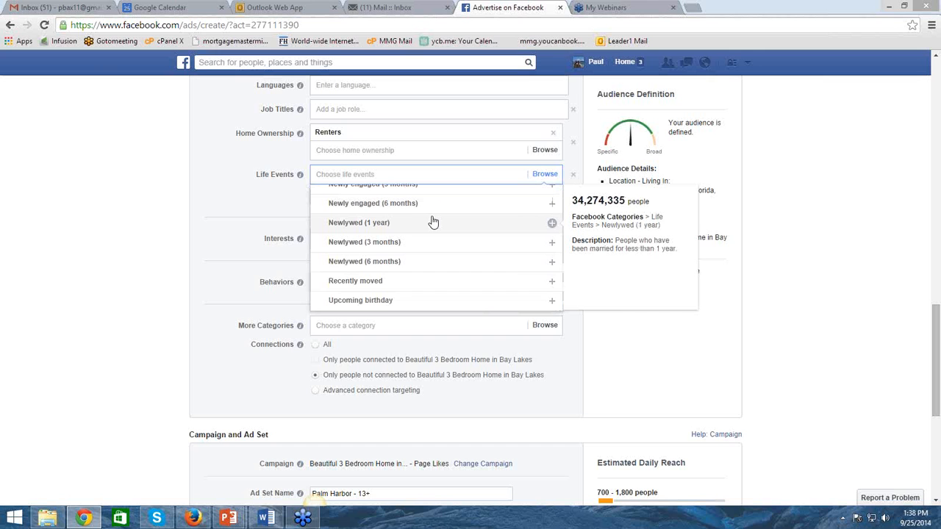
pyautogui.scroll(3, 433, 222)
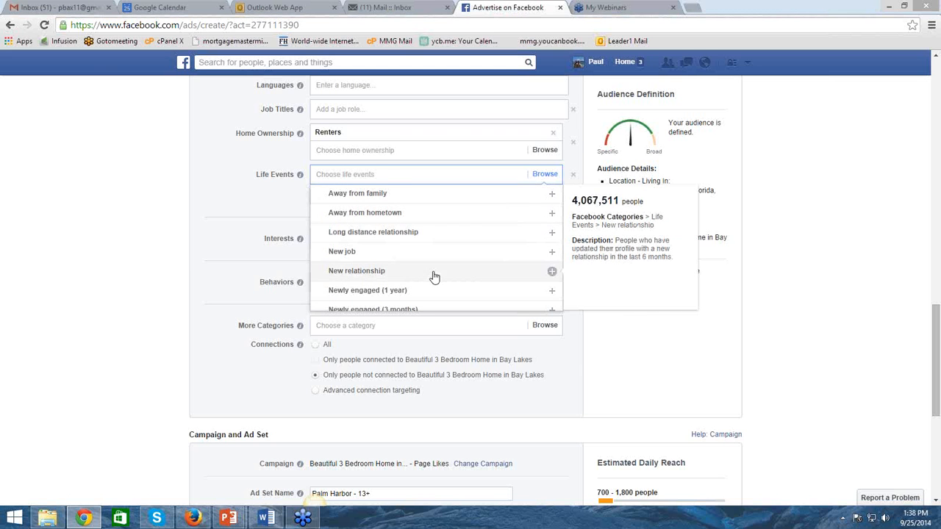
pyautogui.scroll(-3, 434, 276)
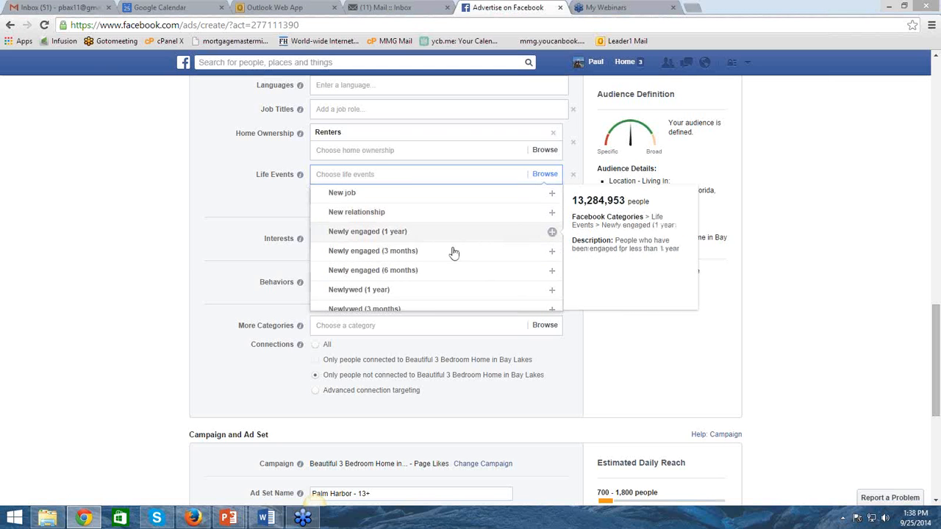
pyautogui.scroll(-2, 451, 273)
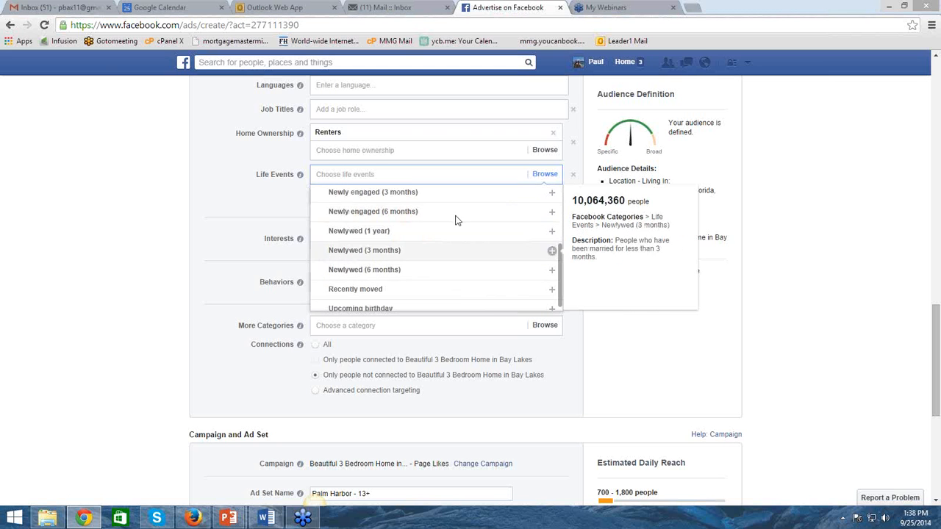
pyautogui.scroll(-1, 429, 290)
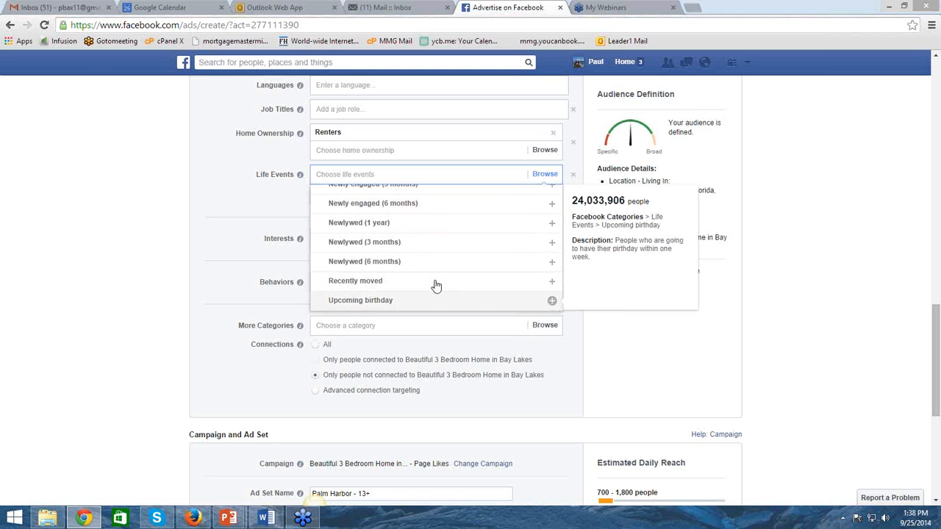
pyautogui.scroll(2, 435, 288)
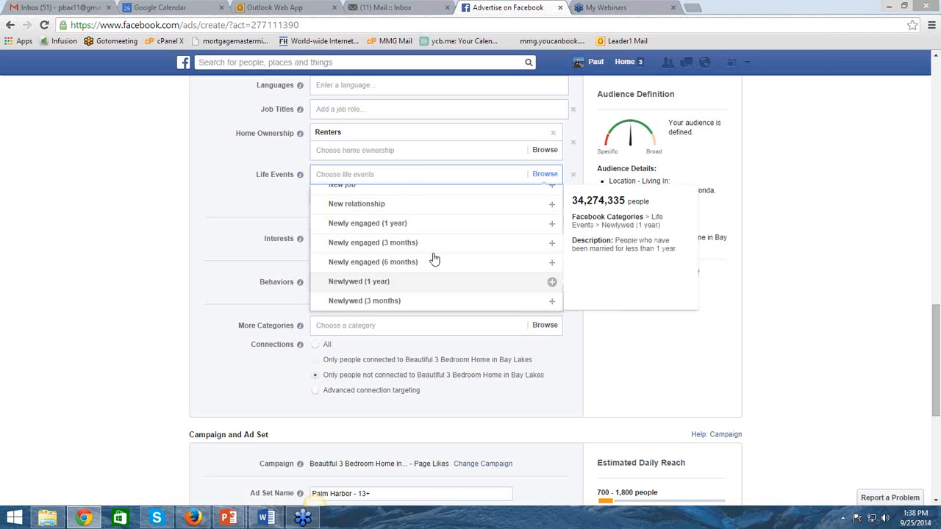
pyautogui.scroll(-2, 434, 259)
pyautogui.scroll(2, 388, 246)
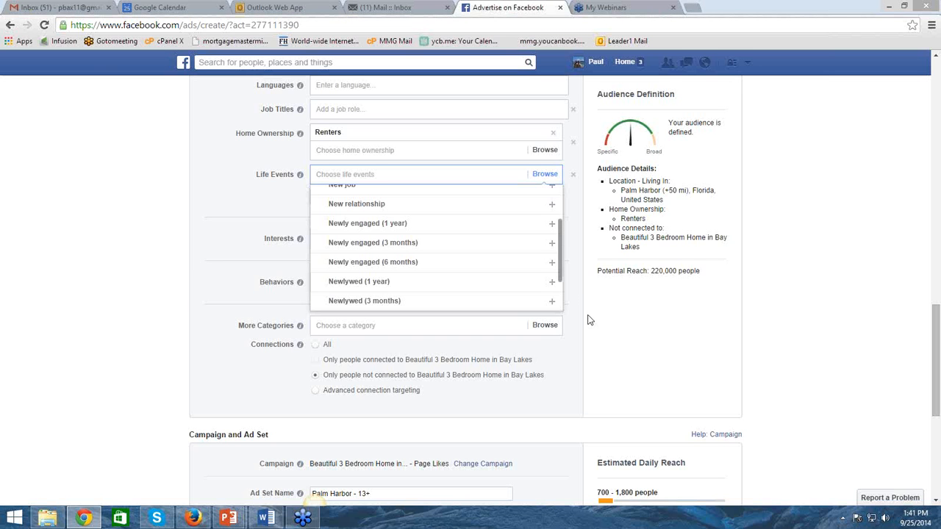
pyautogui.click(167, 222)
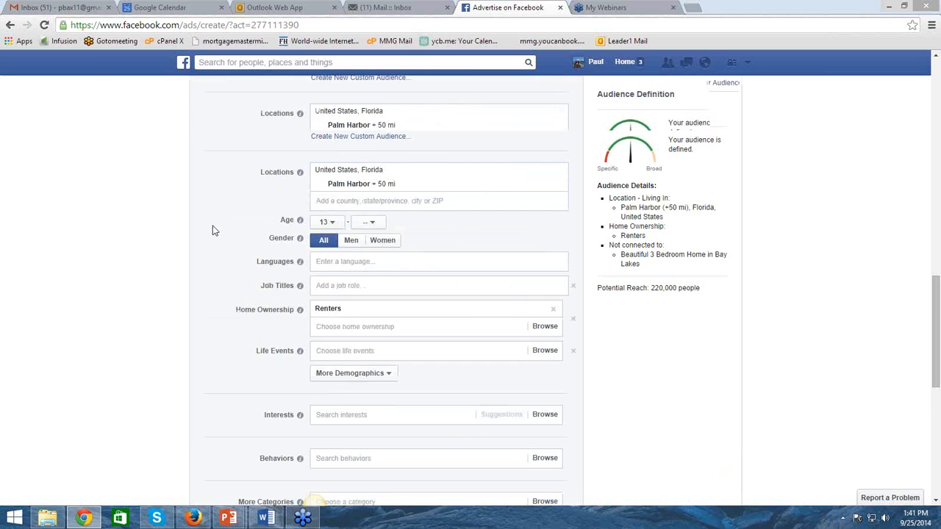
# Set the audience's age range to 22–26
pyautogui.scroll(2, 210, 231)
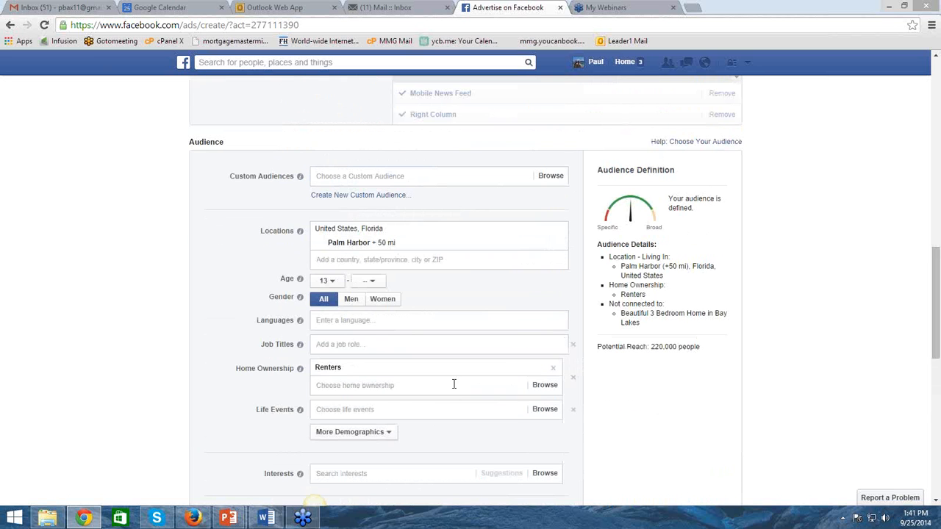
pyautogui.moveTo(550, 375)
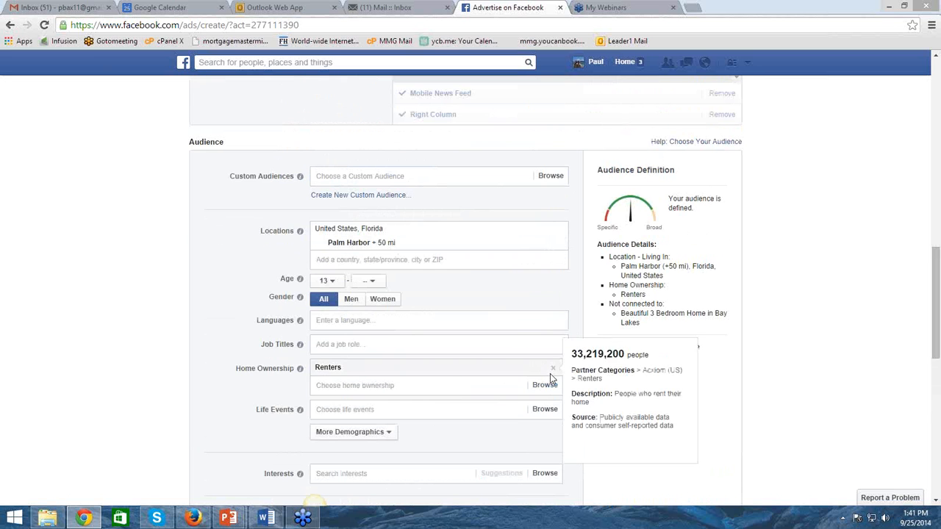
pyautogui.click(328, 283)
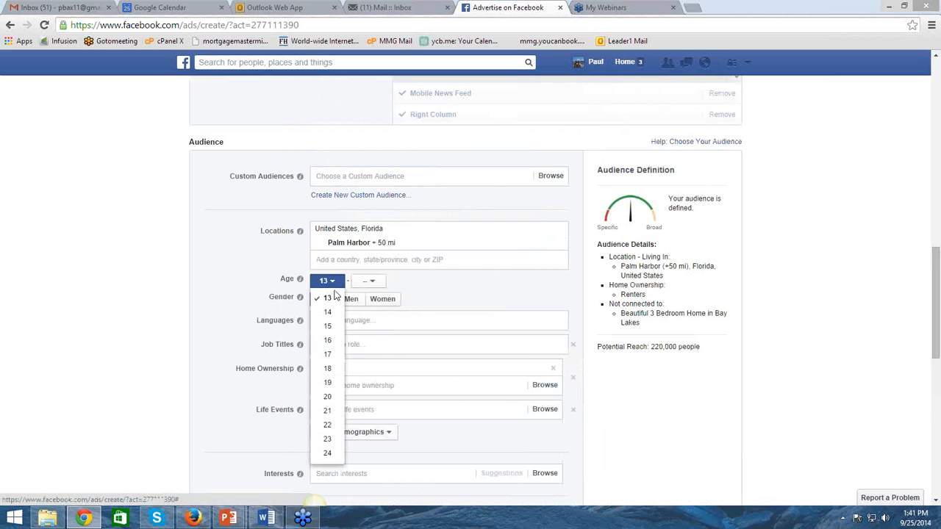
pyautogui.click(330, 428)
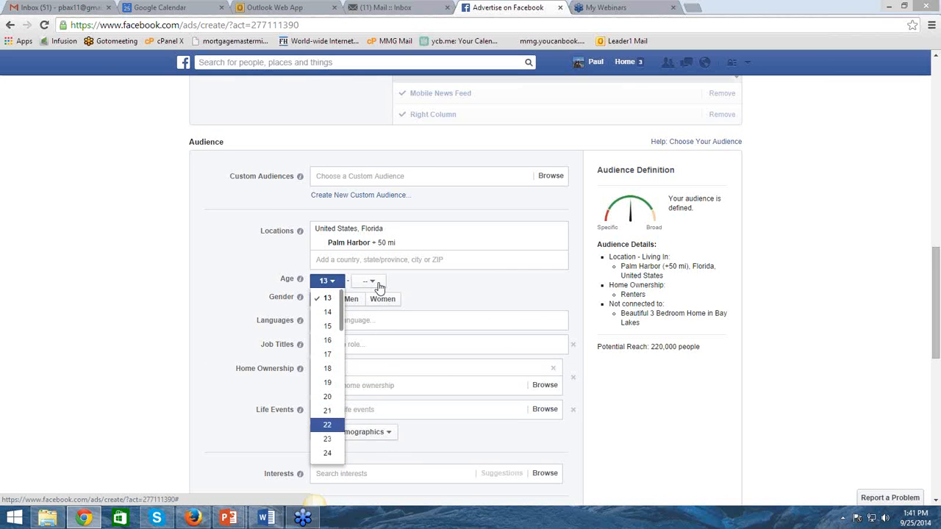
pyautogui.click(378, 282)
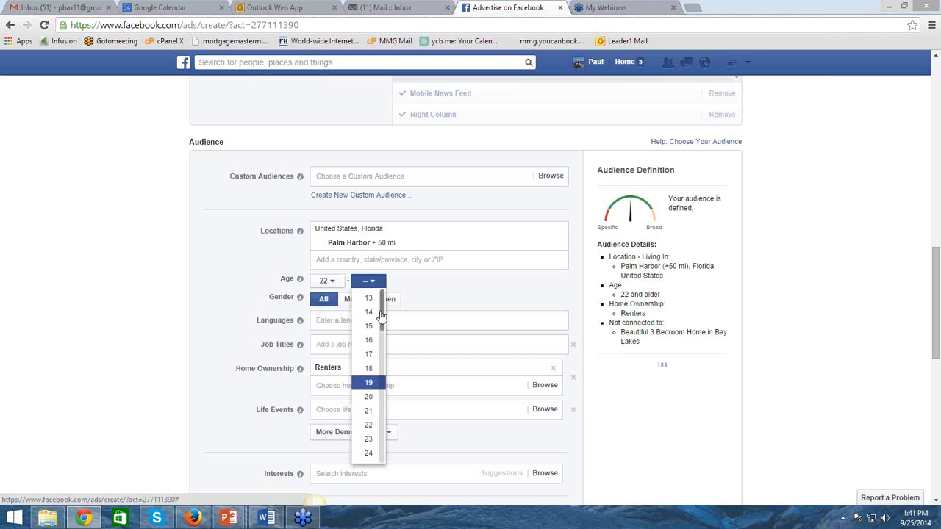
pyautogui.moveTo(380, 311); pyautogui.dragTo(385, 340)
pyautogui.scroll(-3, 384, 341)
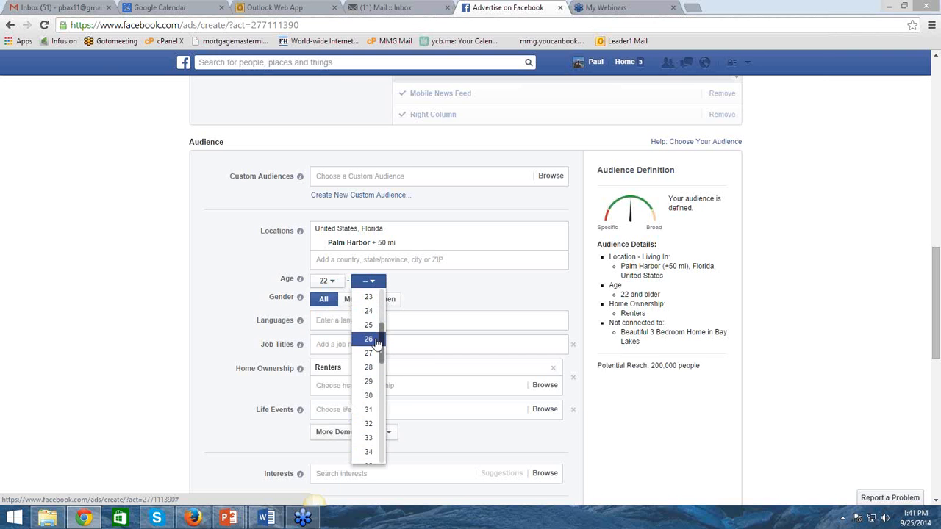
pyautogui.click(368, 339)
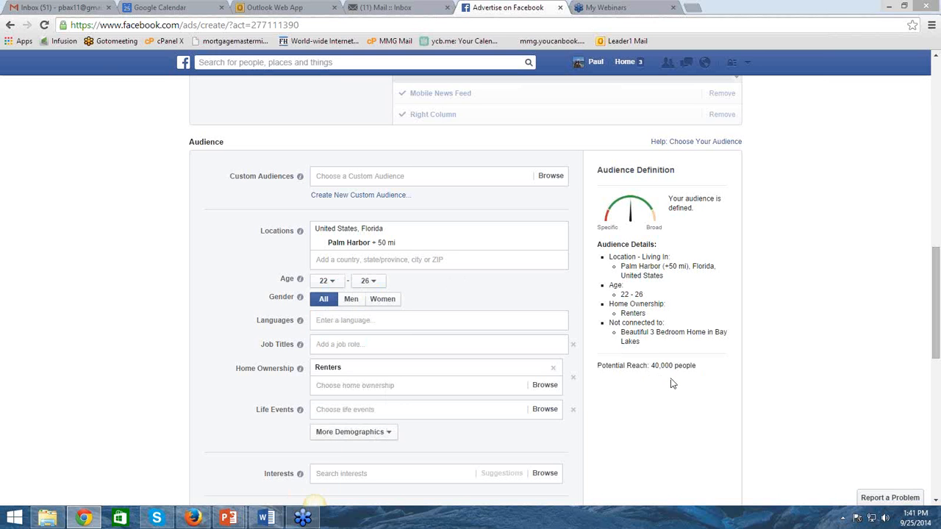
# Reset the audience's age range to start at 13 with no upper limit
pyautogui.scroll(-1, 375, 286)
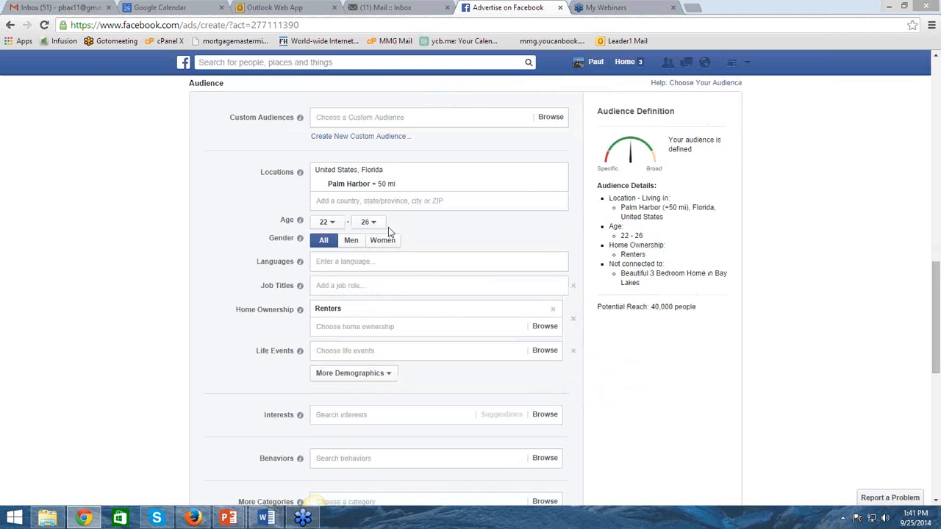
pyautogui.click(326, 223)
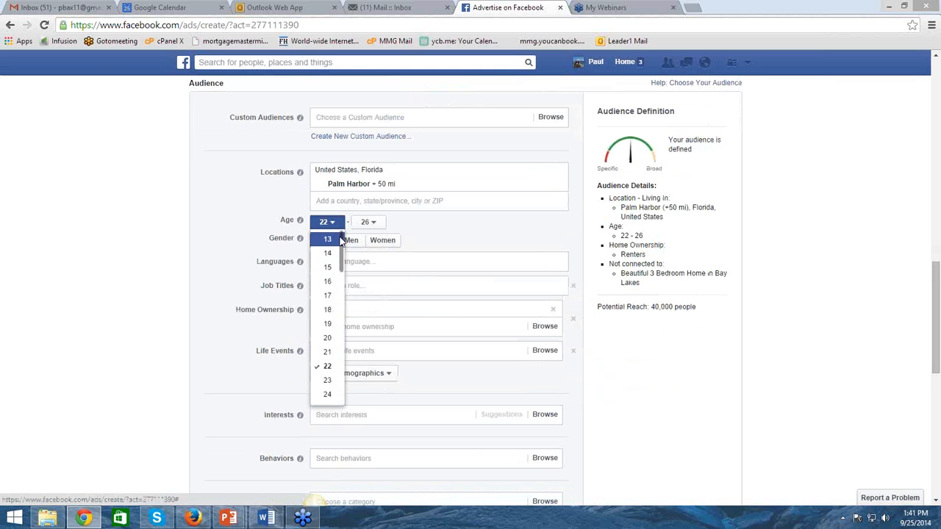
pyautogui.click(330, 239)
pyautogui.click(369, 224)
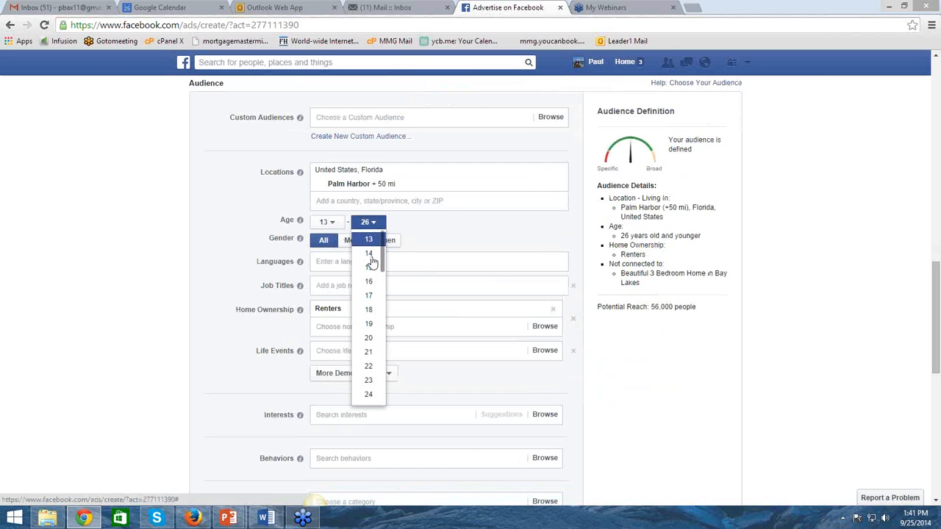
pyautogui.moveTo(380, 252); pyautogui.dragTo(372, 403)
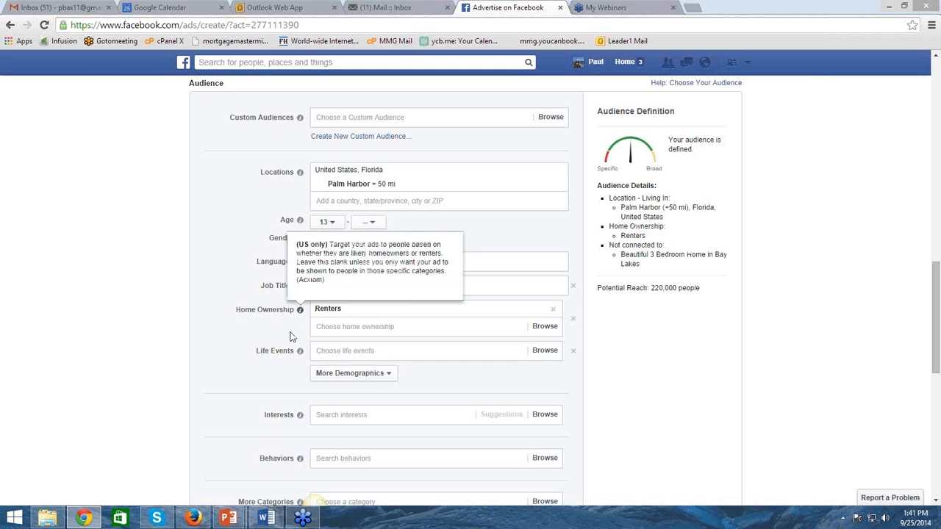
# Add a financial Income criterion to the audience's demographics
pyautogui.click(391, 375)
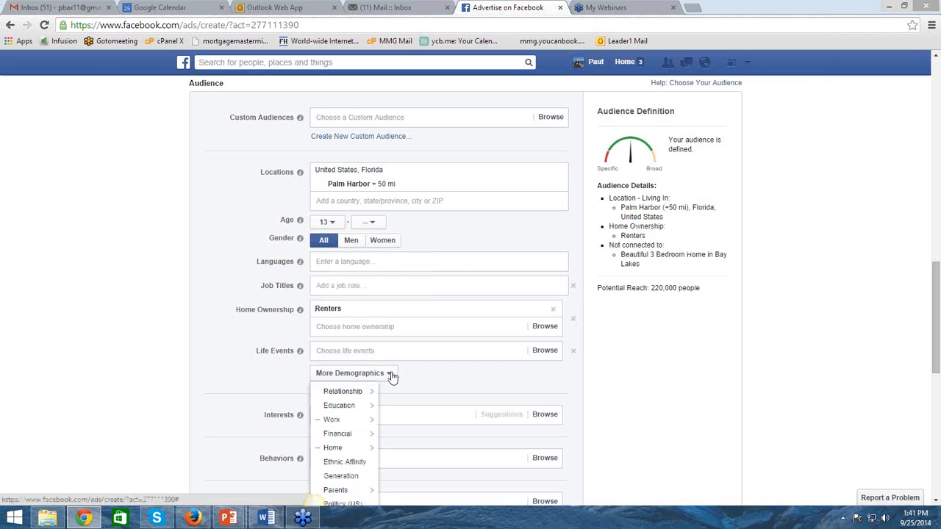
pyautogui.click(365, 435)
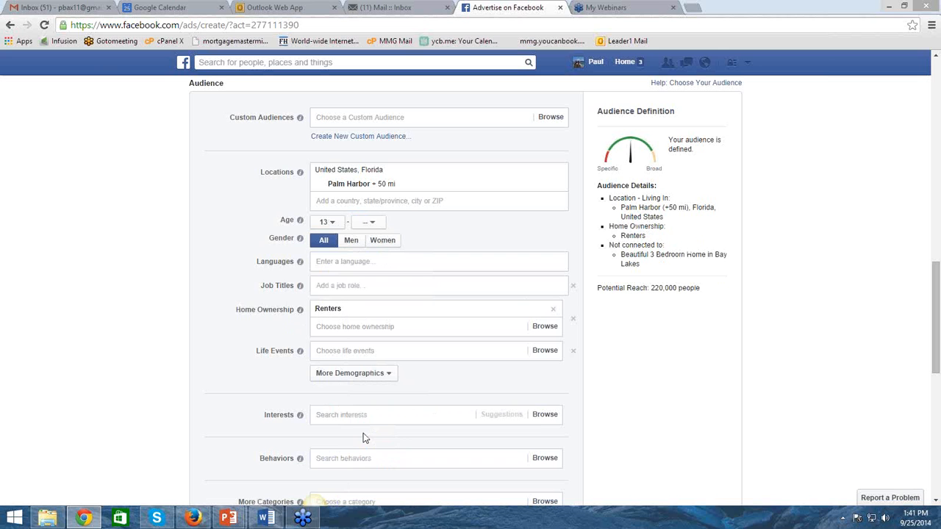
pyautogui.click(380, 377)
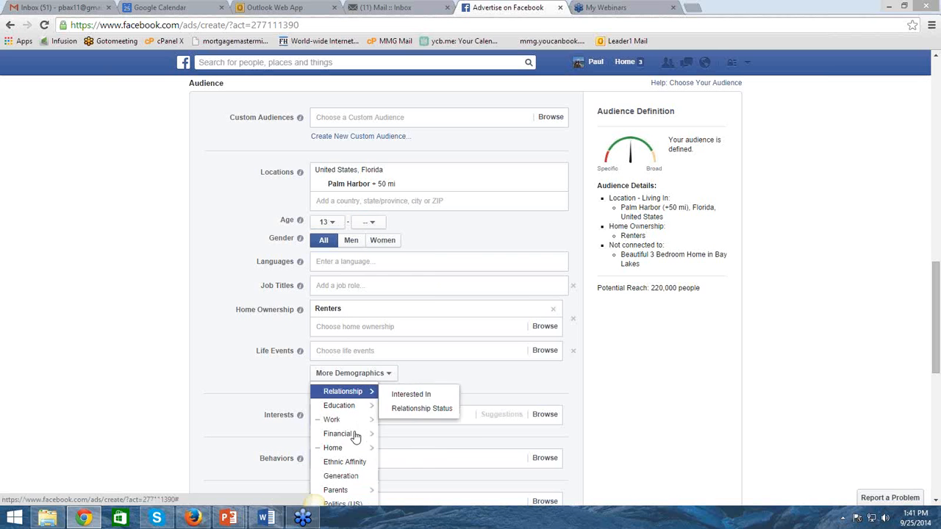
pyautogui.moveTo(356, 437)
pyautogui.click(405, 440)
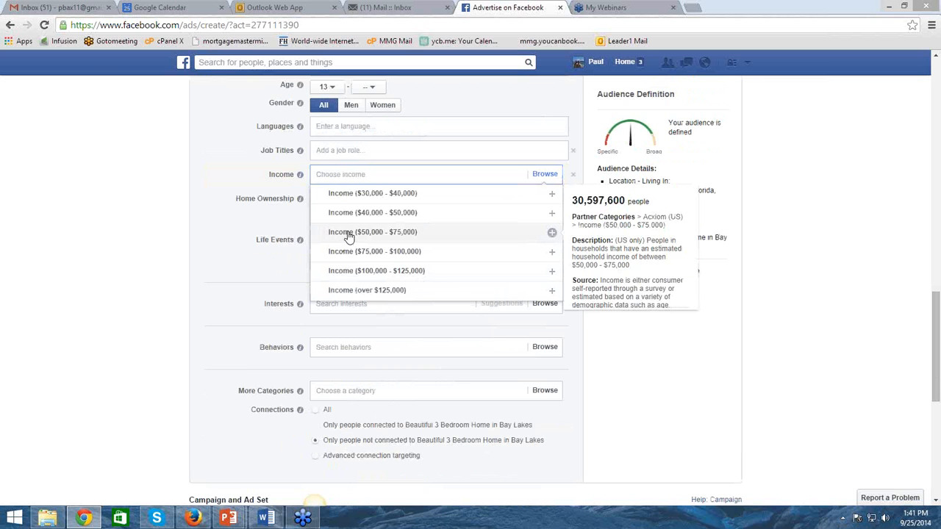
# Target the income ranges $50,000 - $75,000, $75,000 - $100,000, $100,000 - $125,000 and over $125,000
pyautogui.click(347, 239)
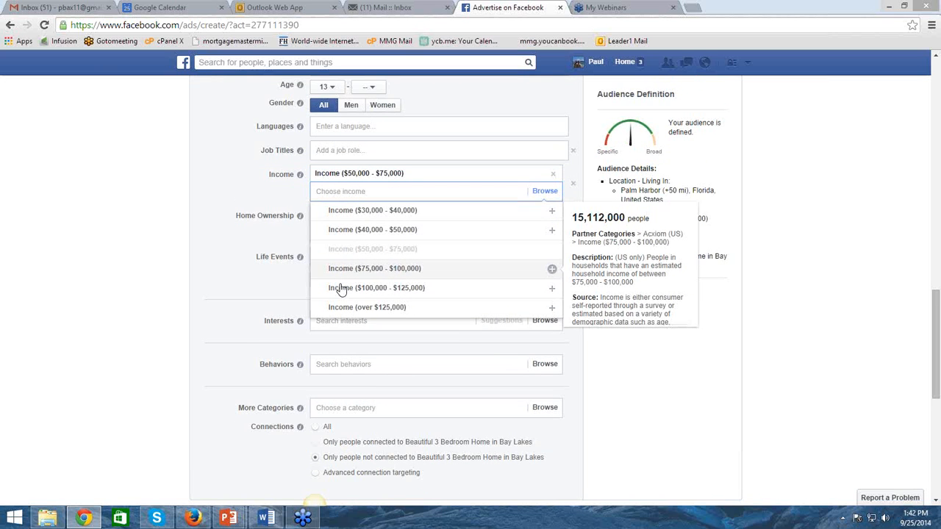
pyautogui.click(341, 285)
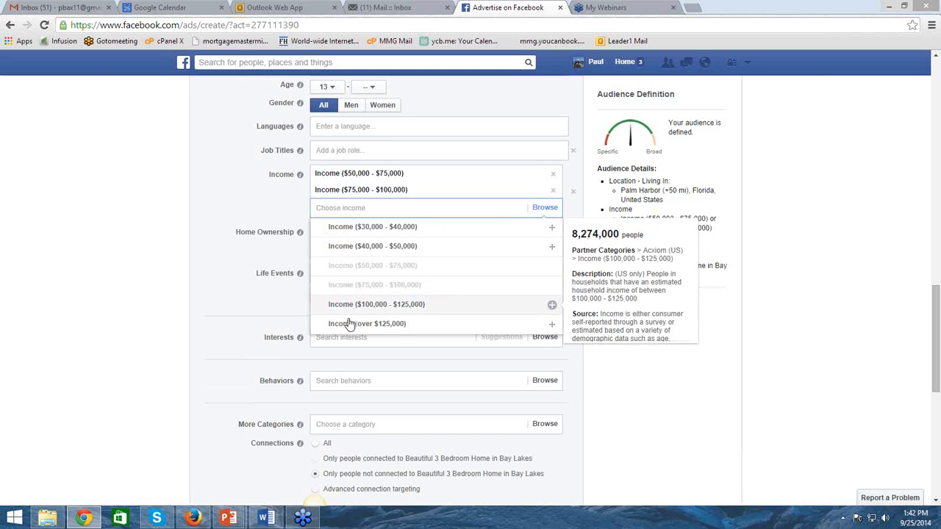
pyautogui.click(360, 304)
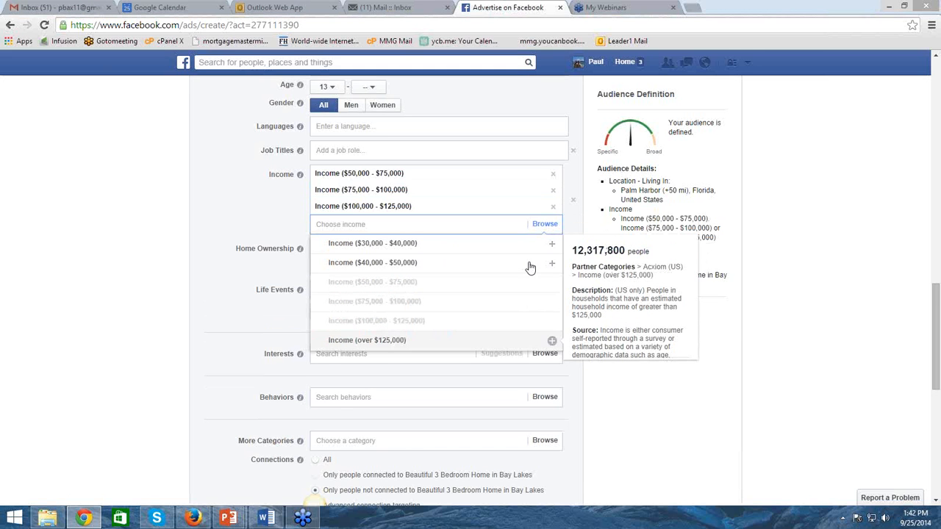
pyautogui.click(551, 340)
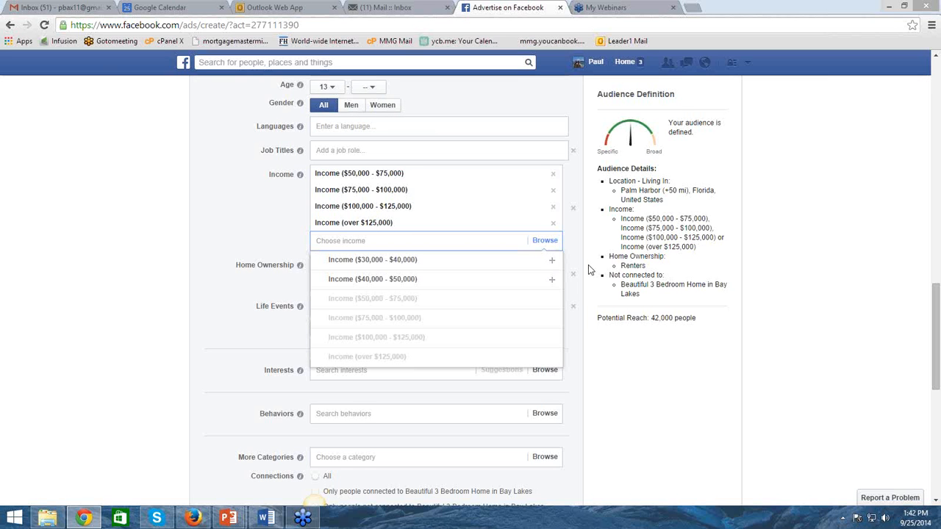
pyautogui.click(153, 272)
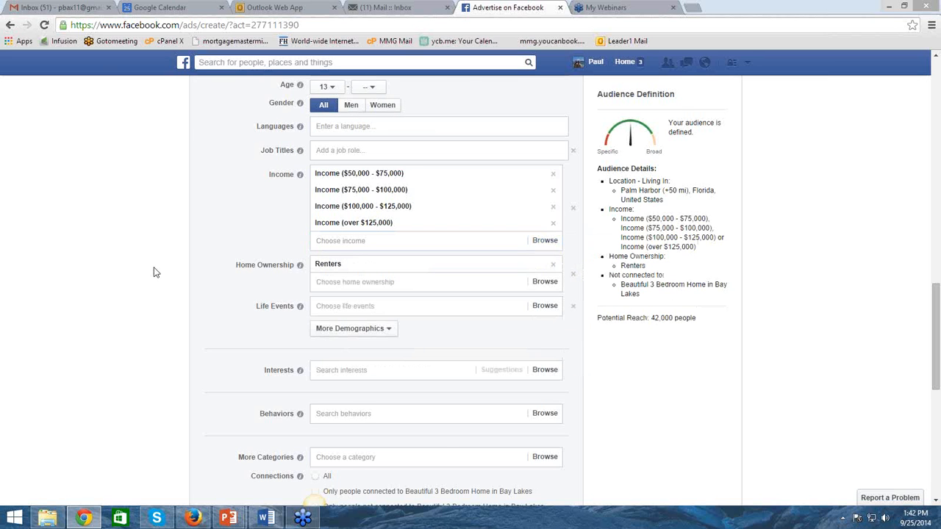
# Remove the Job Titles, Income, Home Ownership and Life Events criteria from the audience
pyautogui.scroll(3, 153, 272)
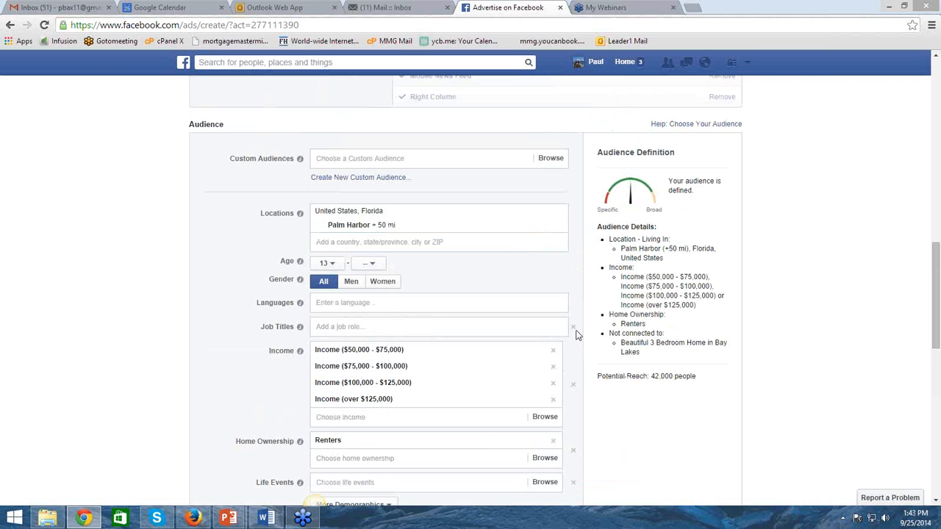
pyautogui.click(573, 328)
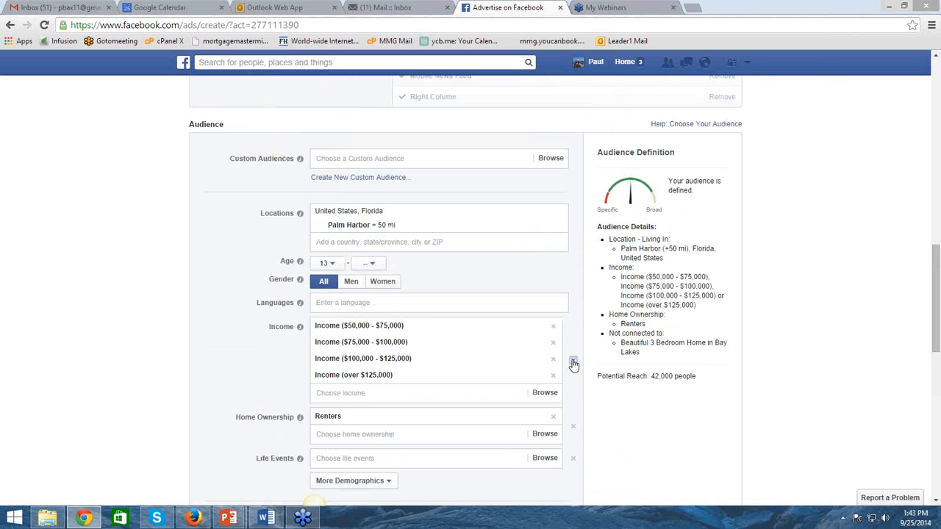
pyautogui.click(574, 360)
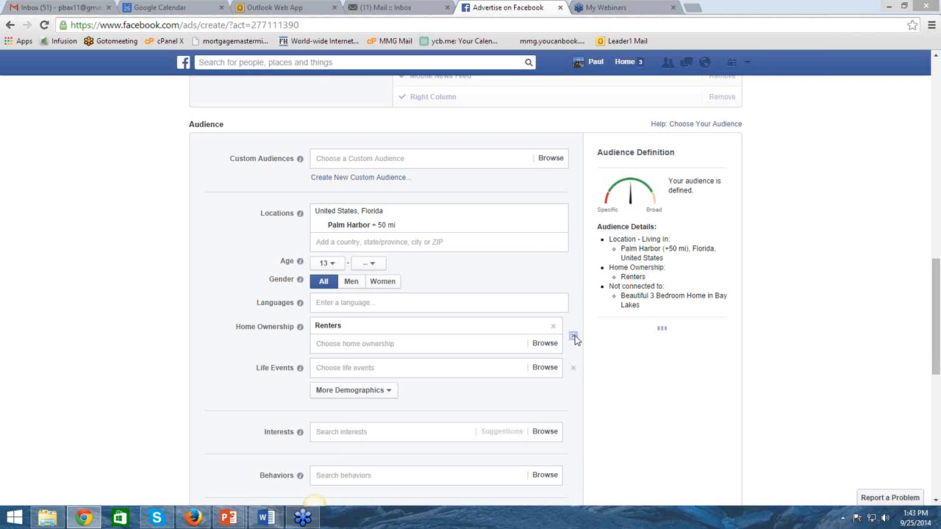
pyautogui.click(573, 336)
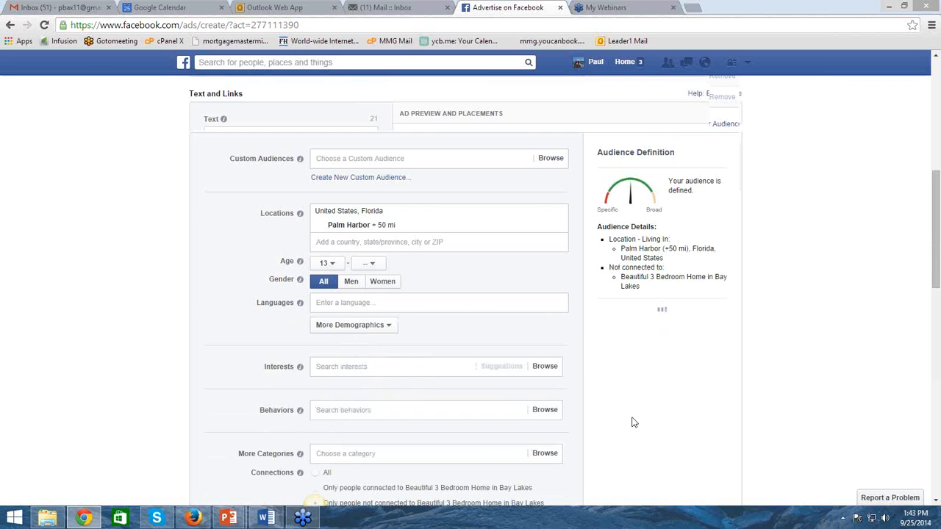
# Clear the promoted page from the ad and return to the list of ad objectives
pyautogui.scroll(3, 361, 324)
pyautogui.scroll(-2, 384, 311)
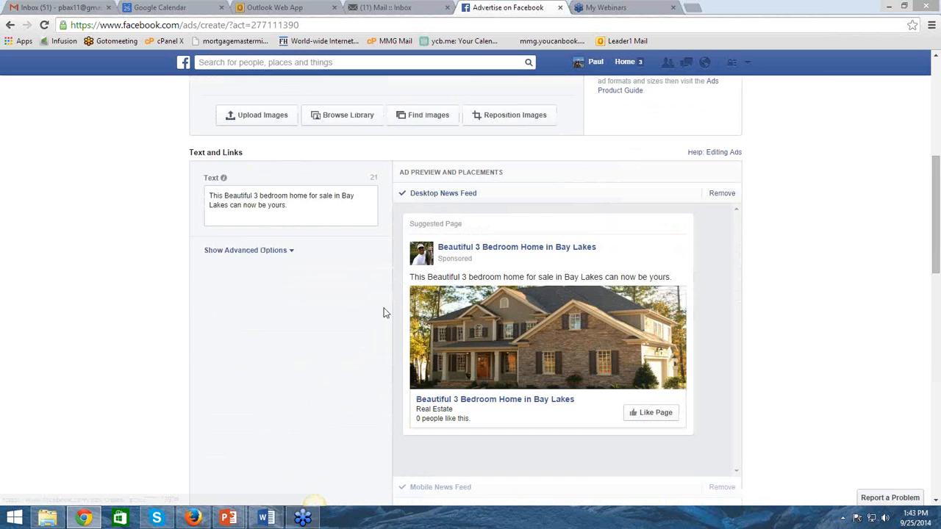
pyautogui.scroll(6, 384, 312)
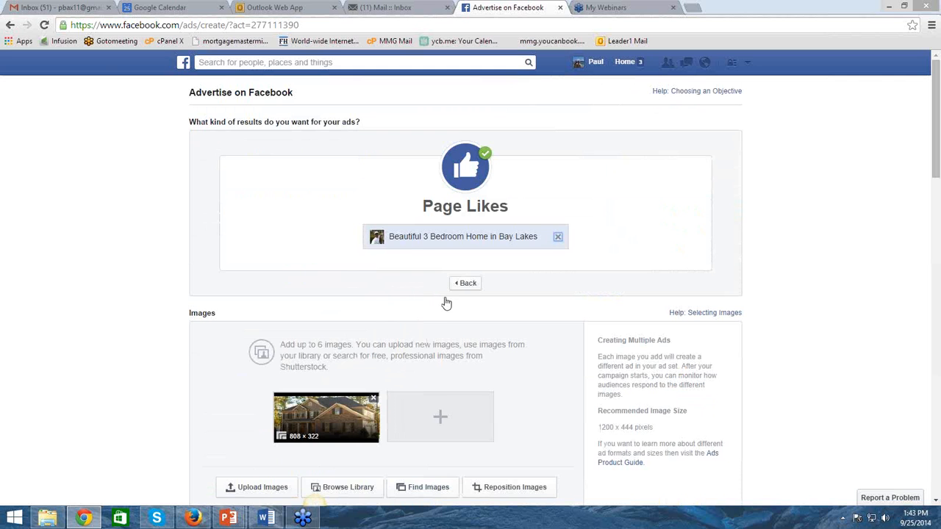
pyautogui.click(463, 283)
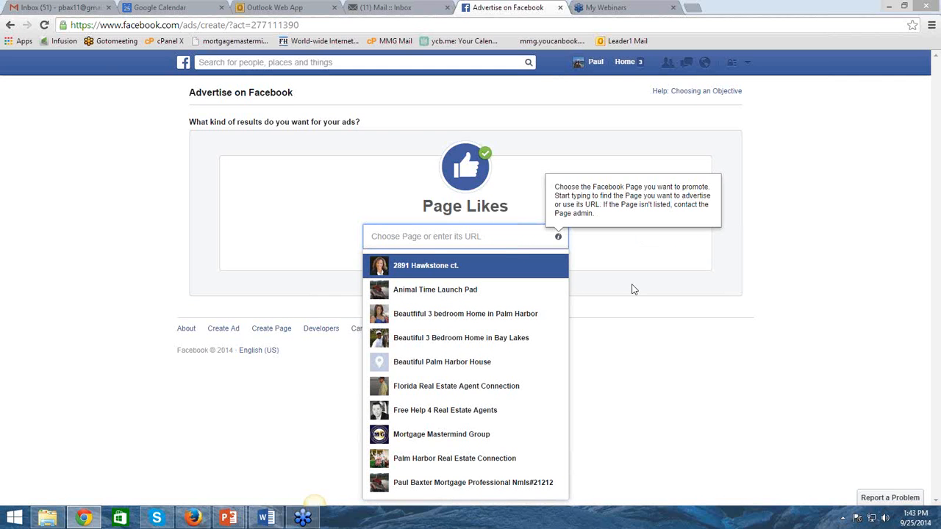
pyautogui.click(326, 212)
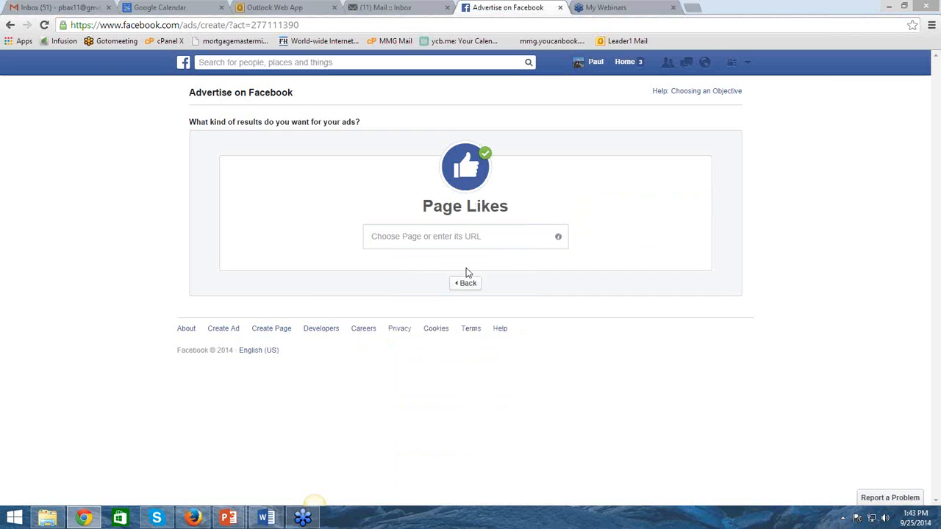
pyautogui.click(455, 288)
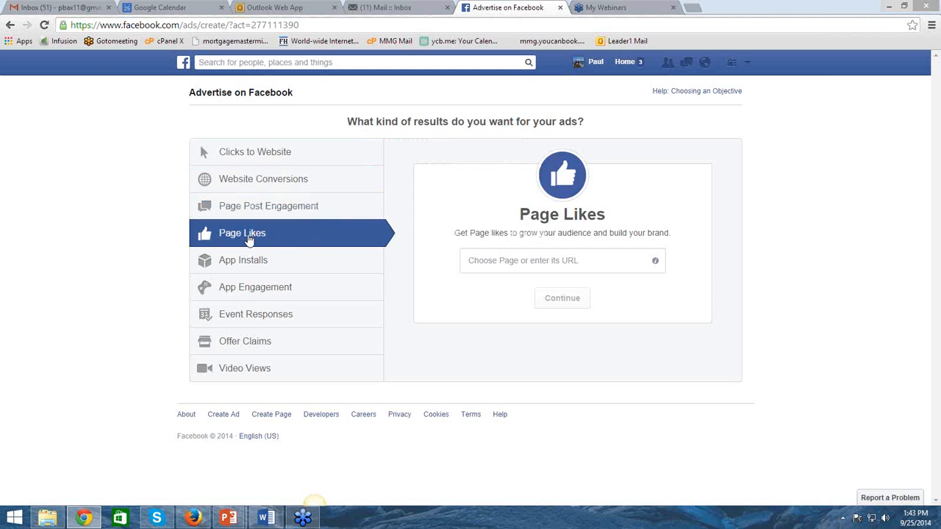
# Choose the page Beautiful 3 Bedroom Home in Bay Lakes for the Page Likes objective
pyautogui.click(585, 262)
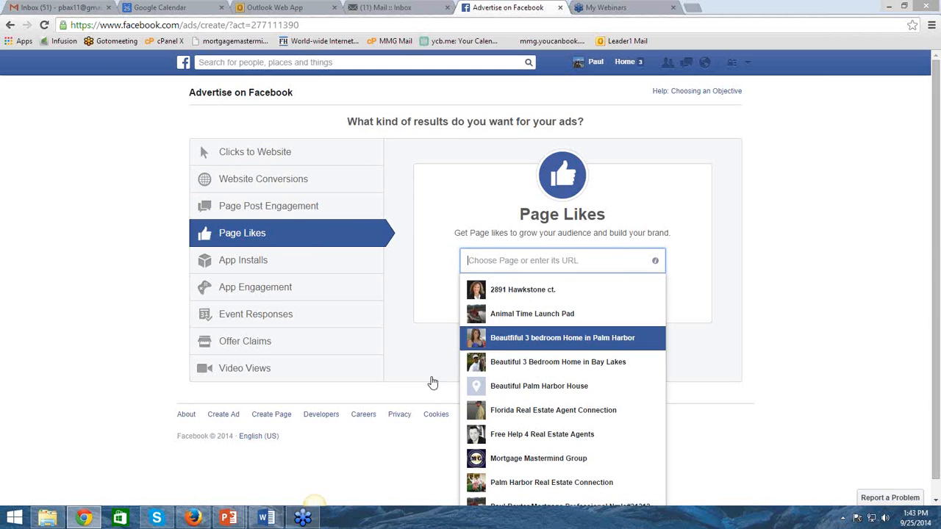
pyautogui.click(542, 361)
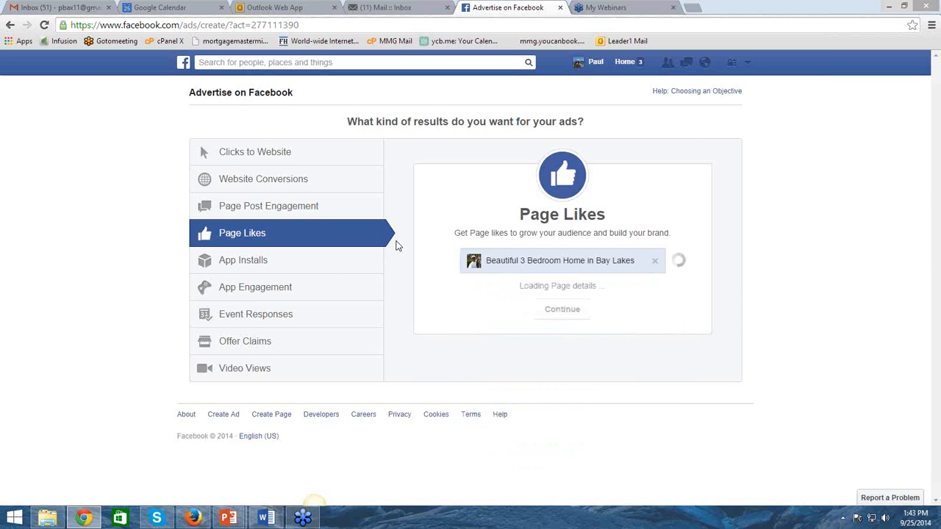
# Expand the advanced options of the ad's text and look over the headline, landing view and ad preview
pyautogui.scroll(-4, 403, 282)
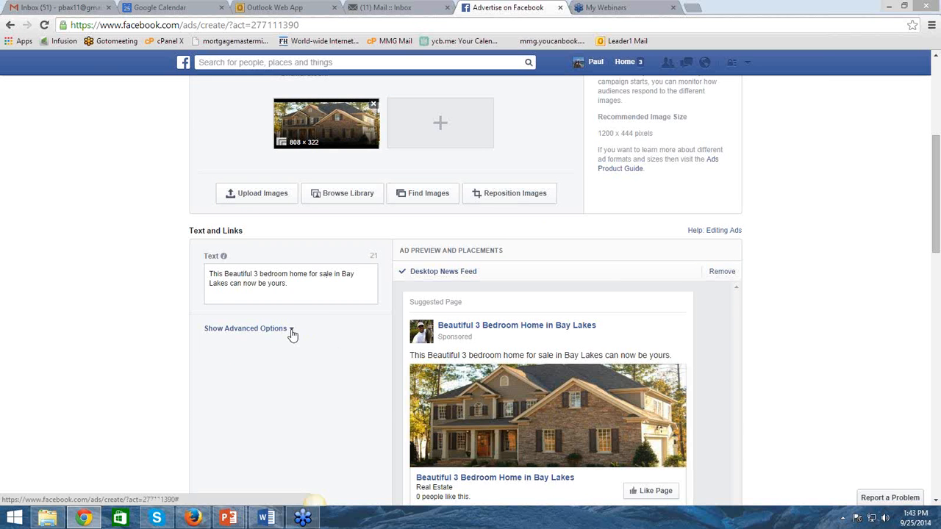
pyautogui.click(290, 330)
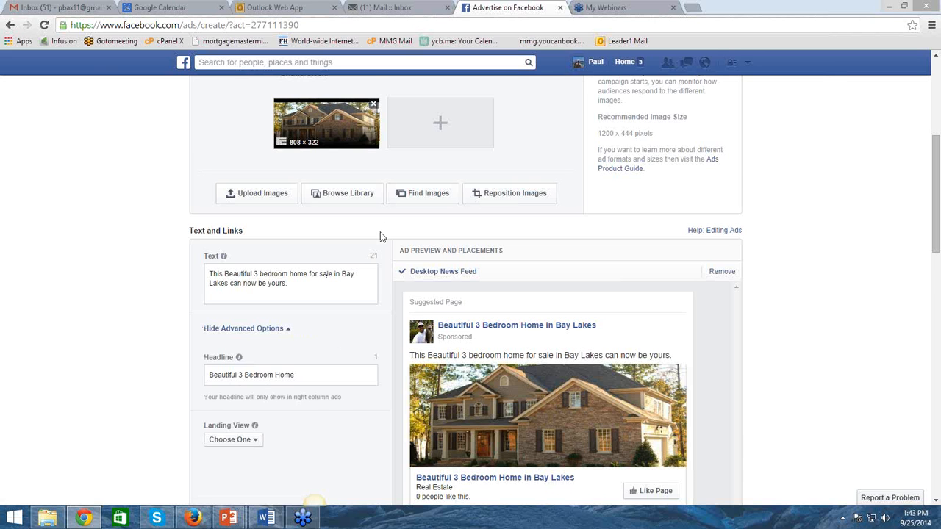
pyautogui.scroll(-1, 378, 252)
pyautogui.scroll(-1, 357, 280)
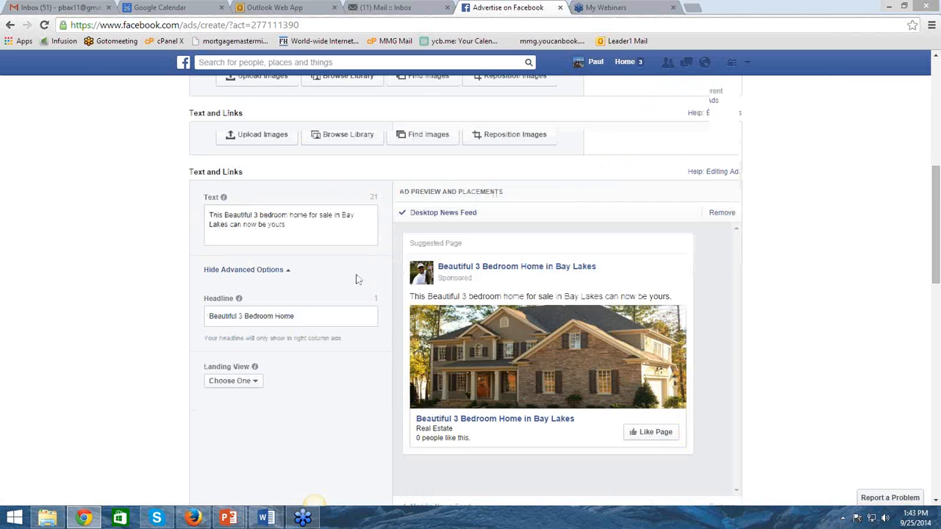
pyautogui.scroll(-1, 357, 280)
pyautogui.scroll(-1, 84, 365)
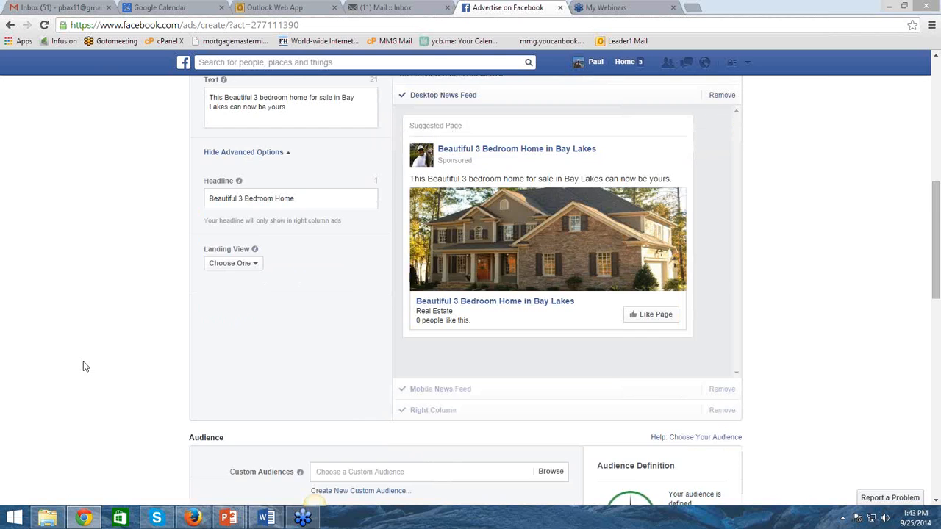
# Replace Palm Harbor with Pittsburgh, Pennsylvania, United States as the audience's location
pyautogui.scroll(-3, 116, 330)
pyautogui.scroll(-2, 129, 328)
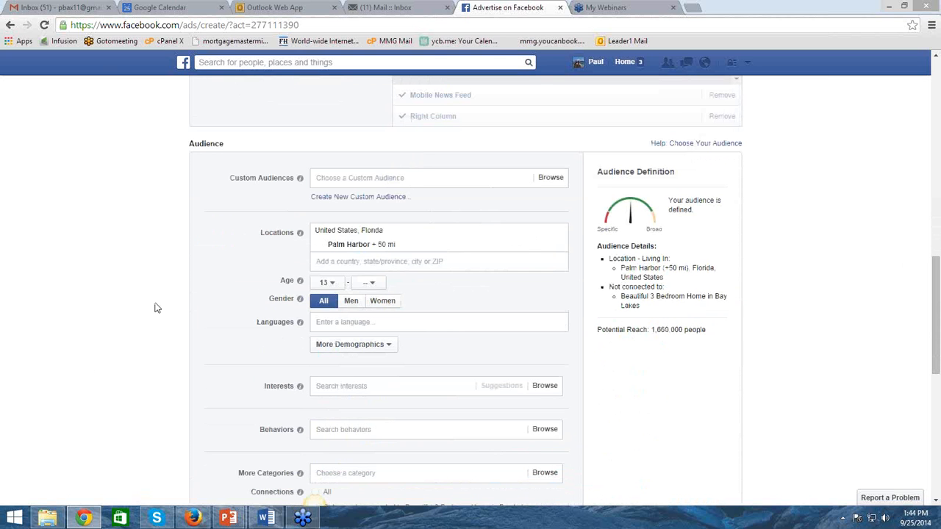
pyautogui.moveTo(558, 252)
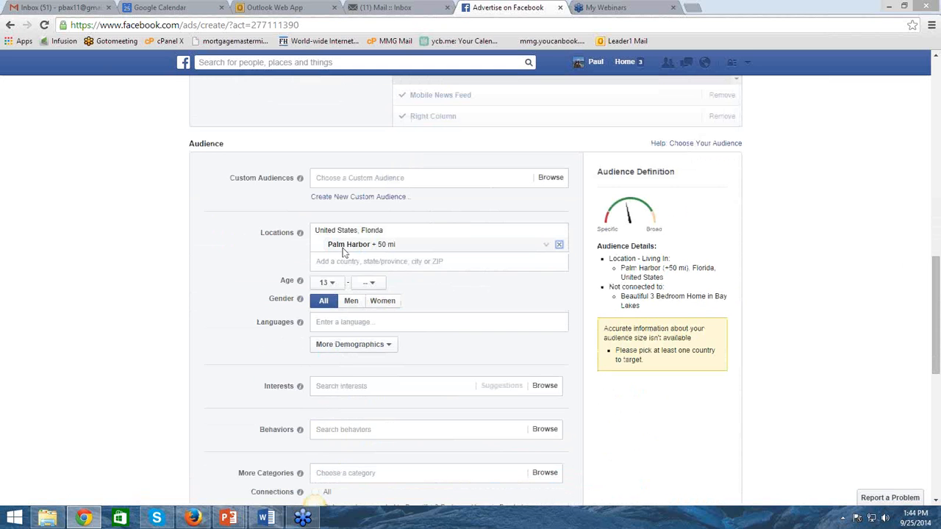
pyautogui.click(559, 244)
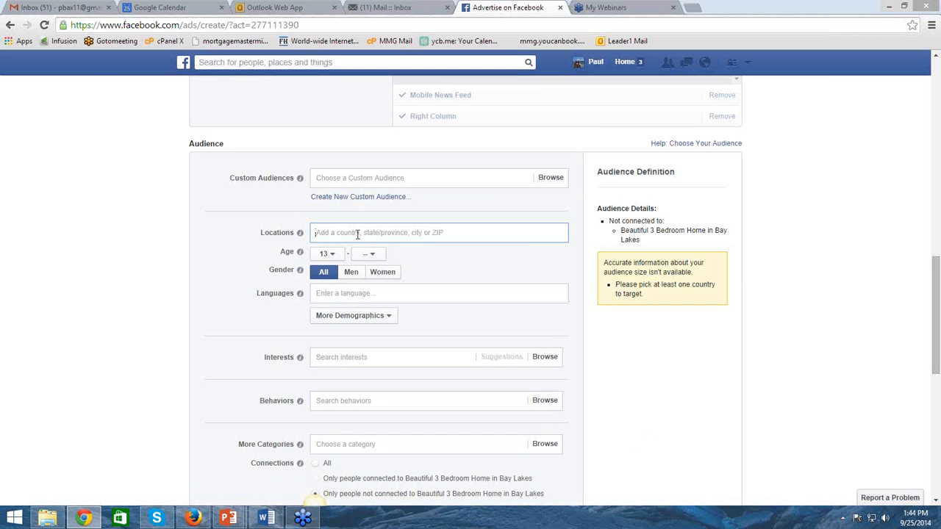
pyautogui.write('Pittsbur')
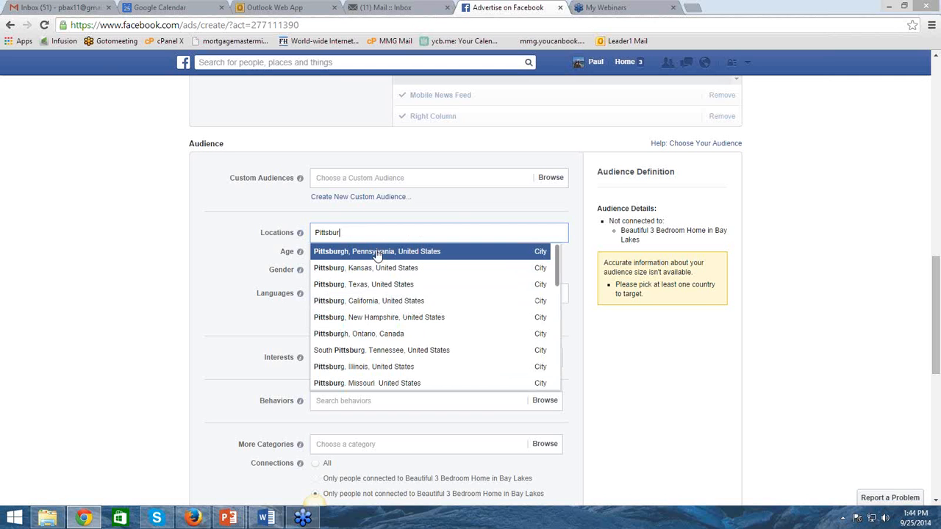
pyautogui.click(377, 252)
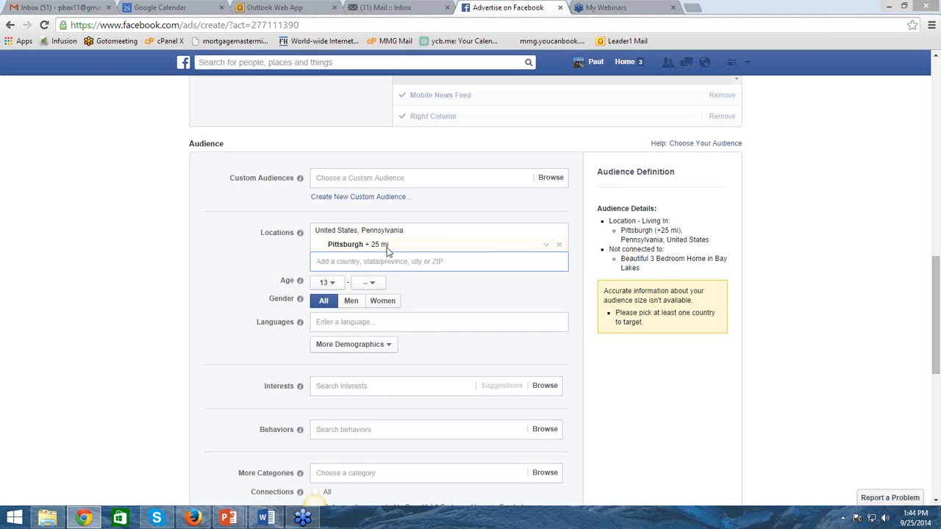
# Set the Pittsburgh location's radius to 50 miles
pyautogui.click(548, 248)
pyautogui.click(546, 245)
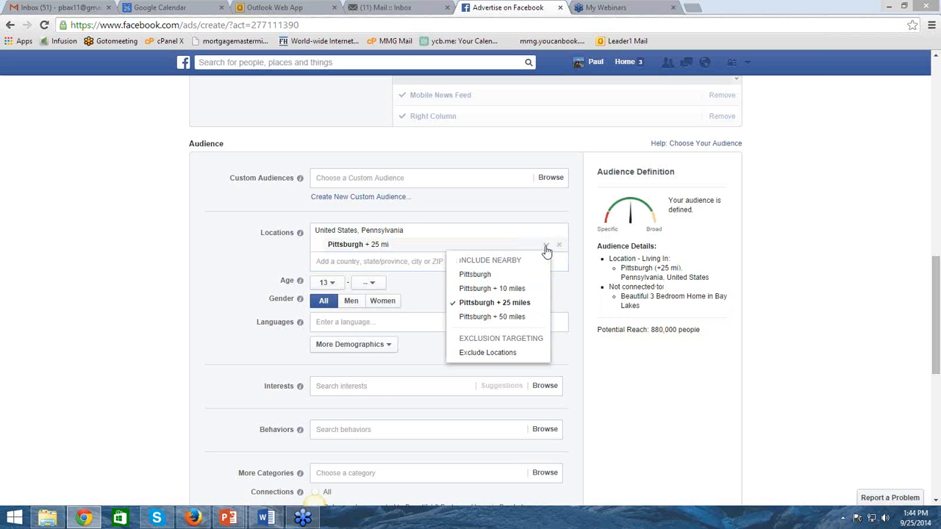
pyautogui.click(506, 317)
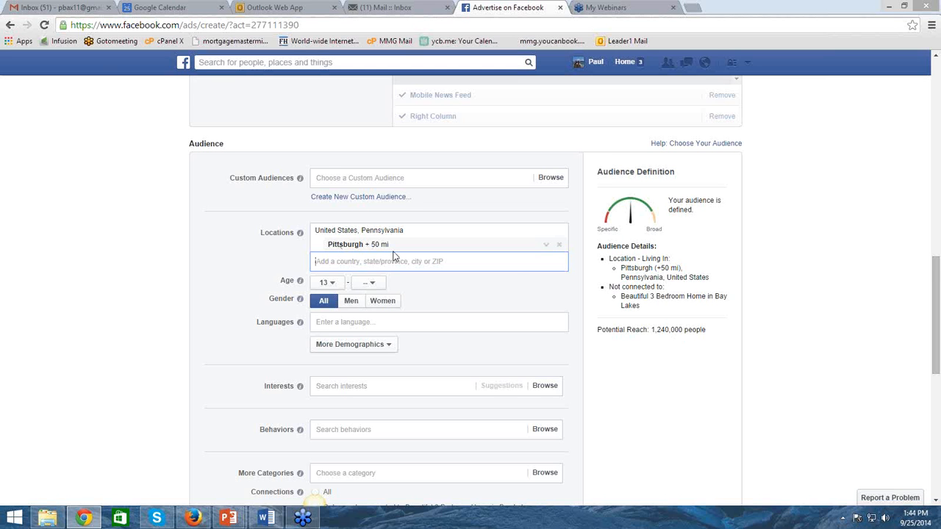
# Add a Home Ownership criterion to the Pittsburgh audience's demographics
pyautogui.scroll(-1, 581, 232)
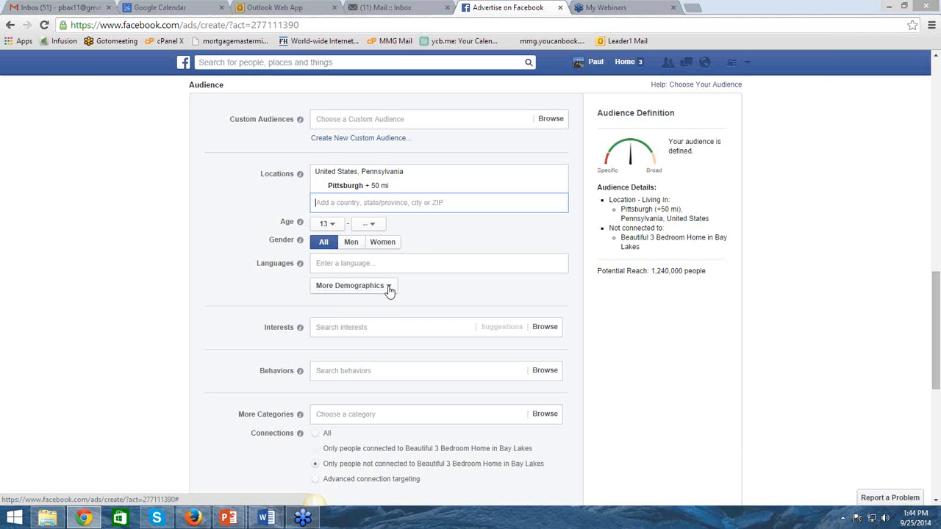
pyautogui.click(389, 291)
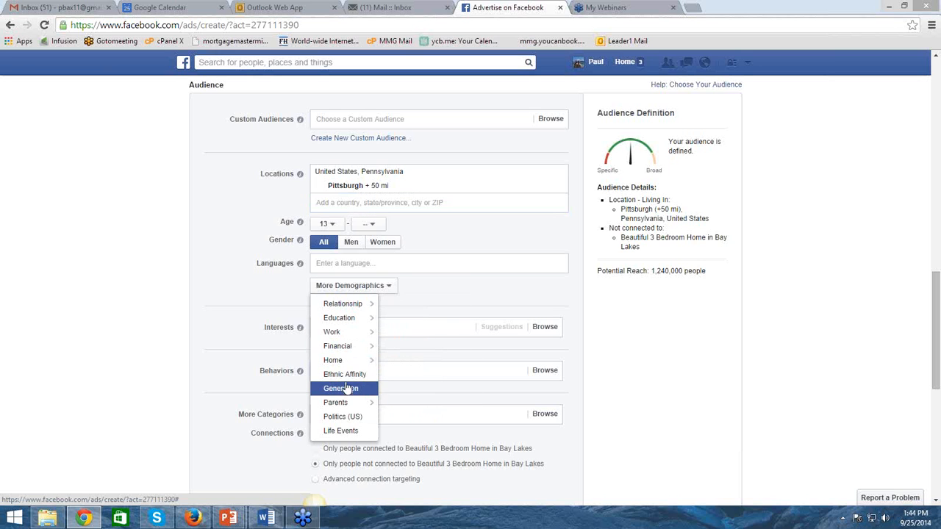
pyautogui.moveTo(344, 361)
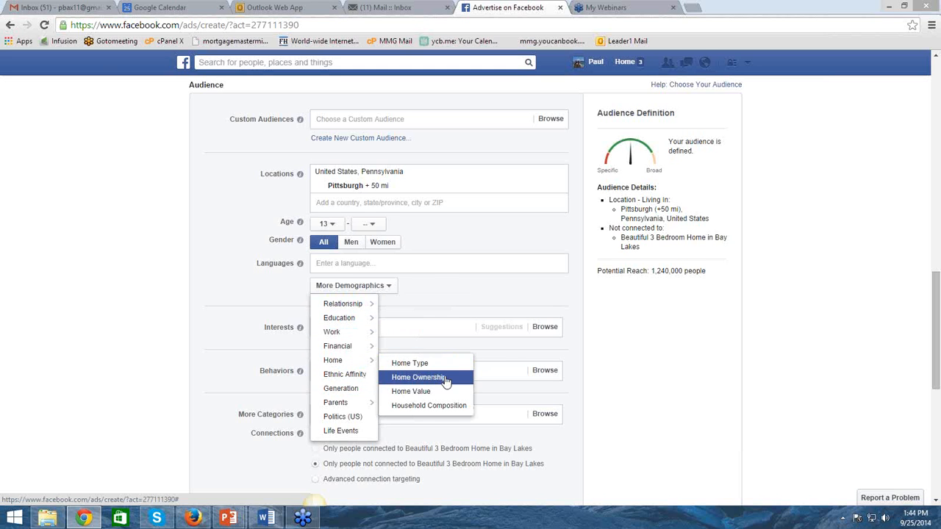
pyautogui.click(446, 381)
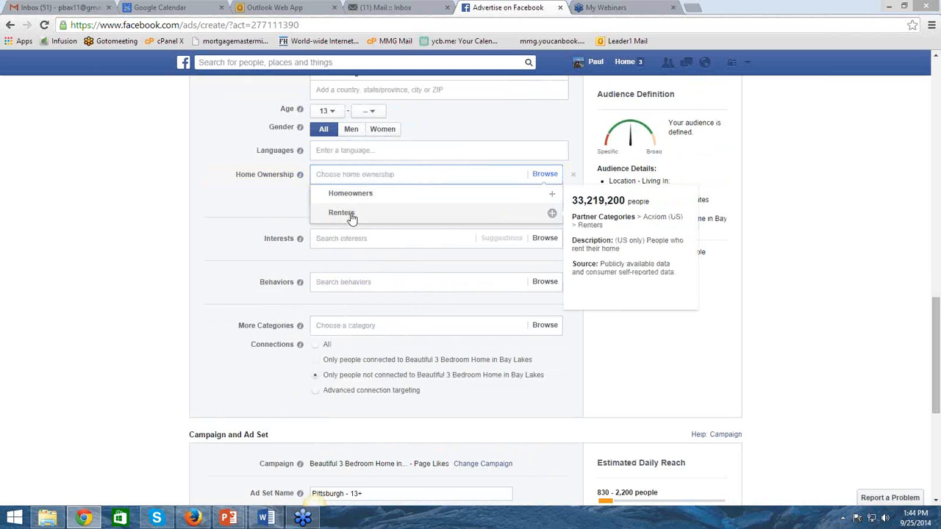
# Target Renters as the audience's home ownership
pyautogui.click(351, 214)
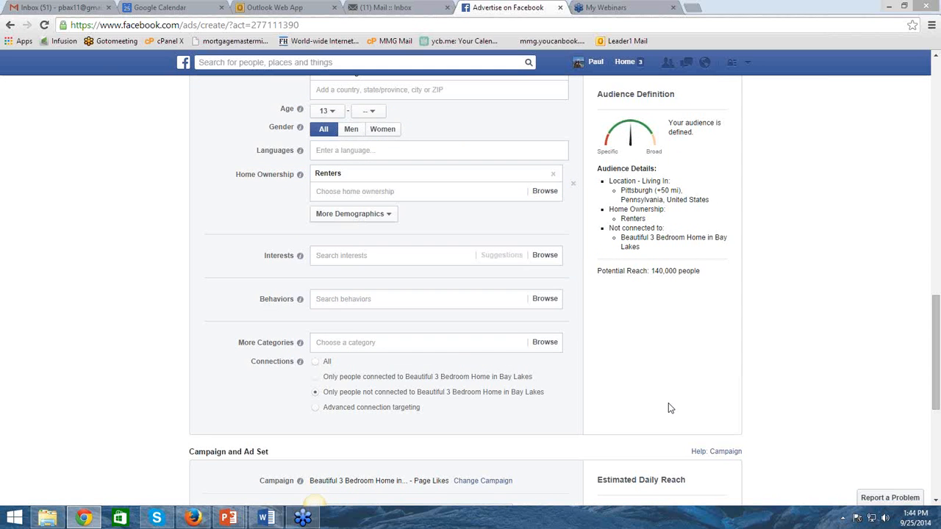
pyautogui.click(383, 215)
pyautogui.moveTo(345, 288)
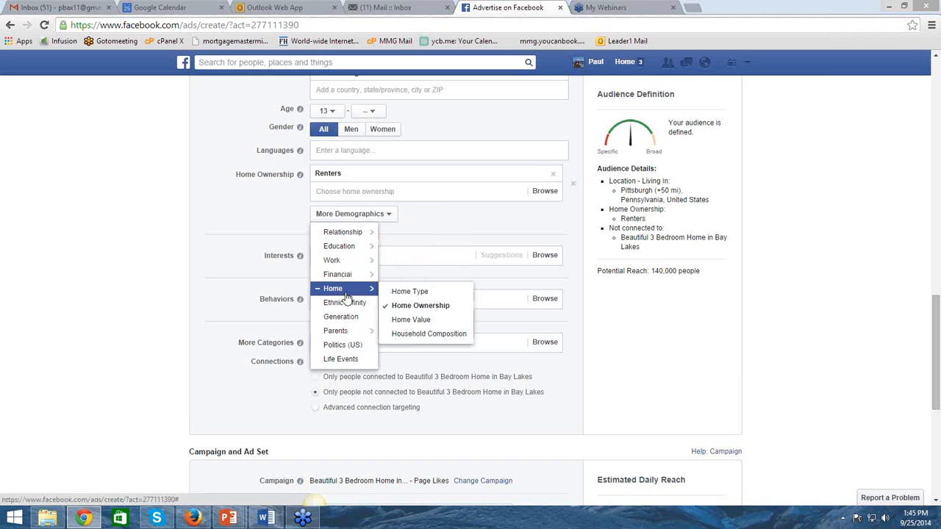
pyautogui.click(430, 335)
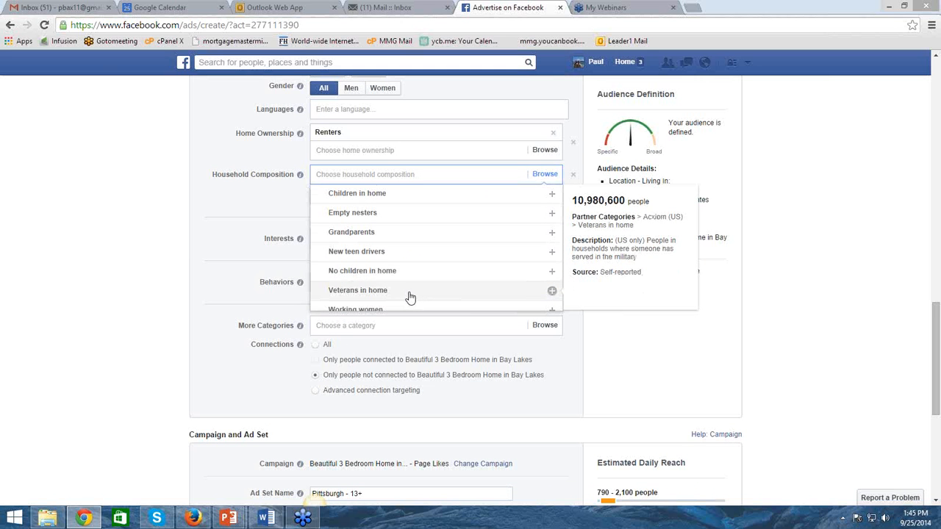
pyautogui.scroll(-1, 410, 296)
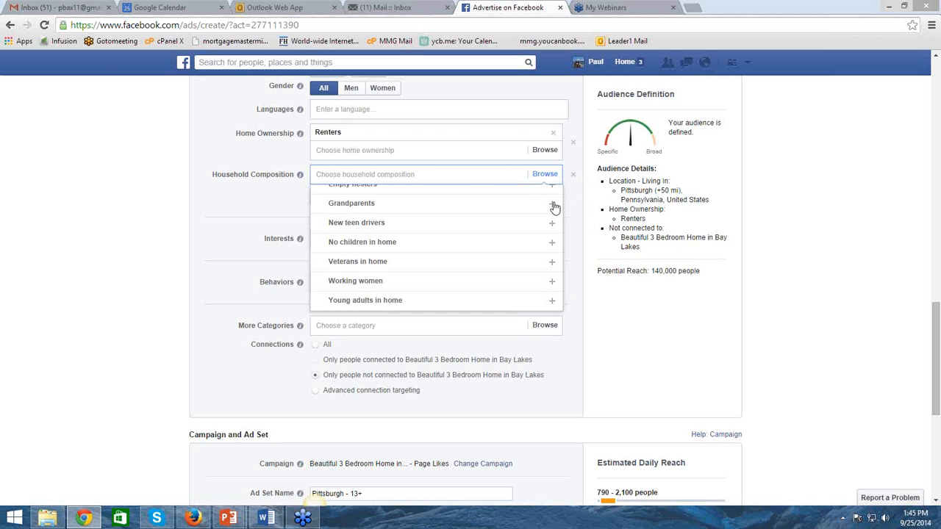
pyautogui.click(236, 226)
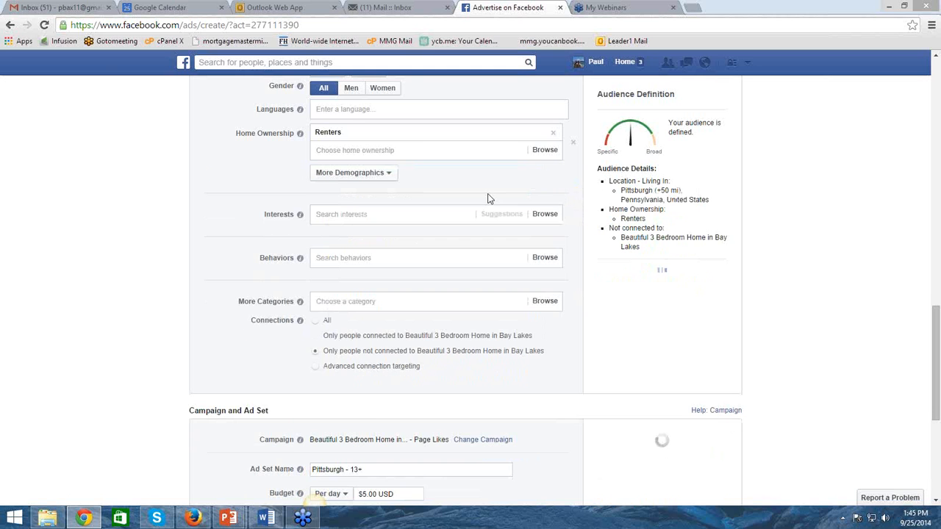
# Add an Income criterion with the ranges $50,000 - $75,000, $75,000 - $100,000, $100,000 - $125,000 and over $125,000
pyautogui.scroll(3, 462, 219)
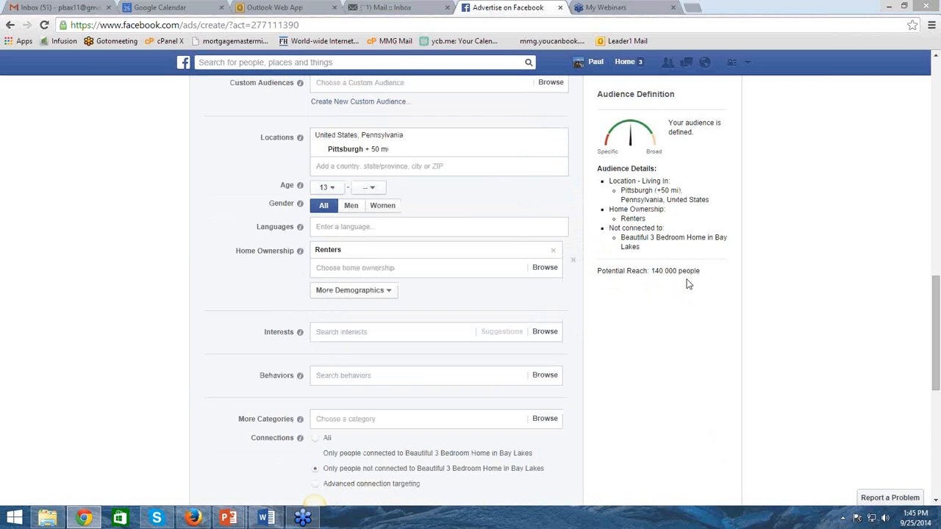
pyautogui.click(388, 294)
pyautogui.moveTo(337, 372)
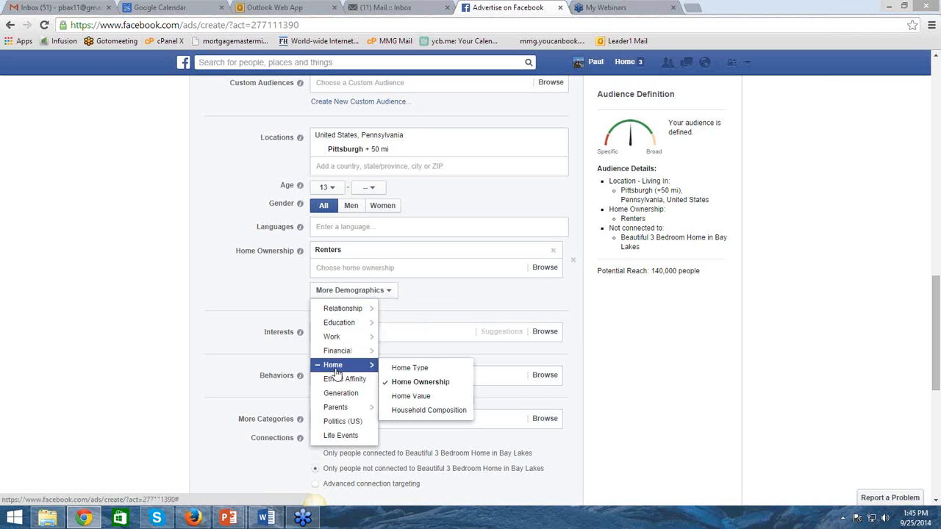
pyautogui.moveTo(334, 355)
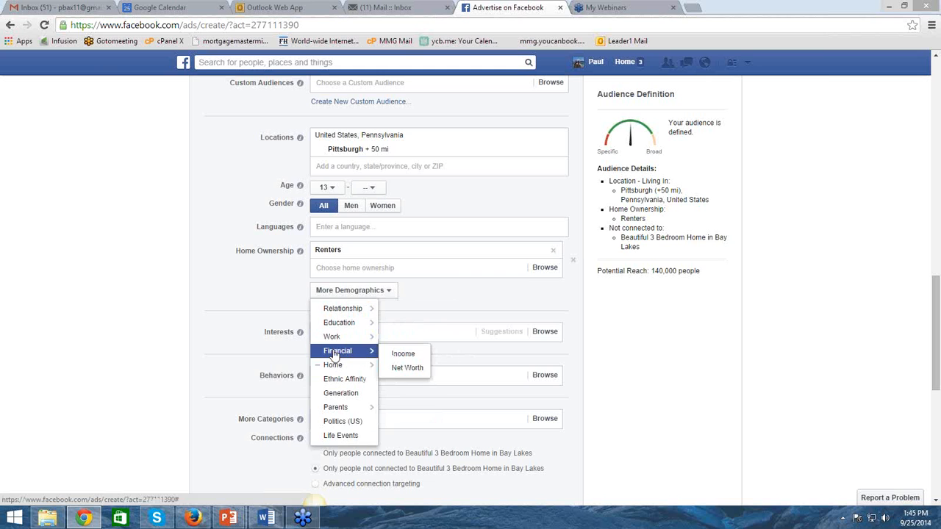
pyautogui.click(405, 355)
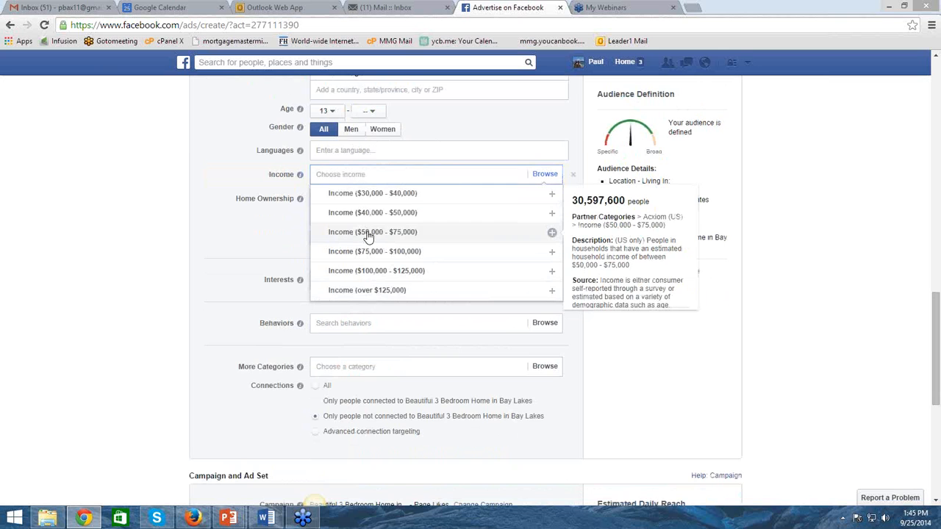
pyautogui.click(368, 234)
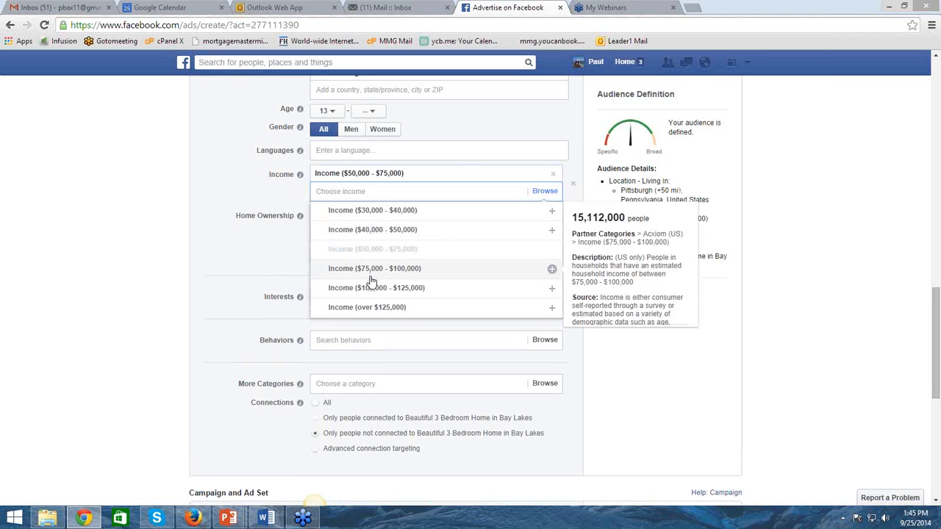
pyautogui.click(371, 277)
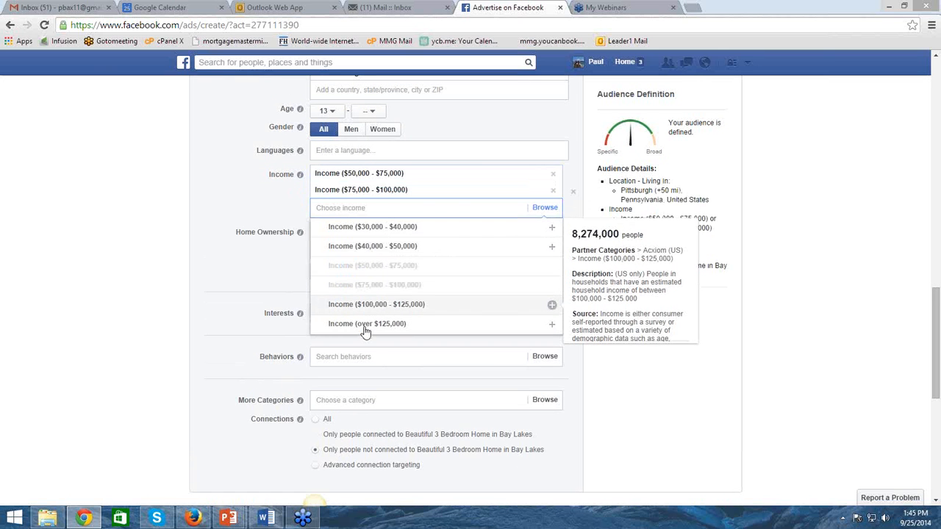
pyautogui.click(366, 330)
pyautogui.click(367, 339)
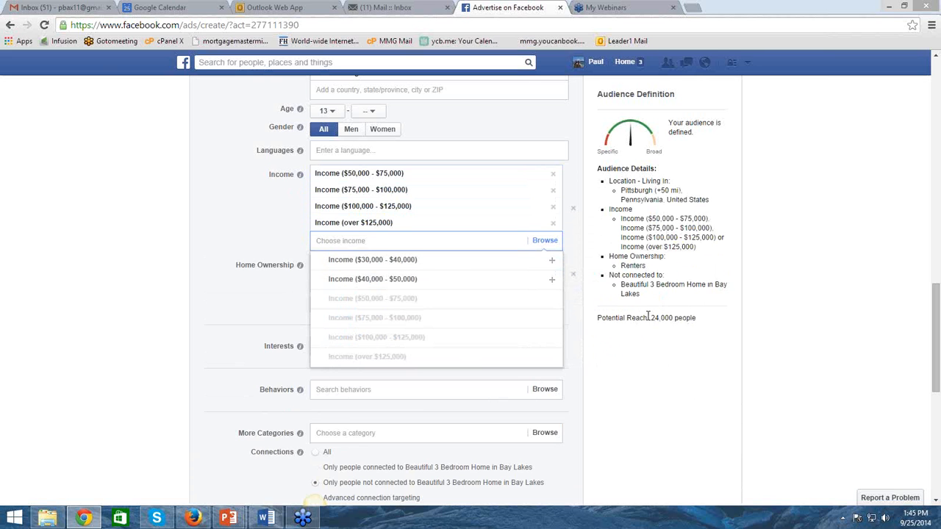
pyautogui.click(647, 349)
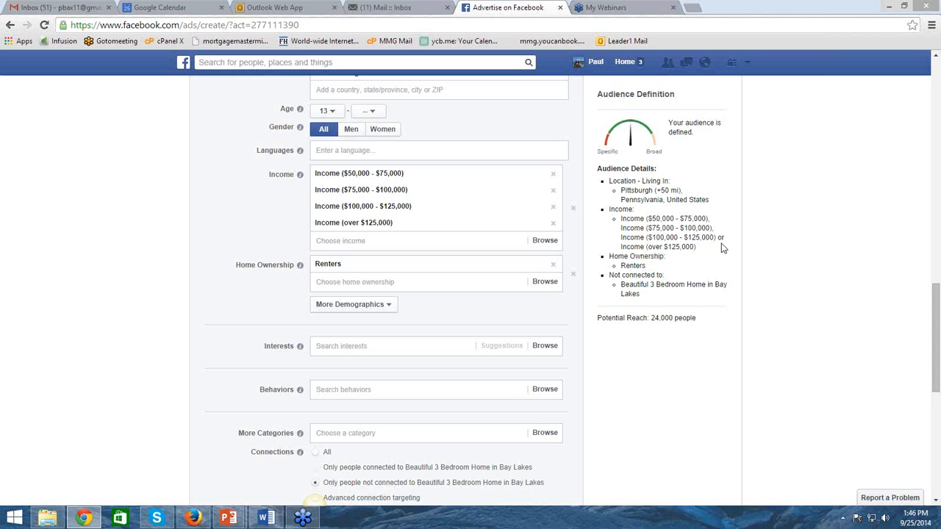
# Add the behavior Likely to move from the Residential profiles to the audience
pyautogui.scroll(-2, 721, 249)
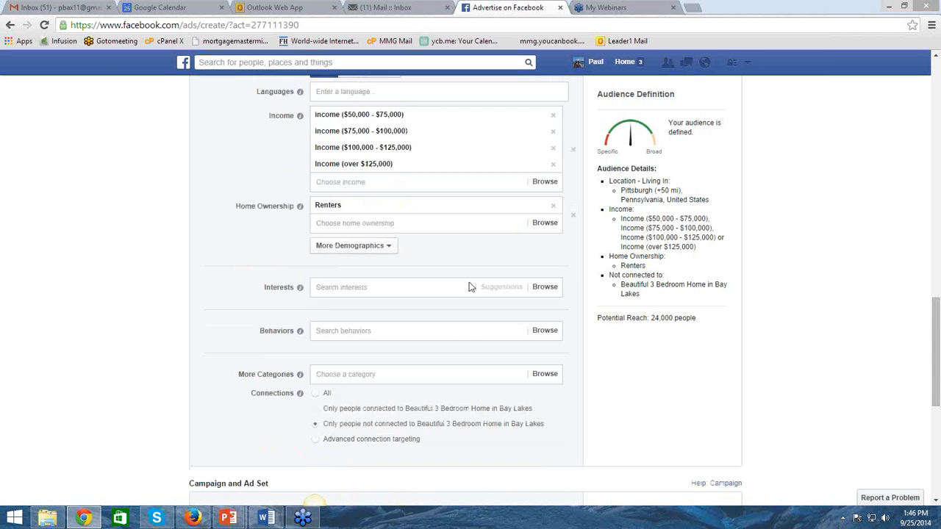
pyautogui.click(339, 335)
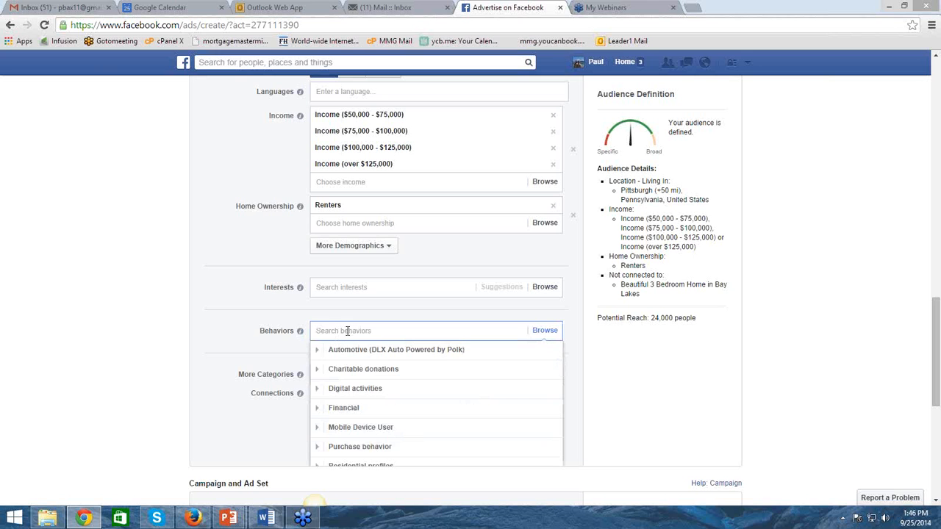
pyautogui.scroll(-2, 359, 378)
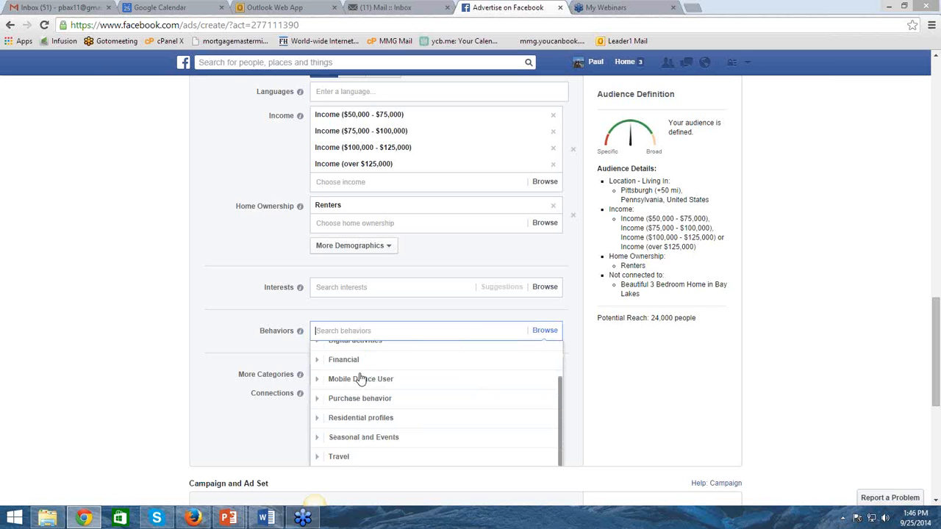
pyautogui.click(360, 418)
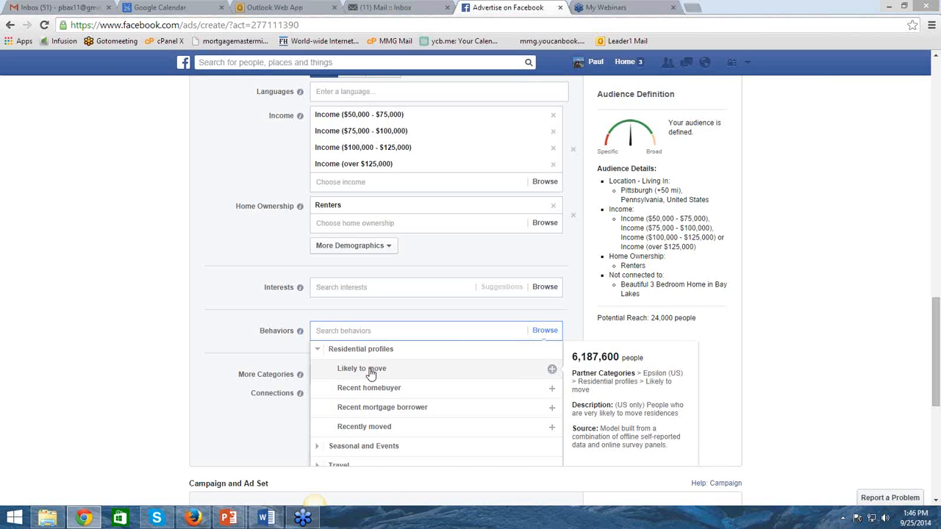
pyautogui.click(369, 373)
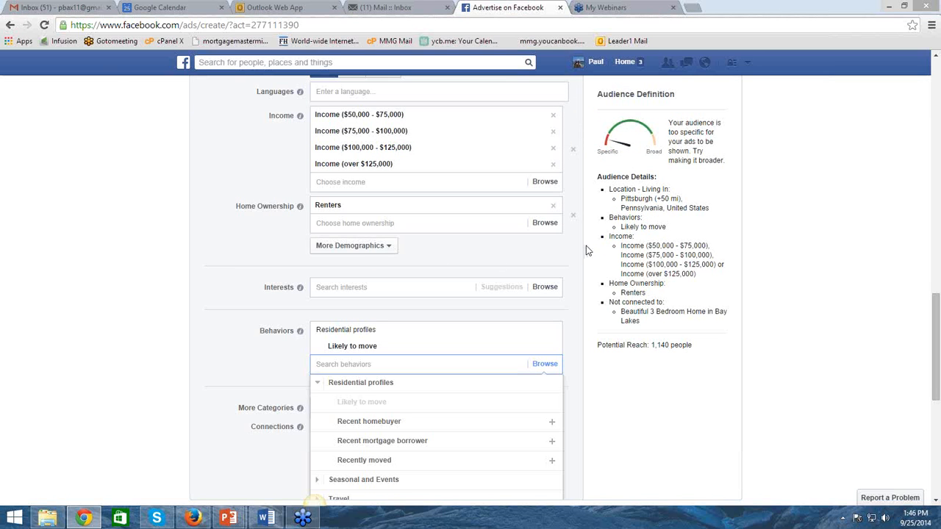
# Set the audience's minimum age to 30 with no upper age limit, and review the audience settings
pyautogui.scroll(5, 583, 250)
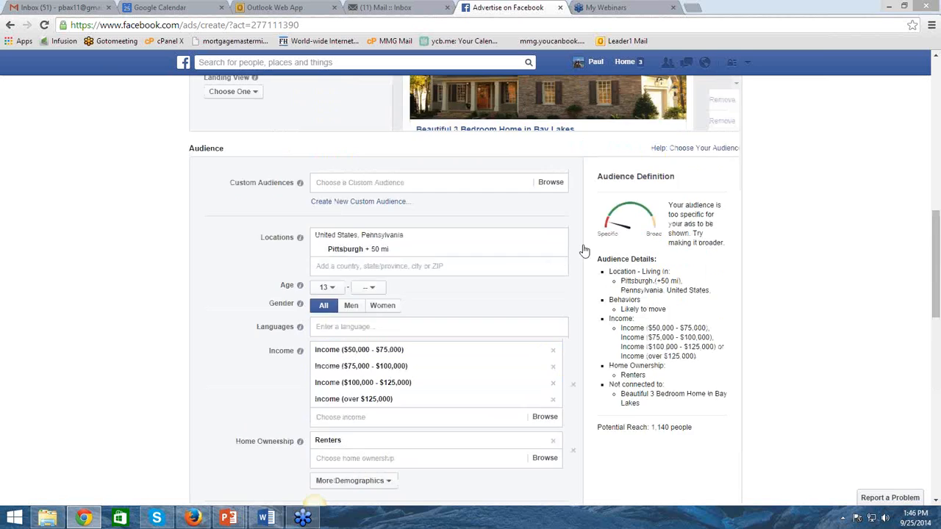
pyautogui.scroll(-2, 333, 280)
pyautogui.click(333, 288)
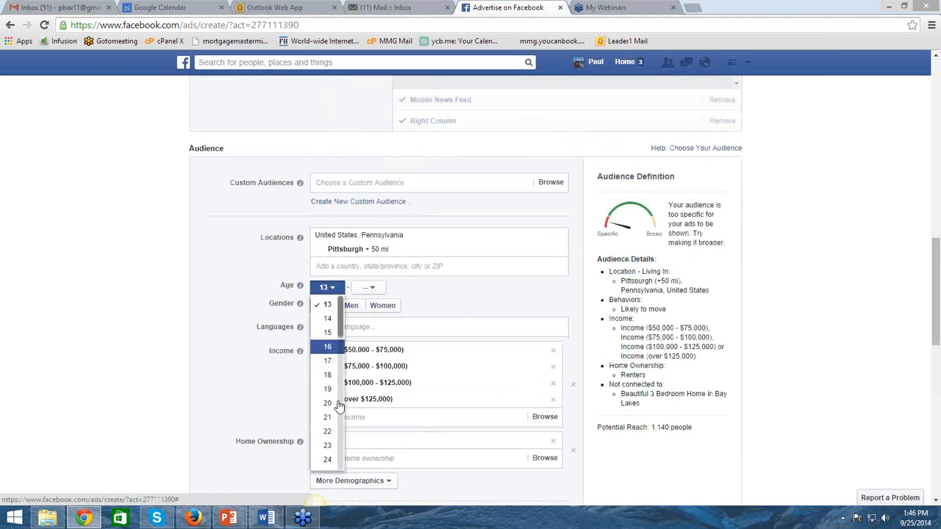
pyautogui.moveTo(340, 317); pyautogui.dragTo(342, 335)
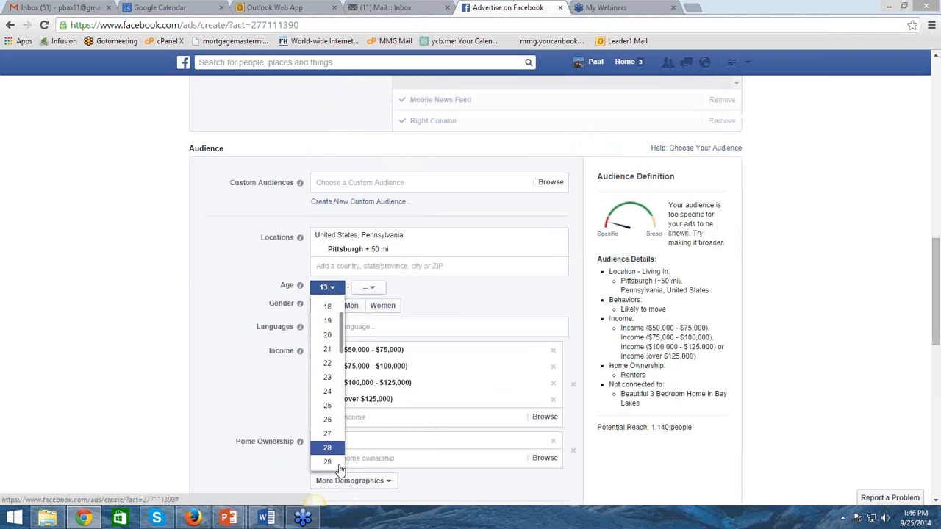
pyautogui.scroll(-4, 338, 441)
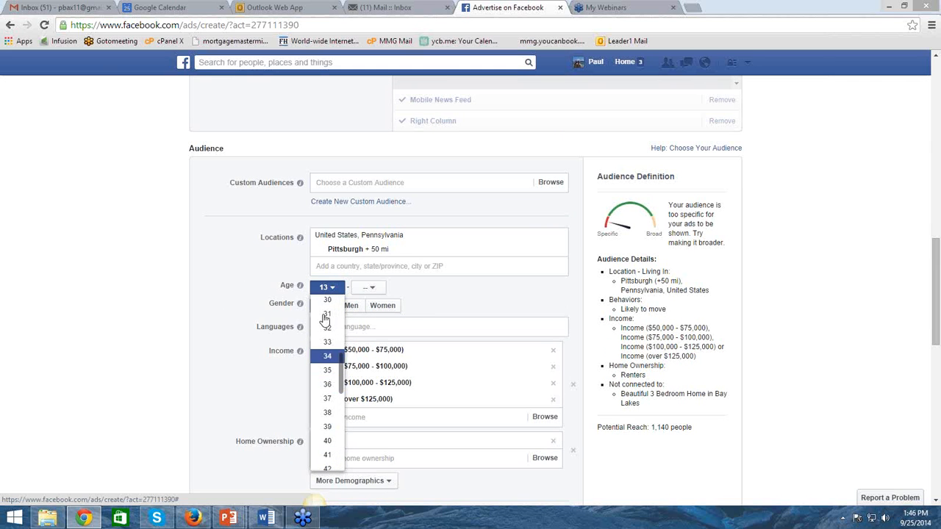
pyautogui.click(376, 296)
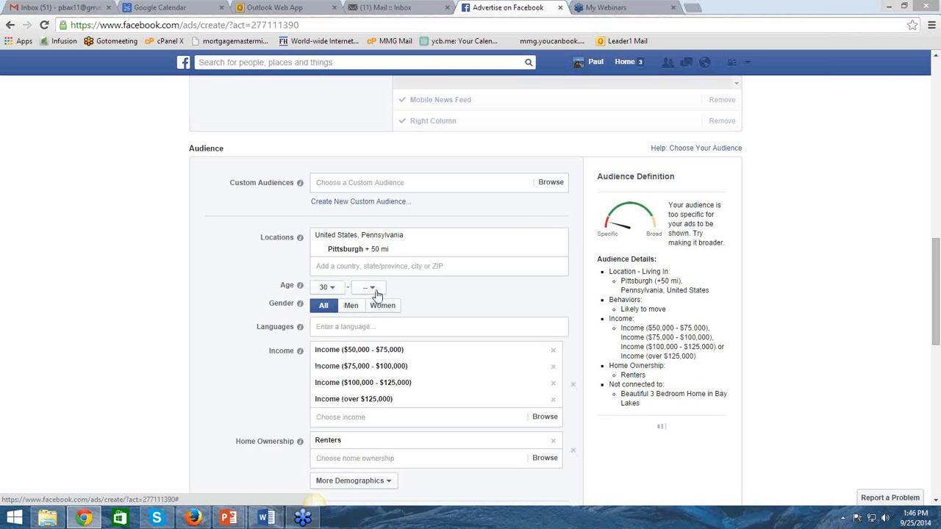
pyautogui.click(373, 288)
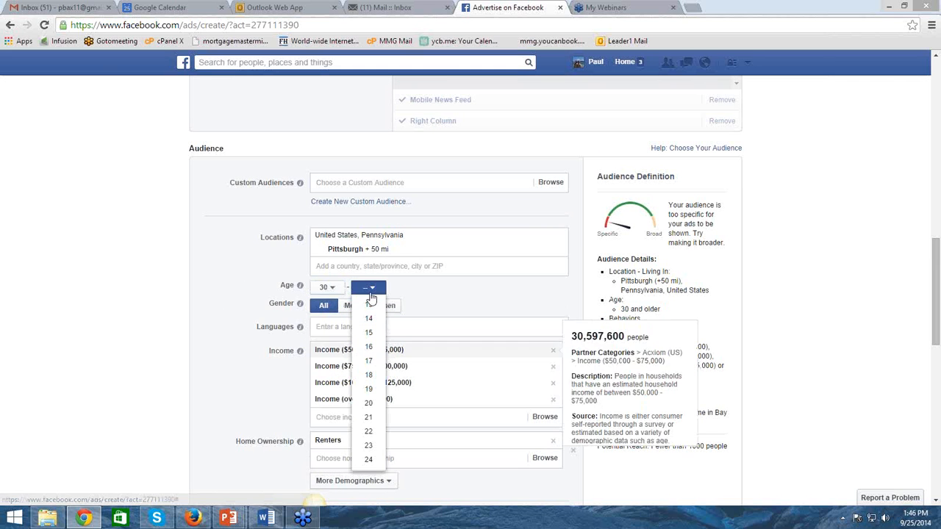
pyautogui.click(468, 296)
pyautogui.scroll(-2, 172, 384)
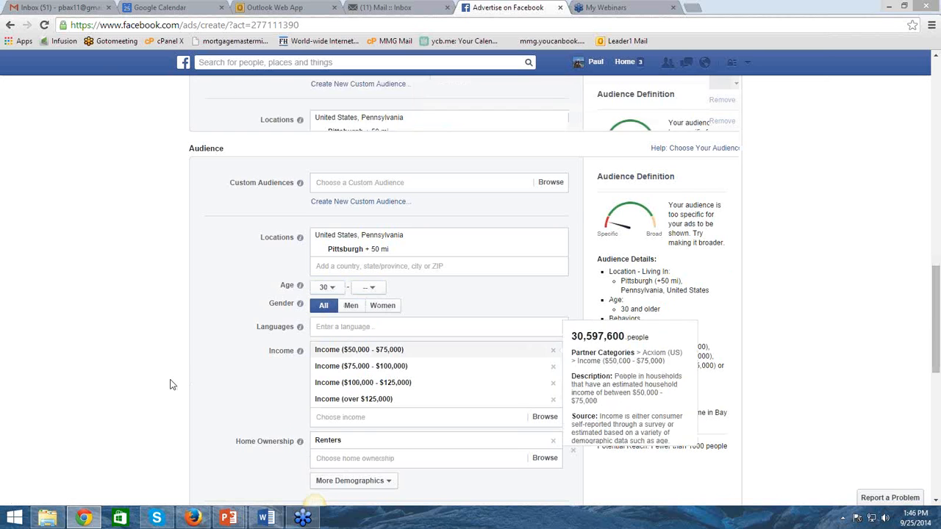
pyautogui.scroll(-3, 172, 384)
pyautogui.scroll(3, 219, 368)
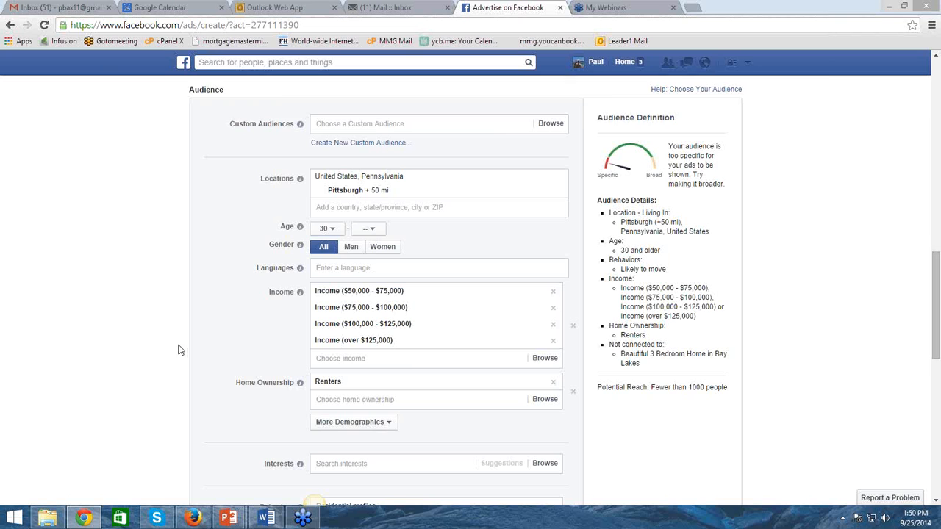
# Go back to the ad's objective selection and leave ad creation for the Facebook home feed, discarding the unsaved changes
pyautogui.scroll(5, 183, 345)
pyautogui.scroll(4, 186, 324)
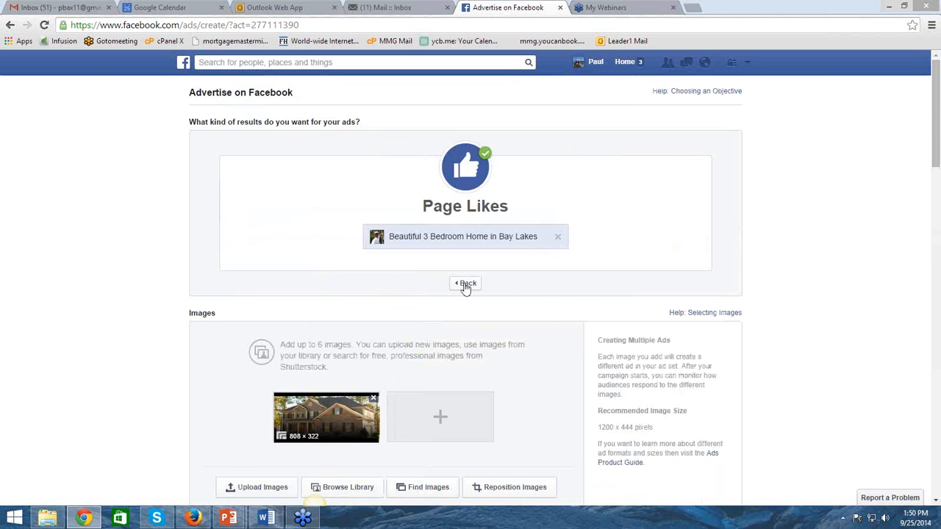
pyautogui.click(465, 283)
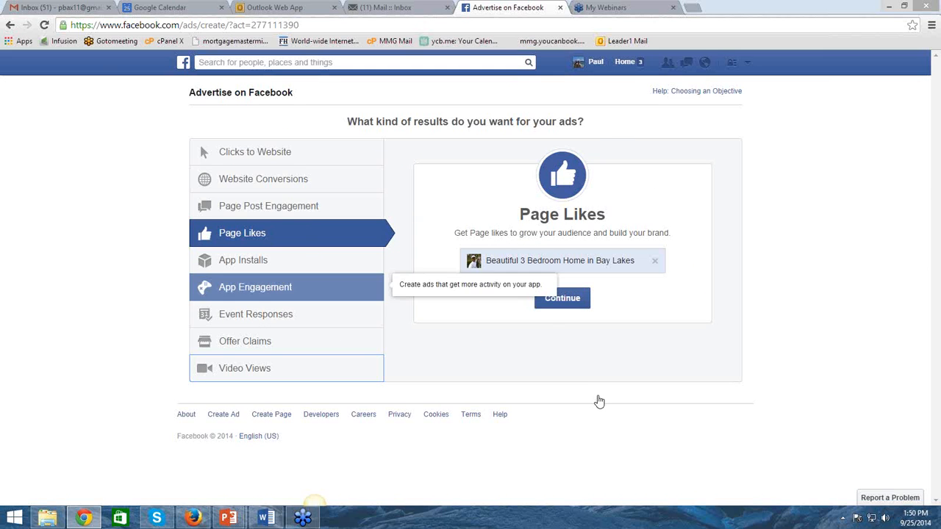
pyautogui.click(635, 69)
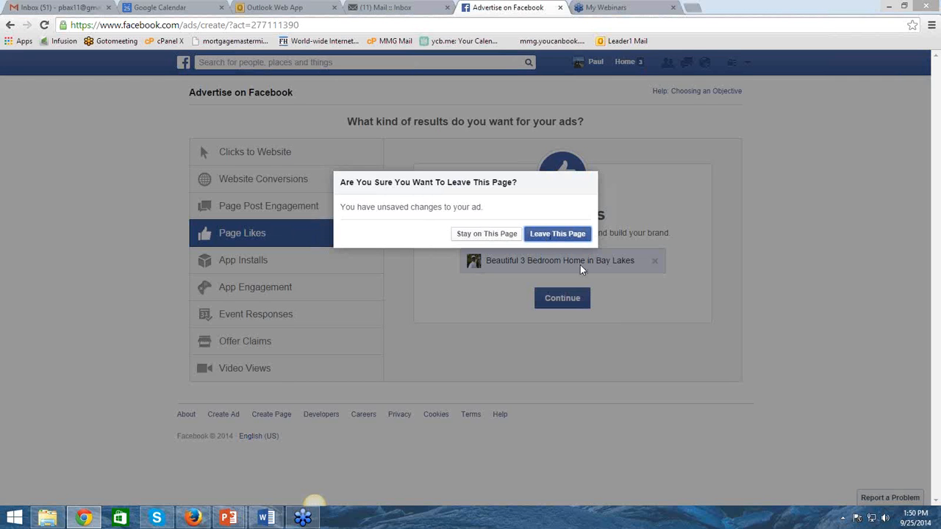
pyautogui.click(550, 236)
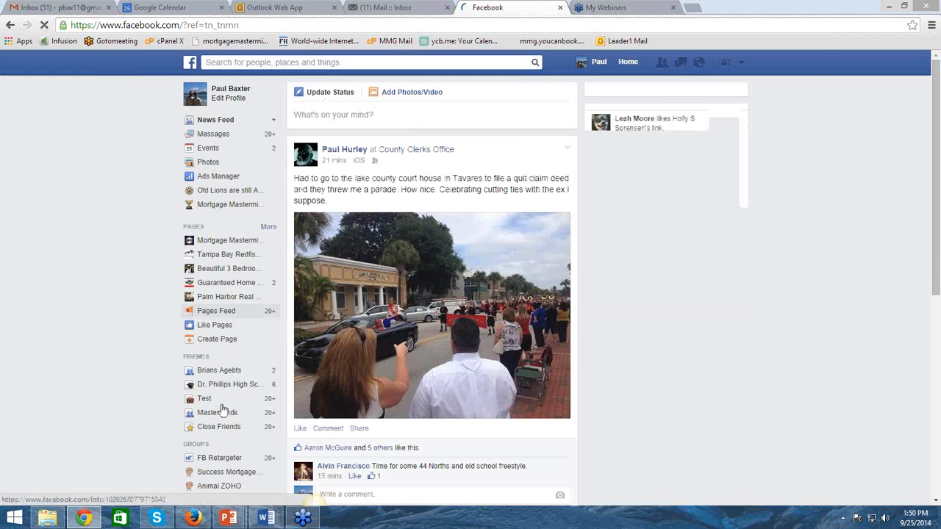
# Open the Beautiful 3 Bedroom Home in Bay Lakes page and start a status post with "Why rent when you can buy?"
pyautogui.scroll(-1, 217, 388)
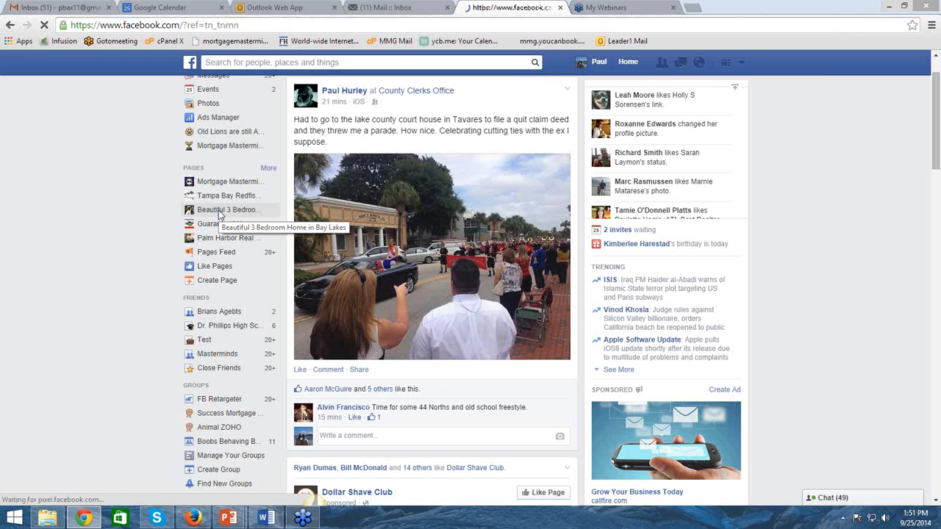
pyautogui.click(219, 211)
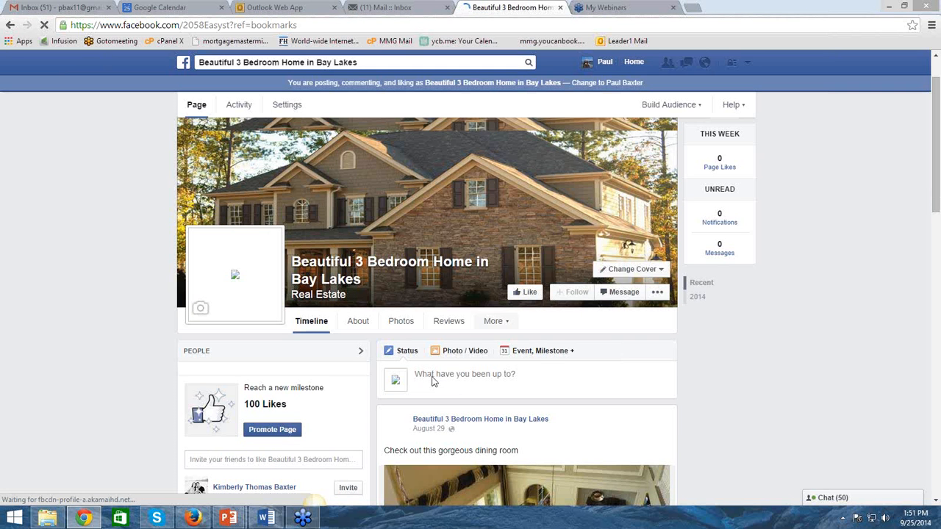
pyautogui.click(432, 381)
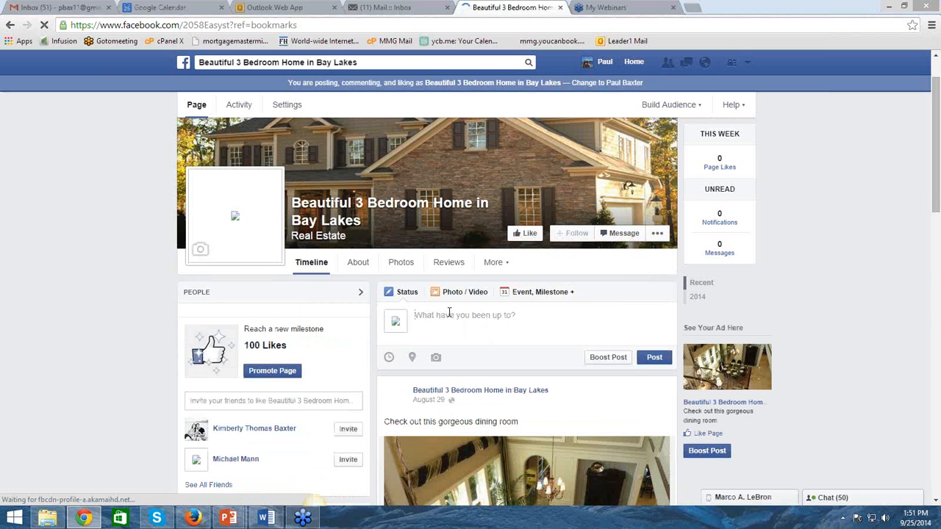
pyautogui.write('Wh')
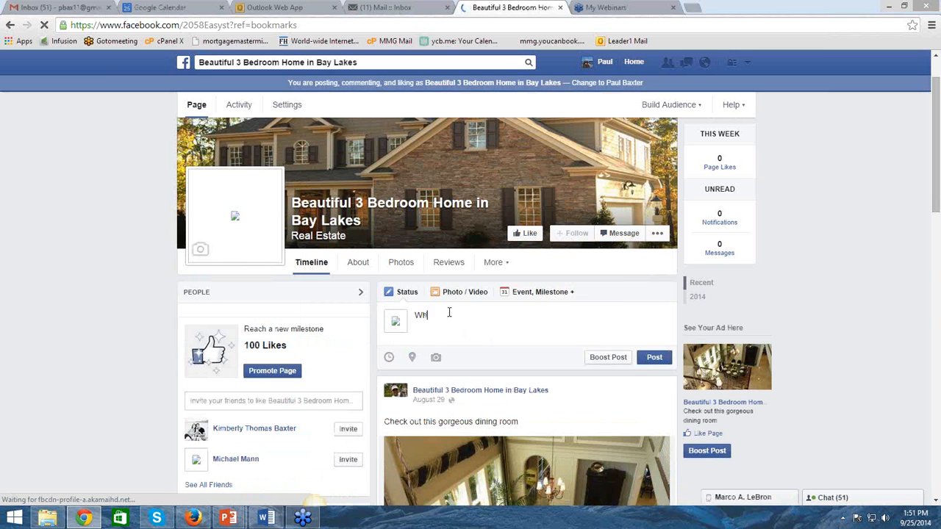
pyautogui.write('y rent when y')
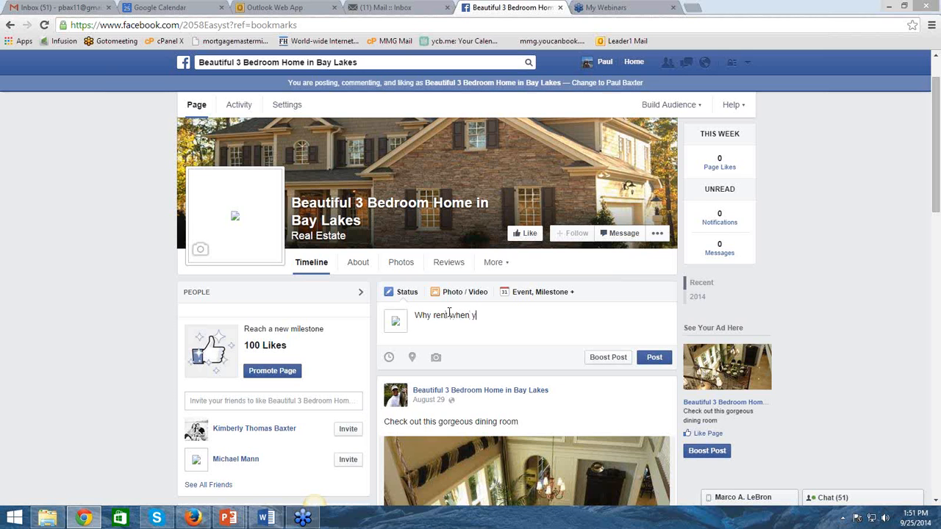
pyautogui.write('ou can buy; ')
pyautogui.write('? ')
pyautogui.write('Have you ')
pyautogui.write('ever thougnt')
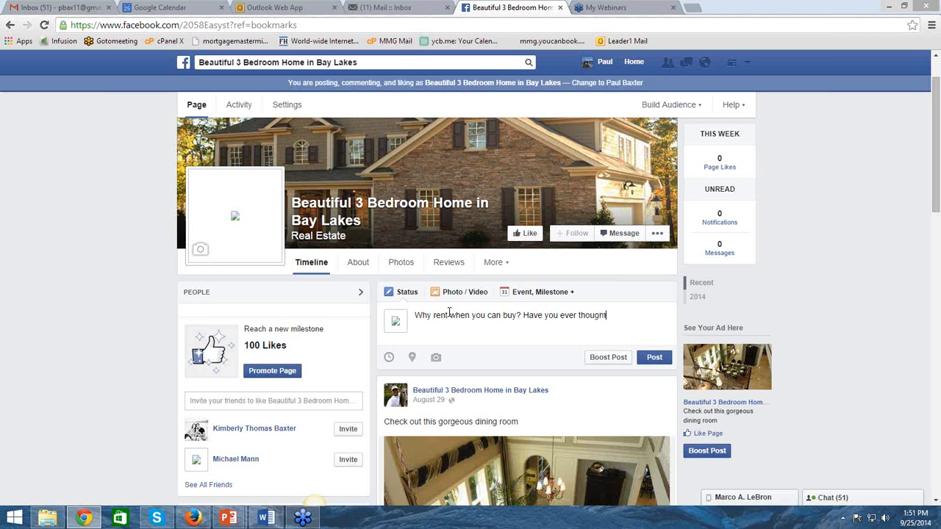
pyautogui.write(' of what it would be like to own your')
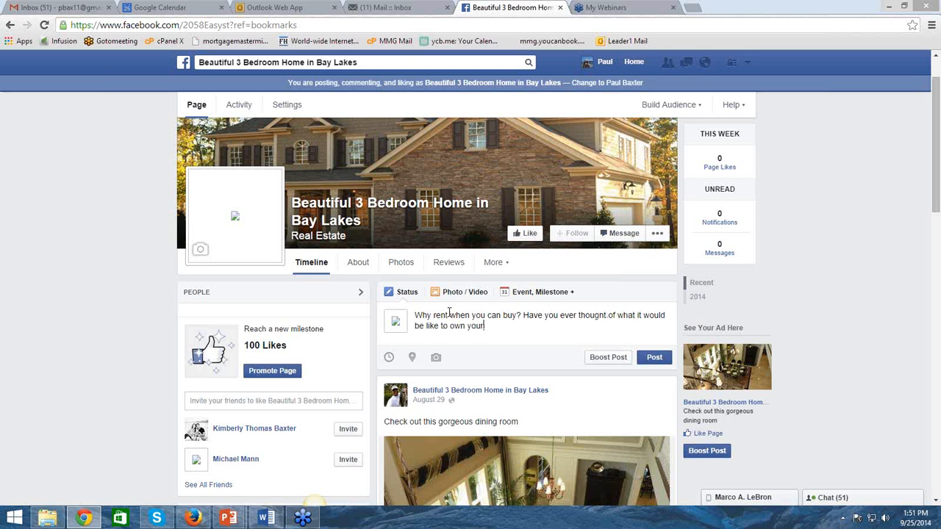
pyautogui.write(' own home? Most')
# Add the sentence "Most people think that they do not qualify to buy a home." to the post
pyautogui.write('people')
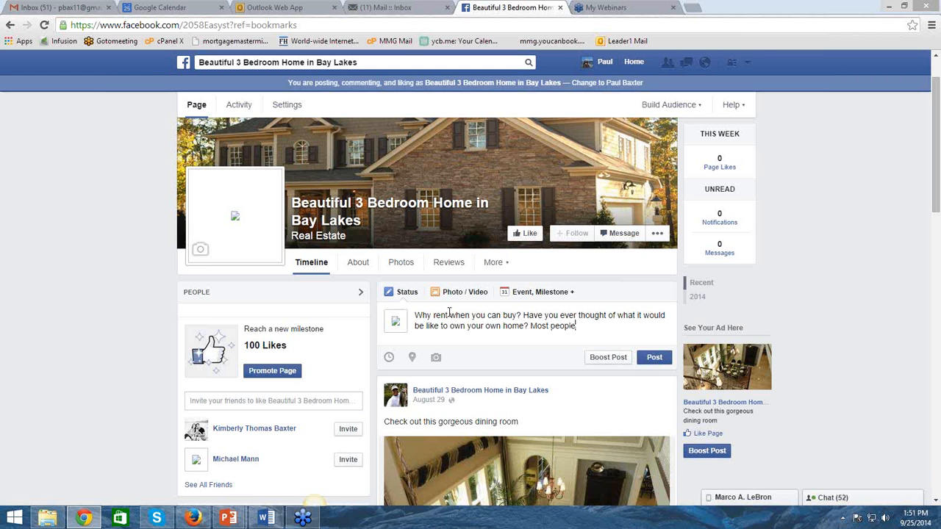
pyautogui.write(' think that they do not quali')
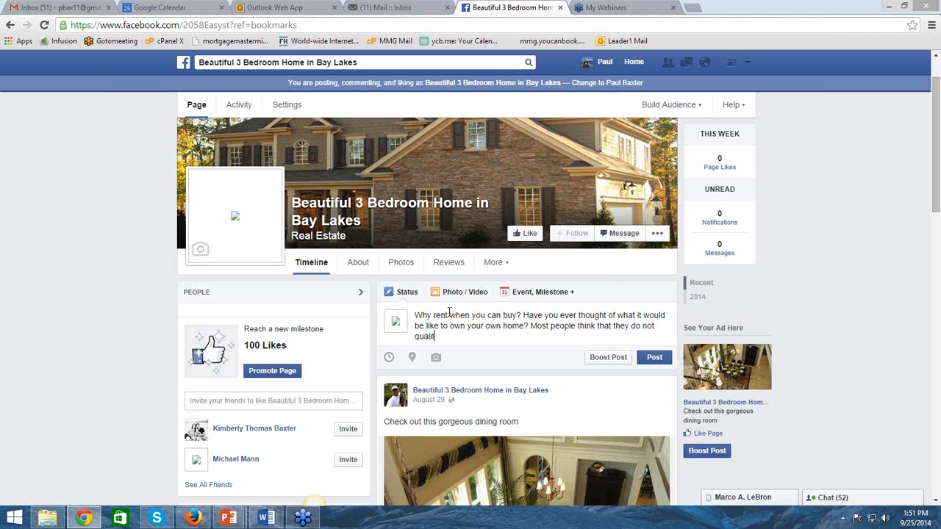
pyautogui.write('fy to buy a home. I am hereto tell you')
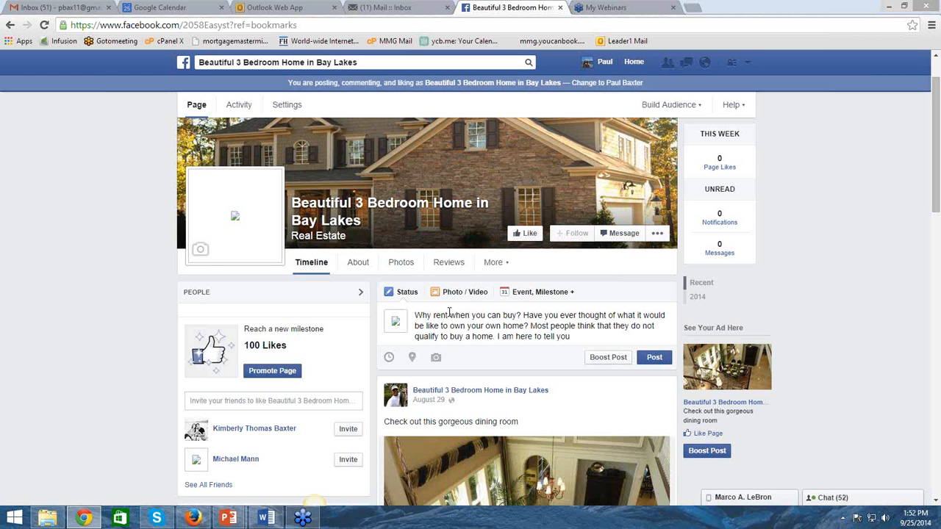
pyautogui.write(' it is much easier than you think.')
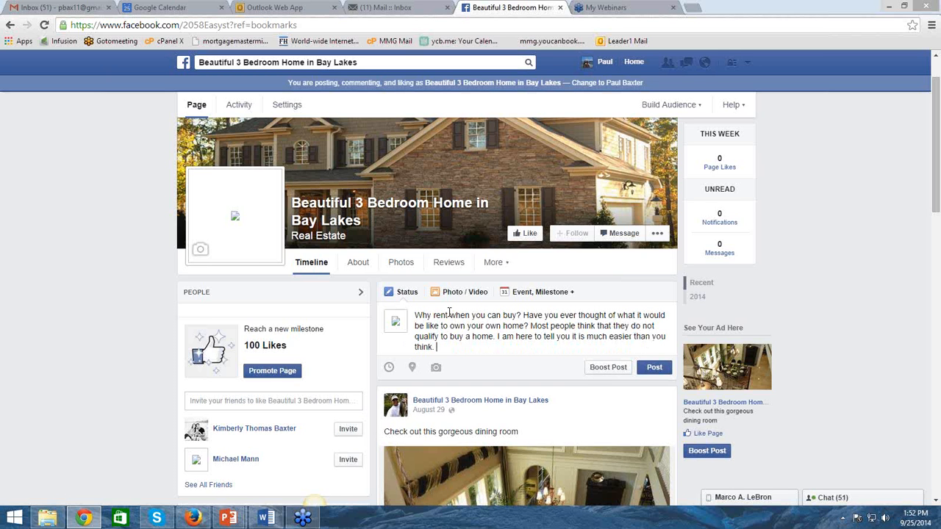
pyautogui.write(' Call me for a no obligation ab')
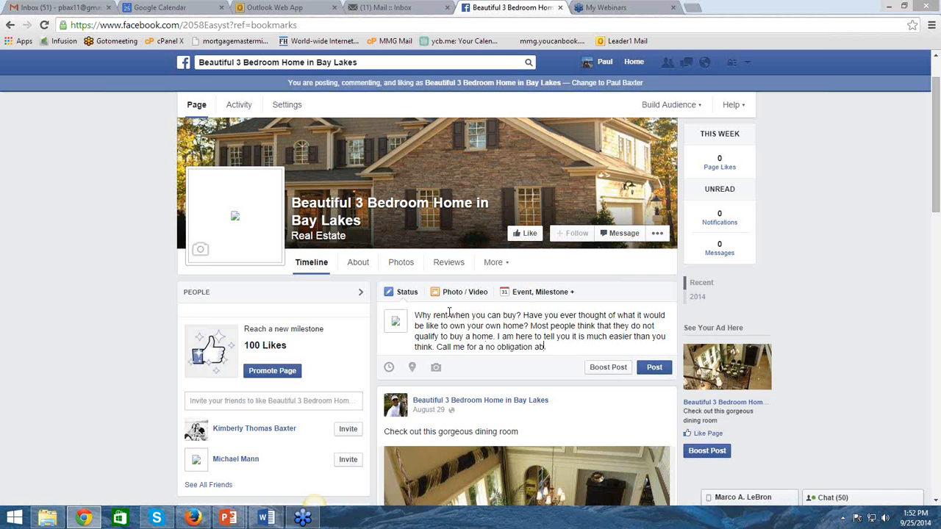
pyautogui.write('solutely free consultation and find ')
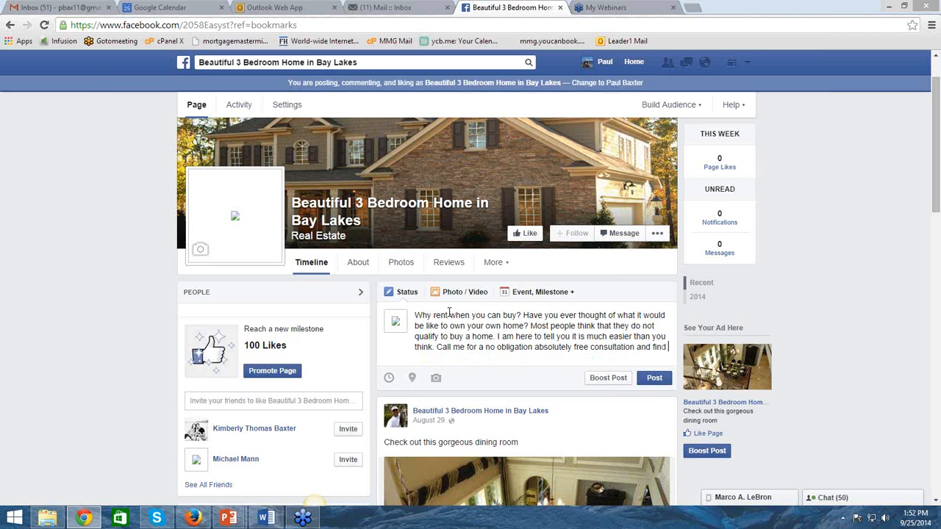
pyautogui.write('out what you ')
pyautogui.write('need')
pyautogui.write(' to c')
pyautogui.write('e a ')
pyautogui.write('ho')
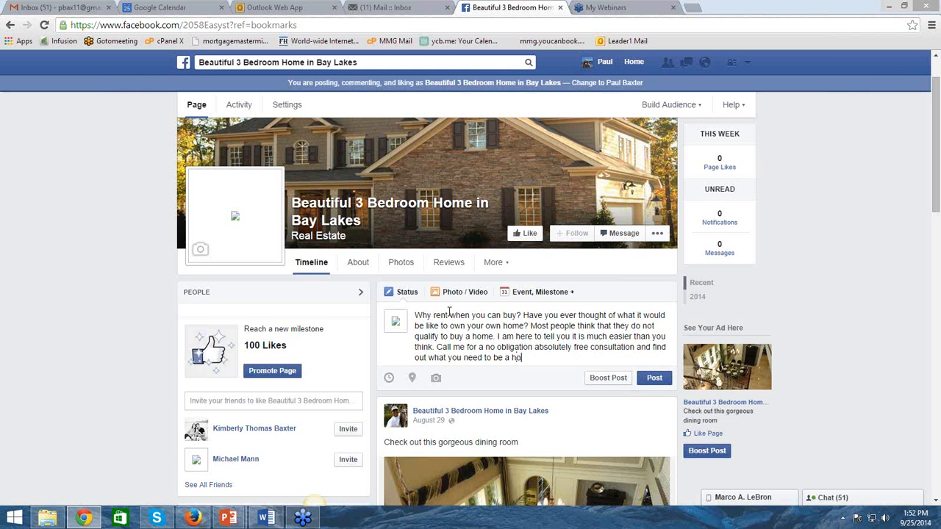
pyautogui.write('me owner.')
# Attach the for_sale image from the Pictures folder to the post and publish it on the page
pyautogui.click(437, 380)
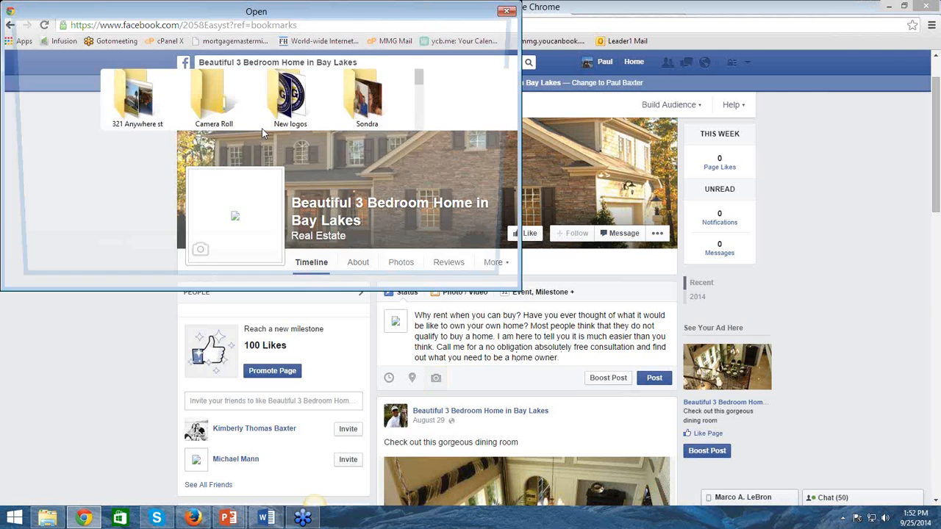
pyautogui.moveTo(420, 76); pyautogui.dragTo(425, 133)
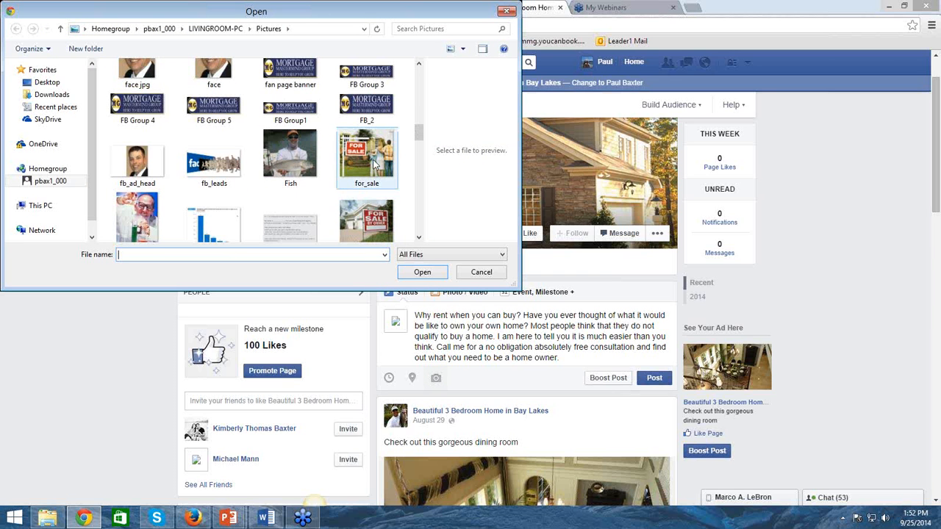
pyautogui.click(368, 149)
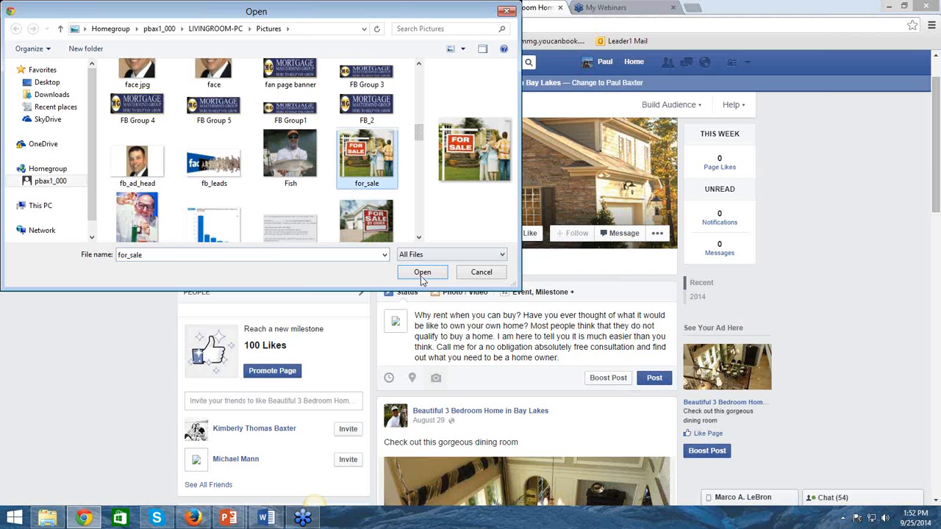
pyautogui.click(421, 273)
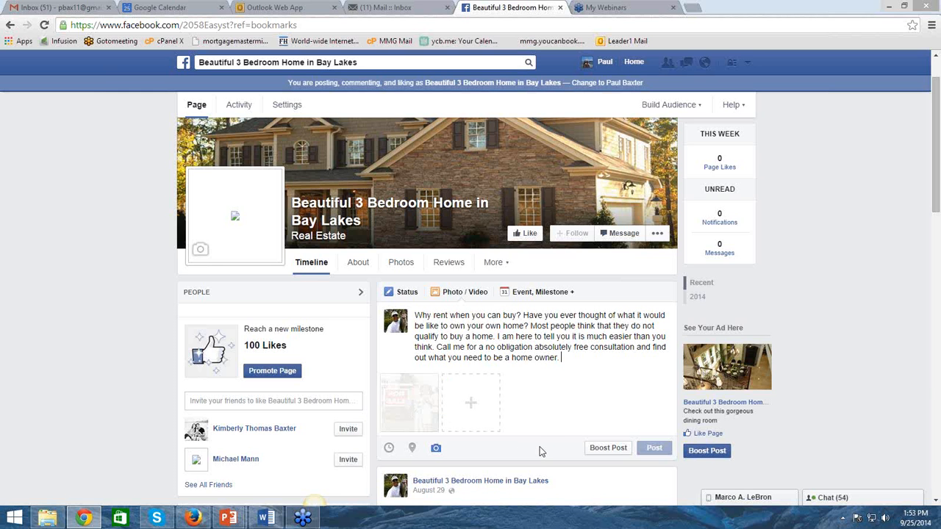
# Leave the listing page for the Facebook home feed and go to the ad creation page
pyautogui.click(633, 64)
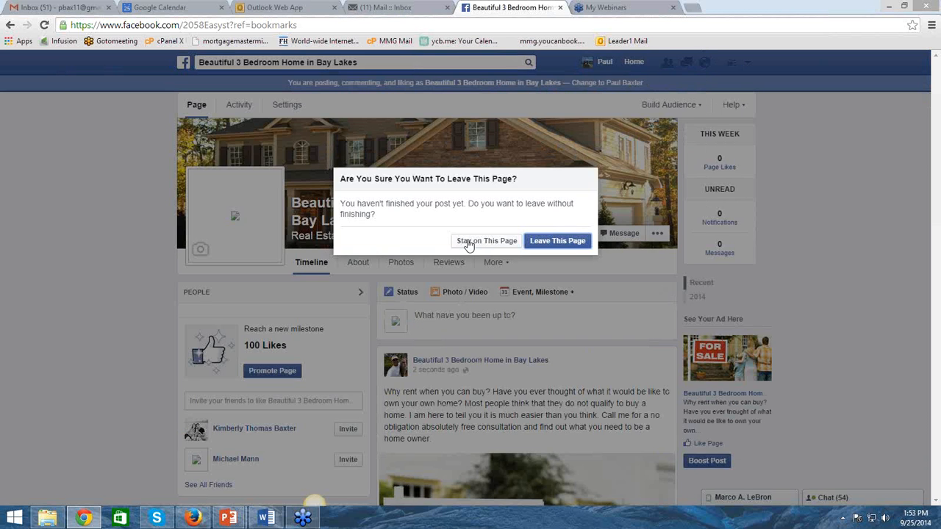
pyautogui.click(469, 245)
pyautogui.click(634, 64)
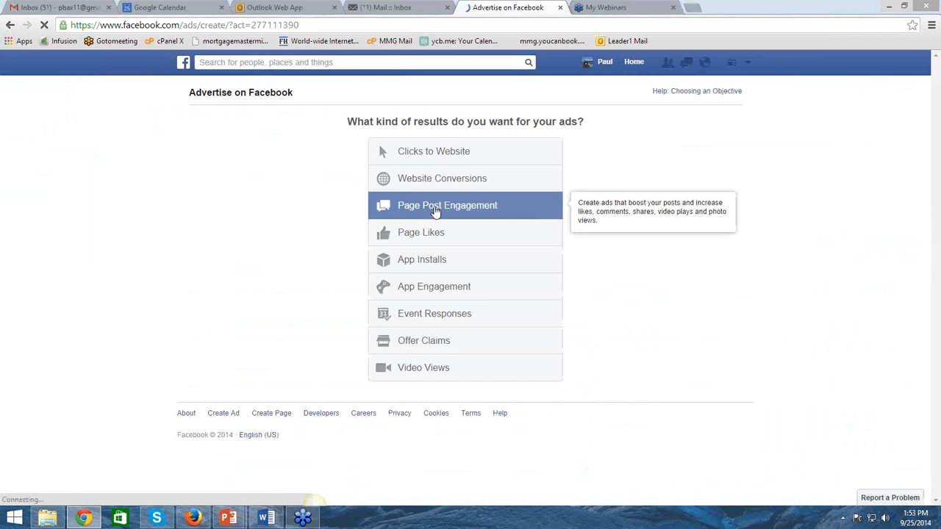
# Create a Page Post Engagement ad for the Bay Lakes home page's "Why rent when you can buy?" post and preview it in Mobile News Feed
pyautogui.click(435, 209)
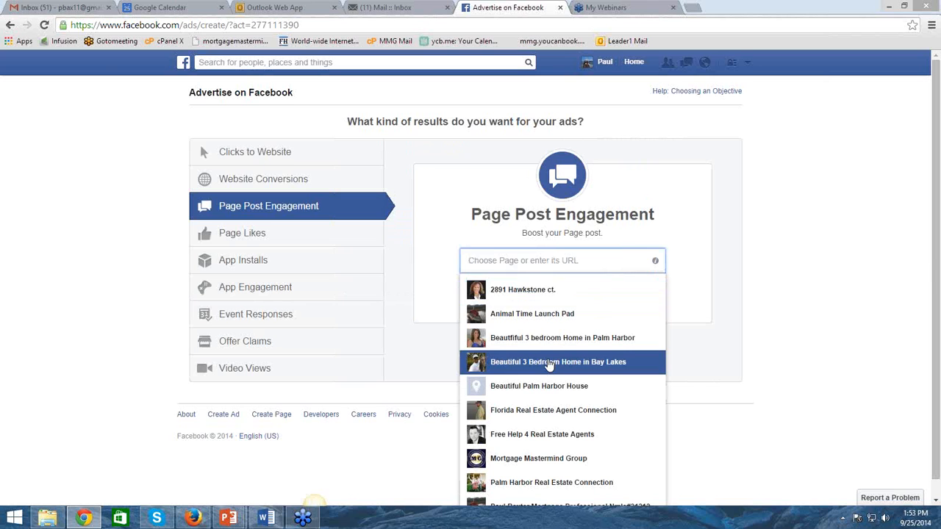
pyautogui.click(548, 364)
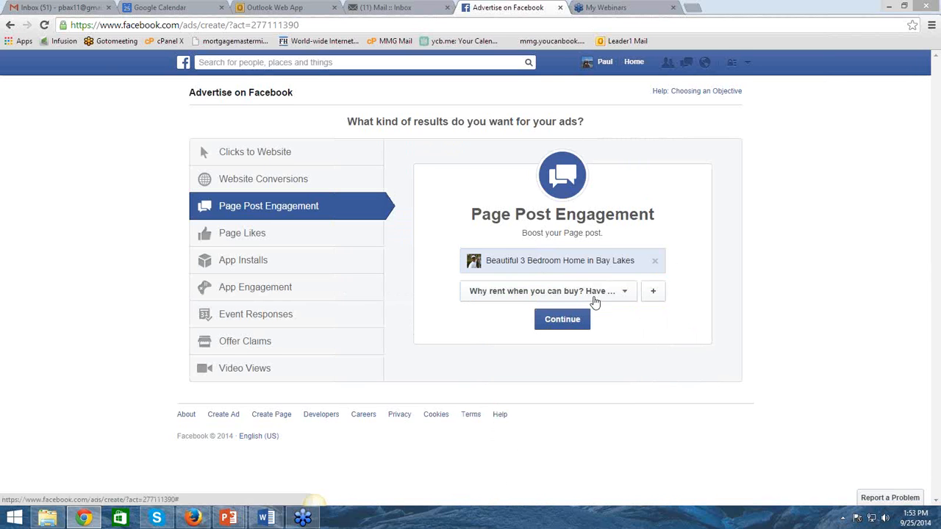
pyautogui.click(557, 314)
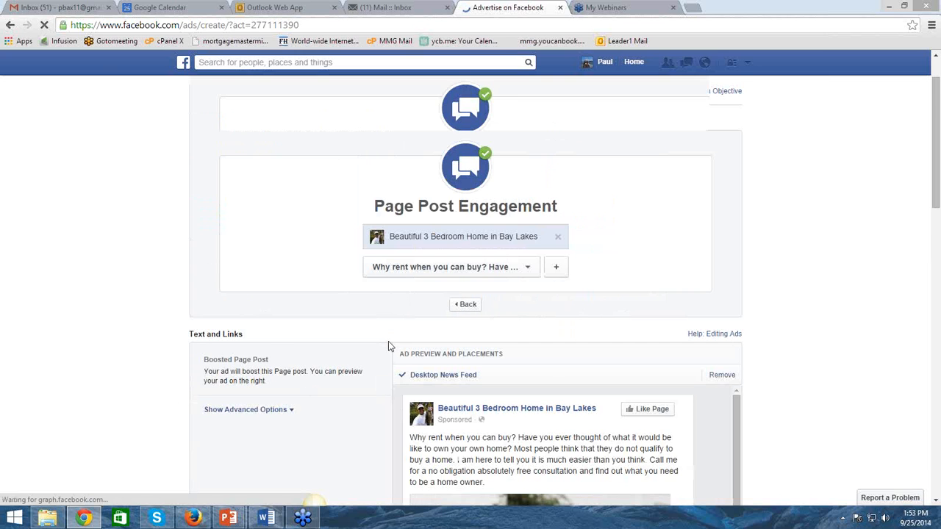
pyautogui.scroll(-3, 775, 319)
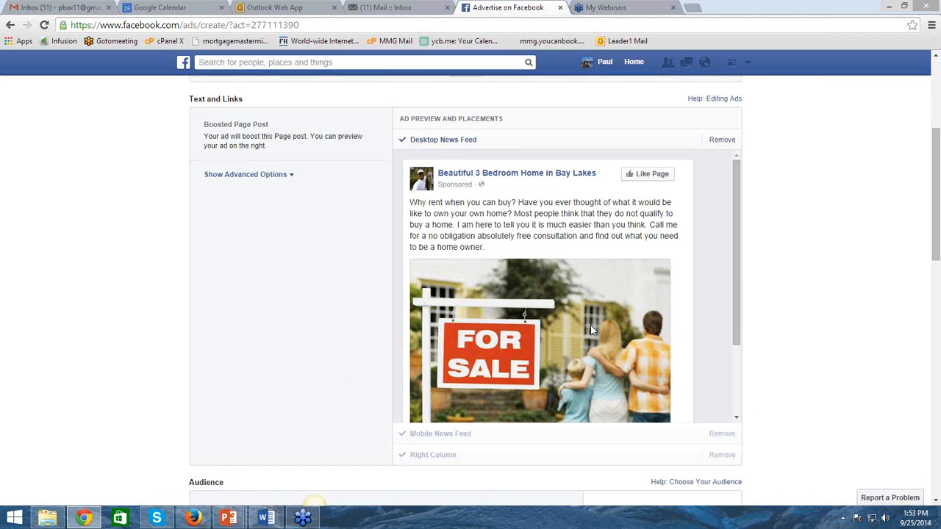
pyautogui.click(421, 433)
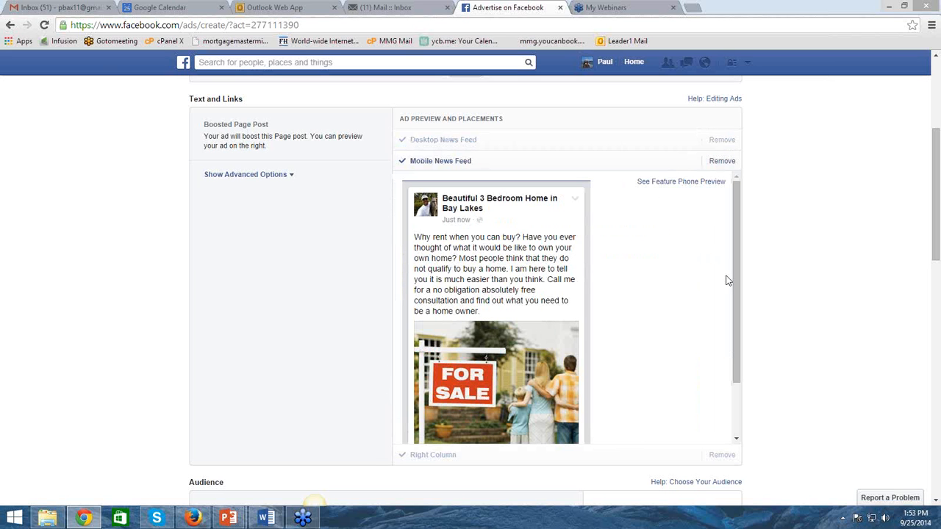
# Add a Home Ownership criterion set to Renters to the ad's audience
pyautogui.scroll(-2, 807, 253)
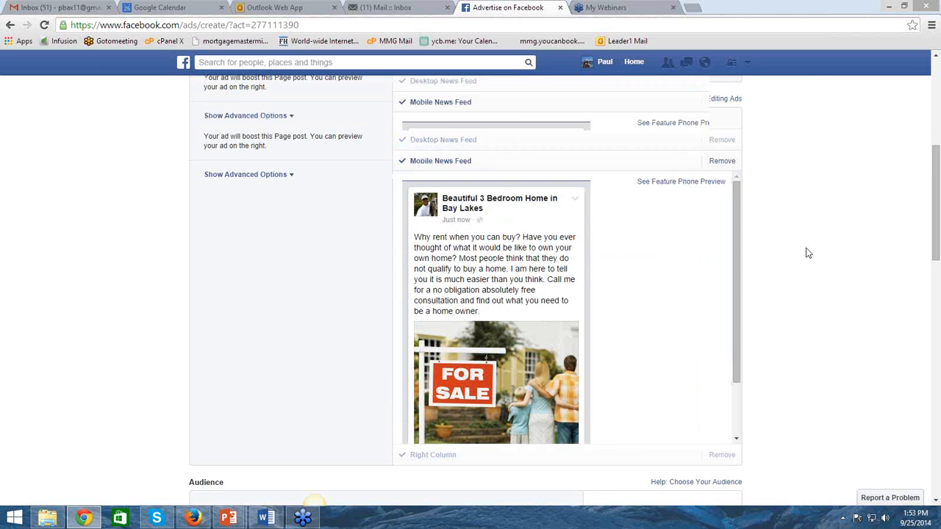
pyautogui.scroll(-3, 807, 253)
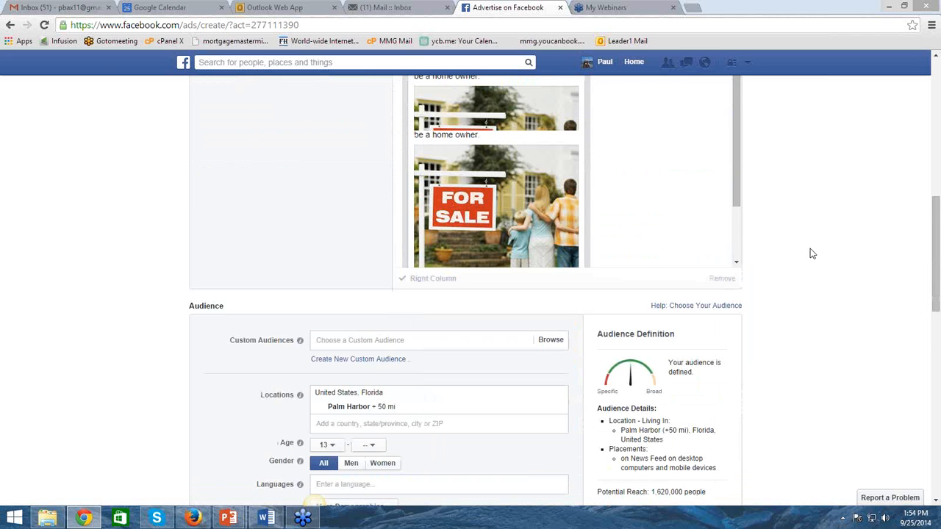
pyautogui.scroll(-2, 811, 253)
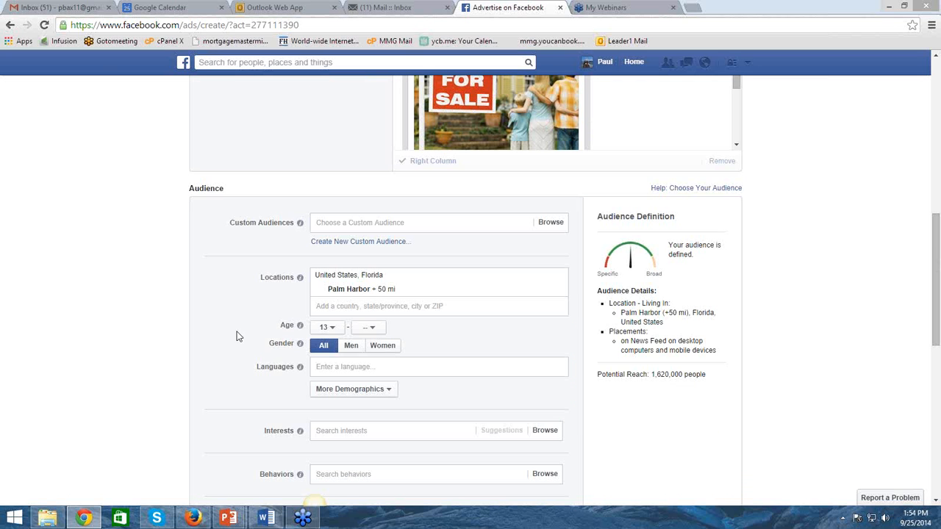
pyautogui.scroll(-2, 236, 336)
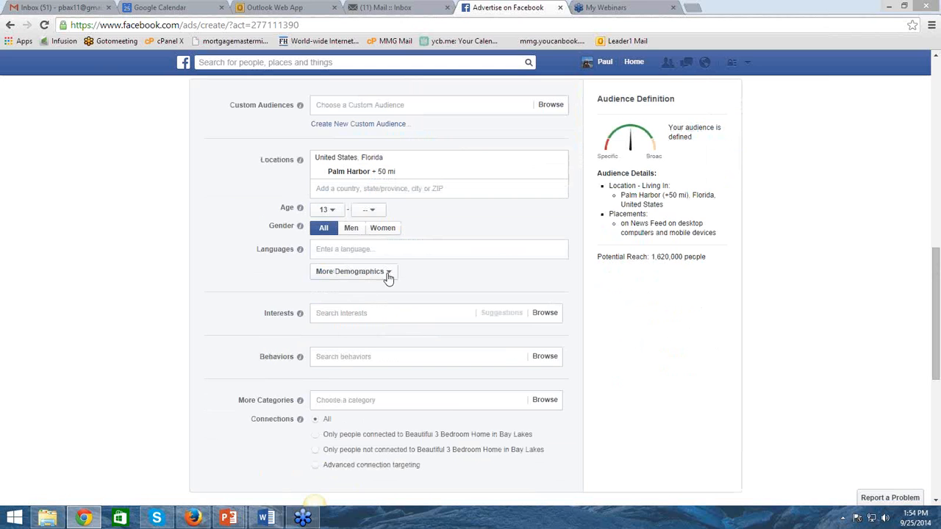
pyautogui.click(389, 277)
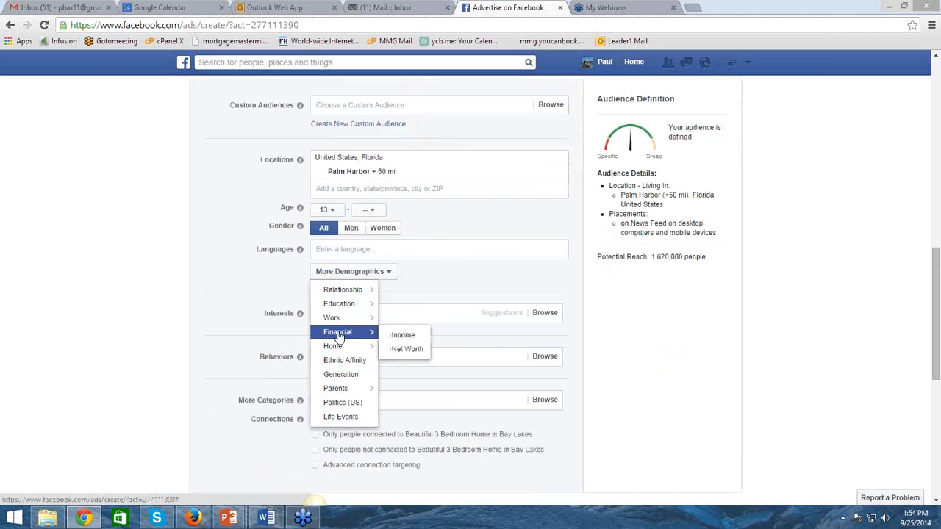
pyautogui.moveTo(371, 346)
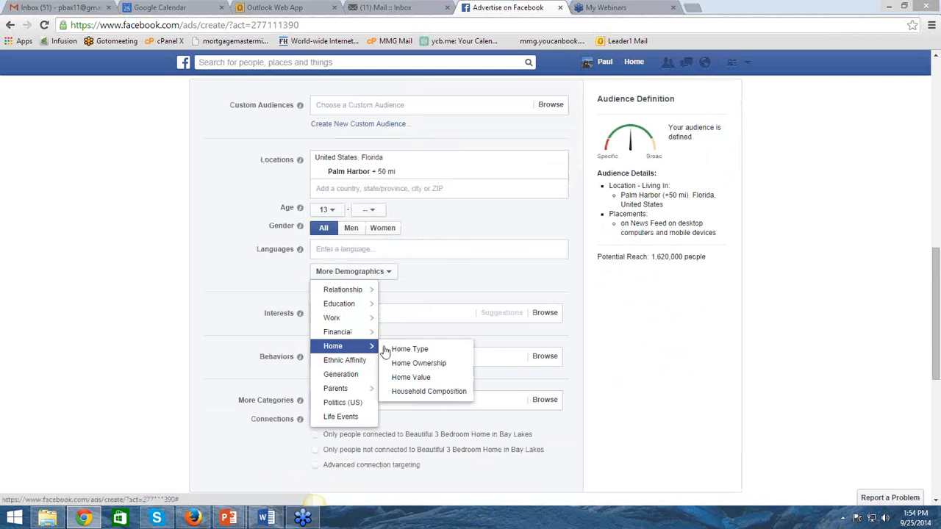
pyautogui.click(423, 368)
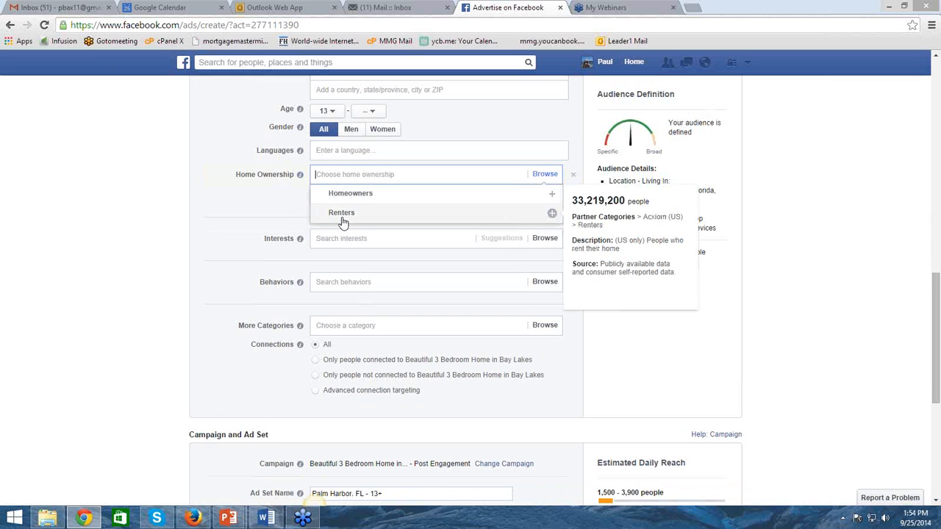
pyautogui.click(341, 215)
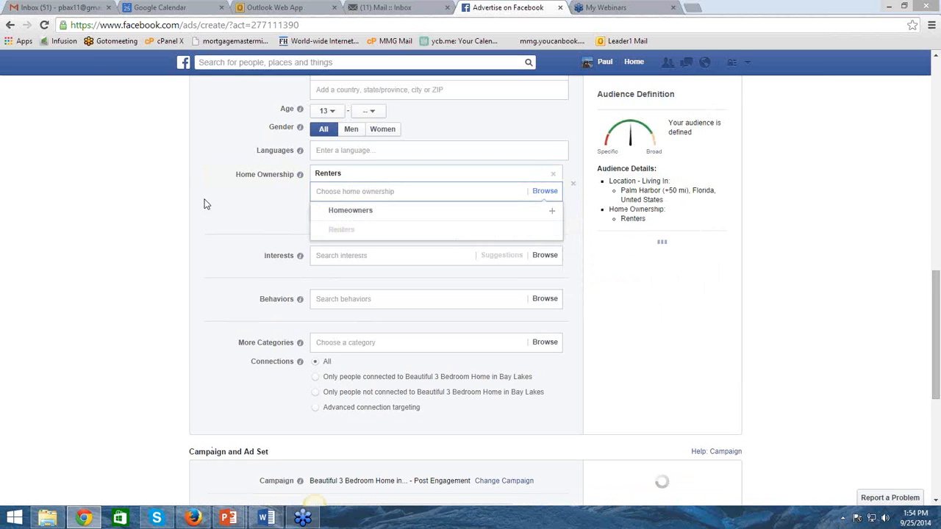
# Add an Income criterion to the ad's audience covering $50,000 - $75,000, $75,000 - $100,000, $100,000 - $125,000 and over $125,000
pyautogui.click(345, 214)
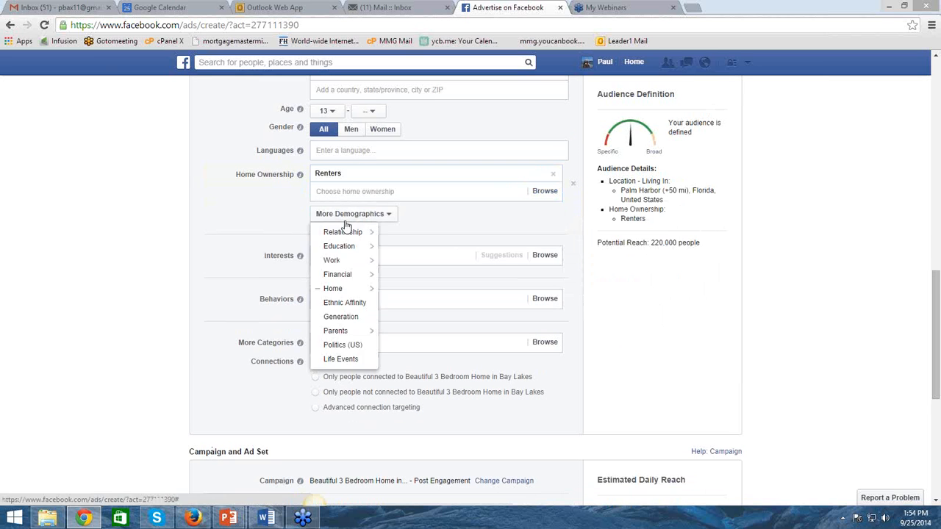
pyautogui.moveTo(356, 277)
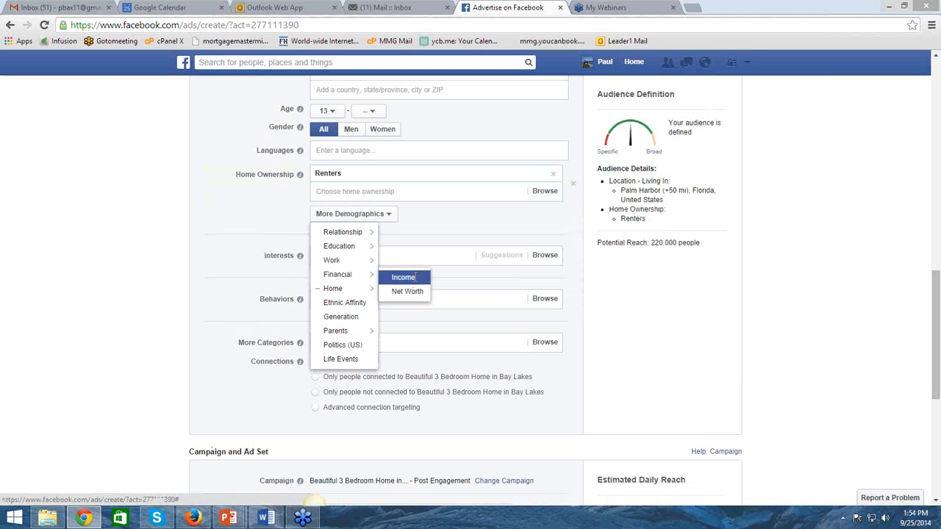
pyautogui.click(416, 277)
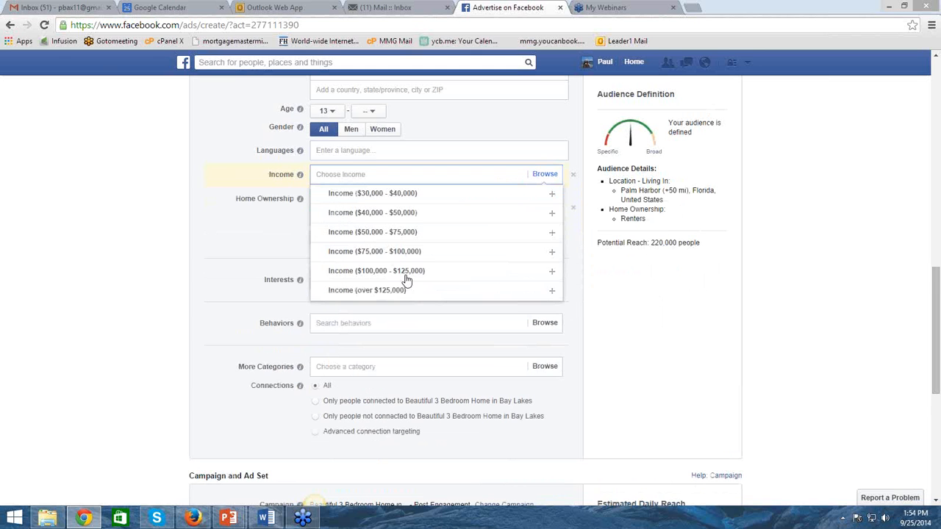
pyautogui.click(370, 235)
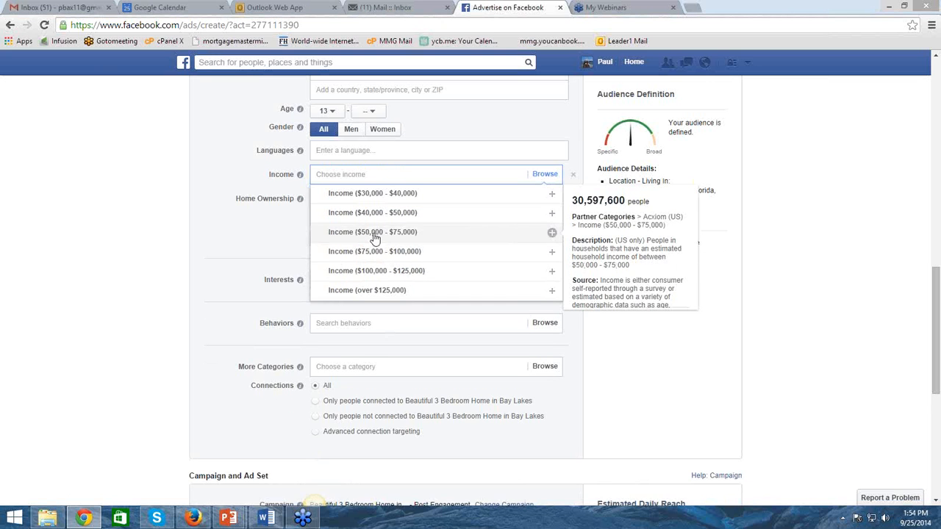
pyautogui.click(365, 271)
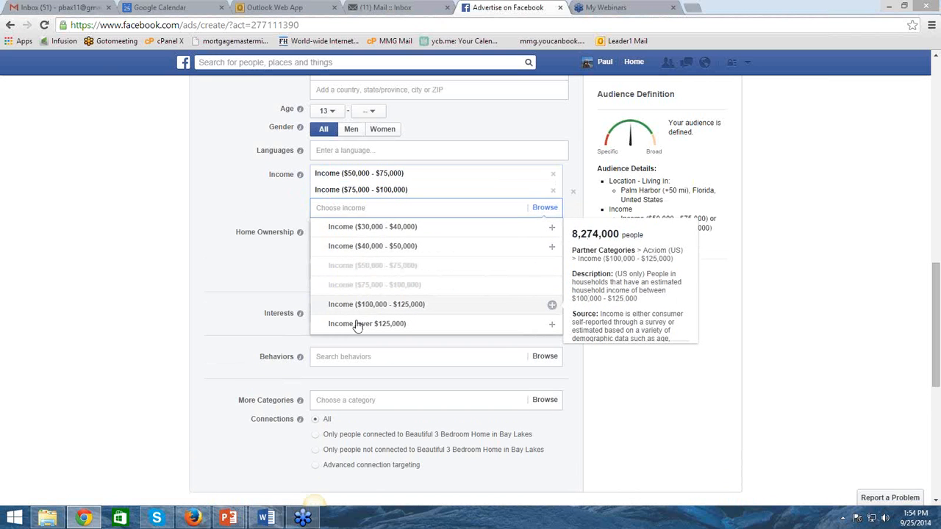
pyautogui.click(357, 307)
pyautogui.click(358, 336)
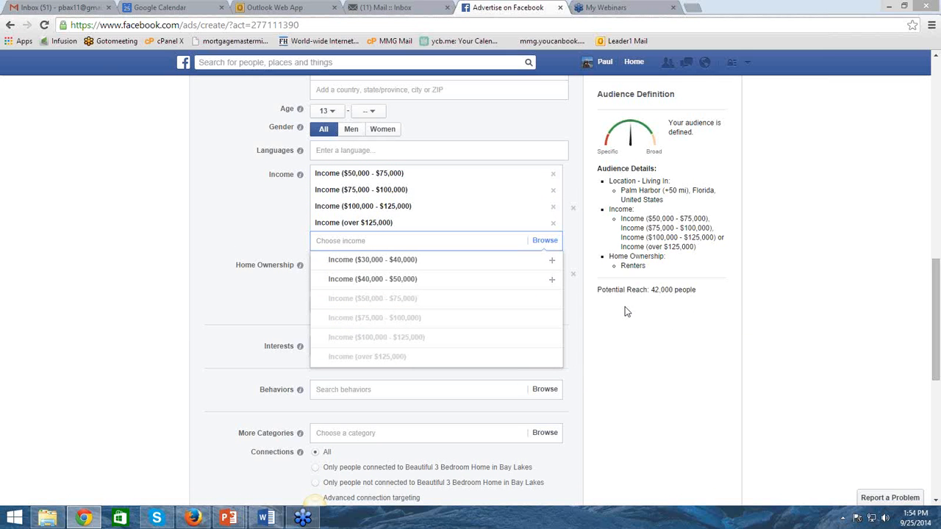
pyautogui.click(633, 333)
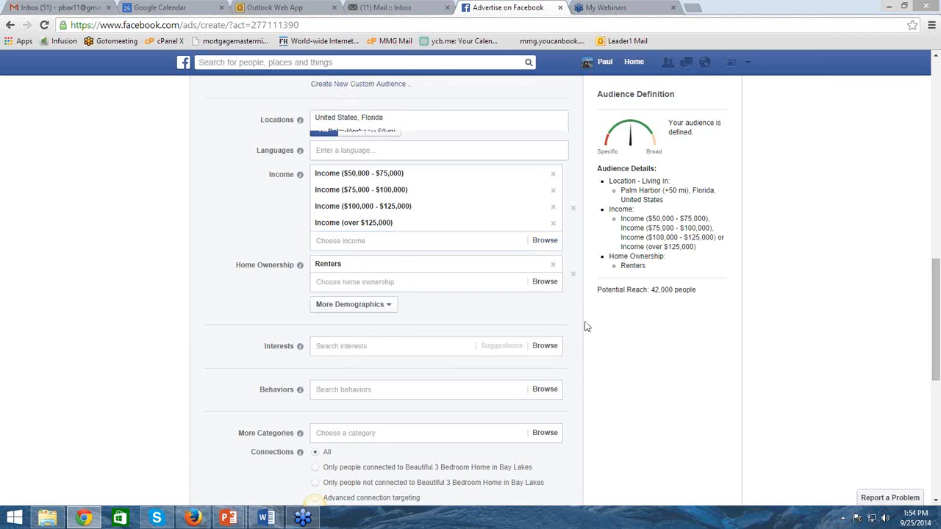
# Add the Likely to move behavior from Residential profiles to the ad's audience
pyautogui.scroll(2, 587, 326)
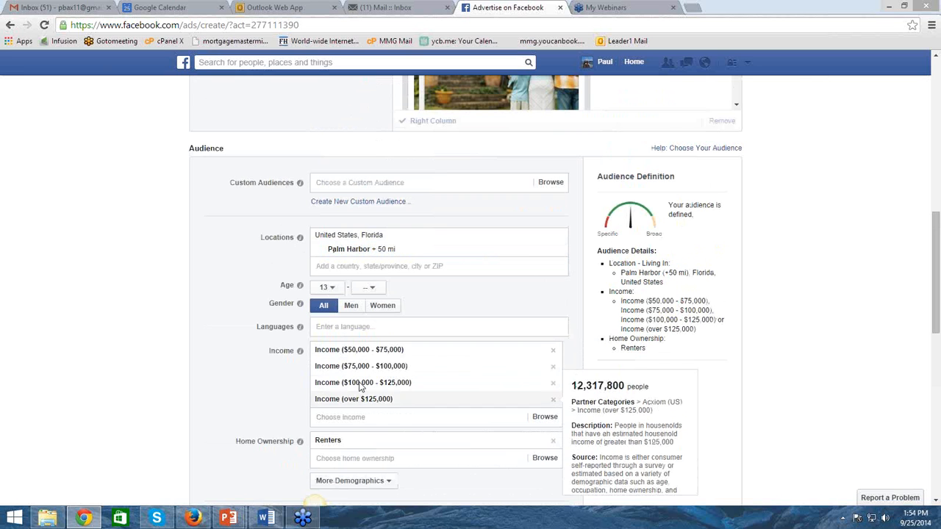
pyautogui.scroll(-2, 632, 368)
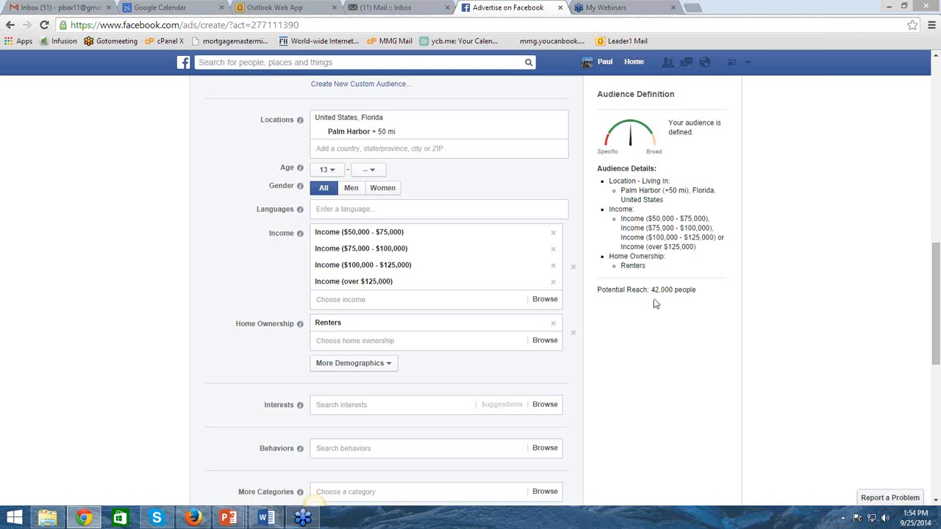
pyautogui.scroll(1, 625, 304)
pyautogui.scroll(1, 600, 304)
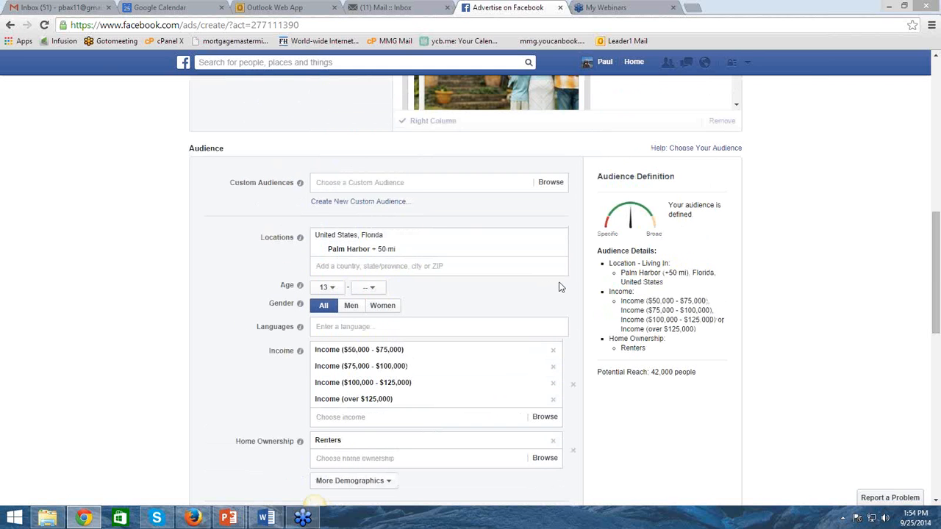
pyautogui.scroll(-3, 562, 285)
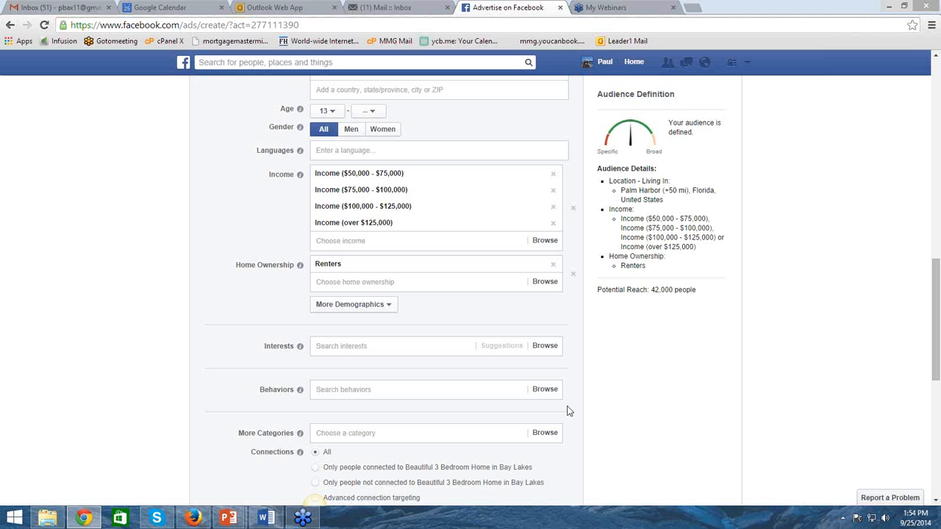
pyautogui.click(338, 392)
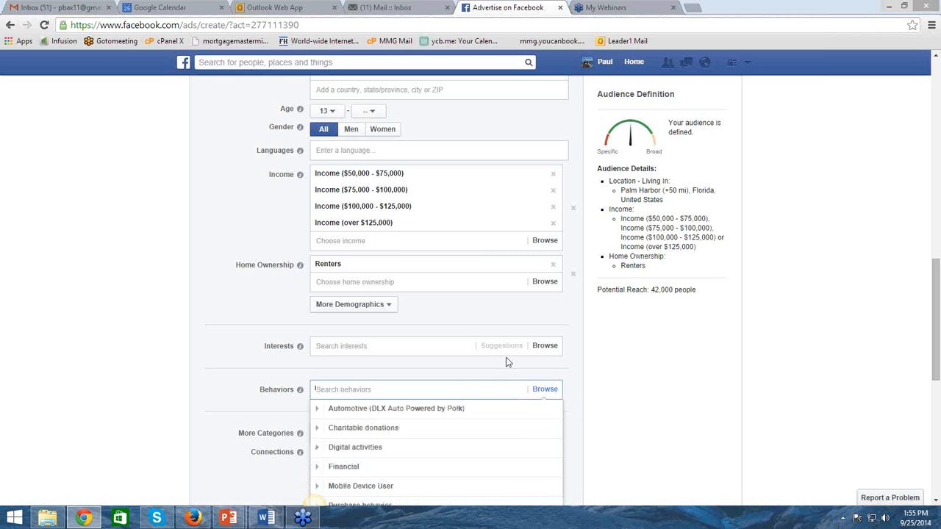
pyautogui.scroll(-2, 392, 342)
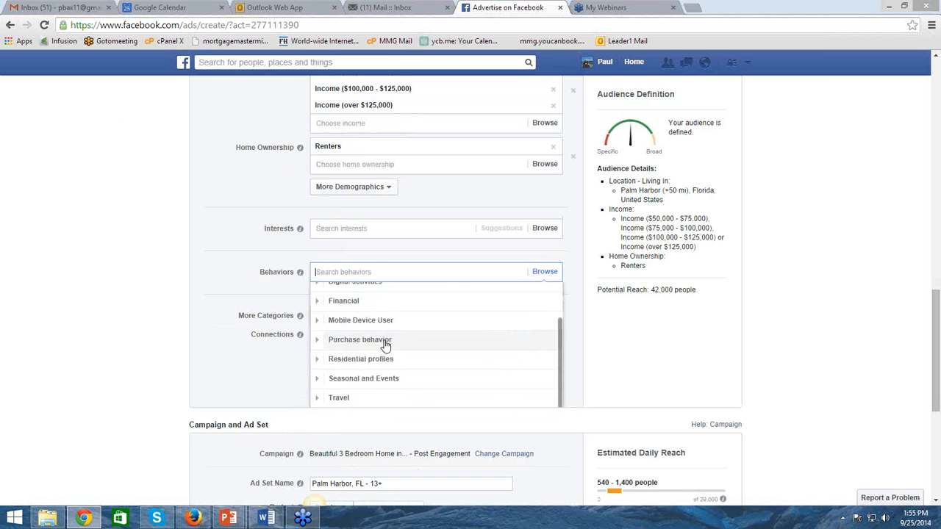
pyautogui.click(378, 360)
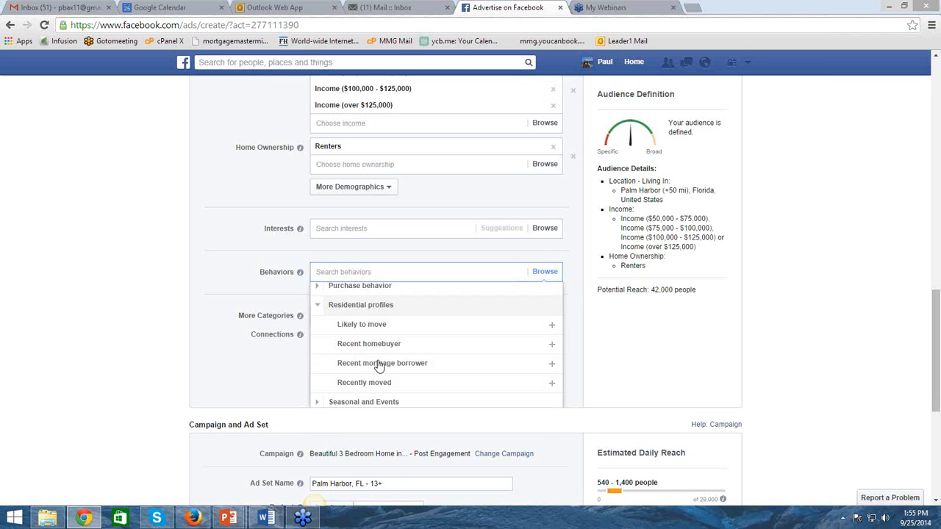
pyautogui.moveTo(358, 312)
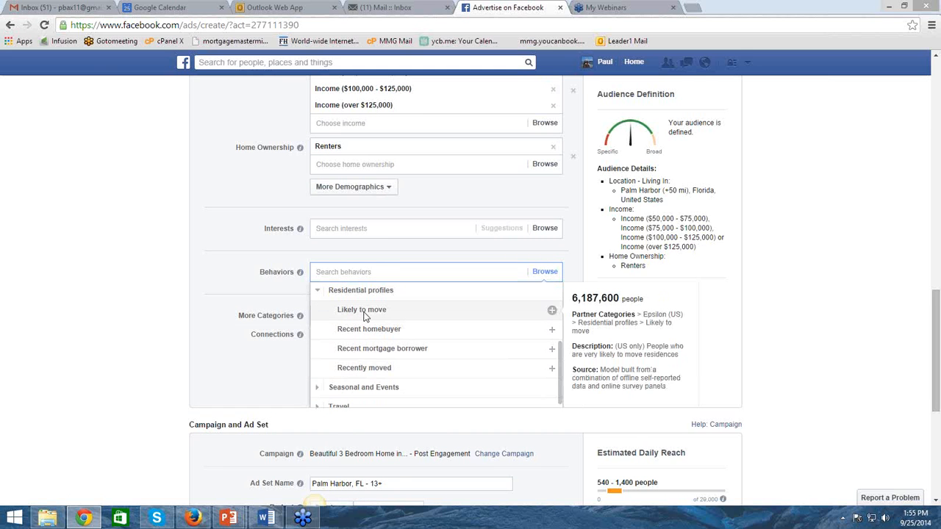
pyautogui.click(361, 310)
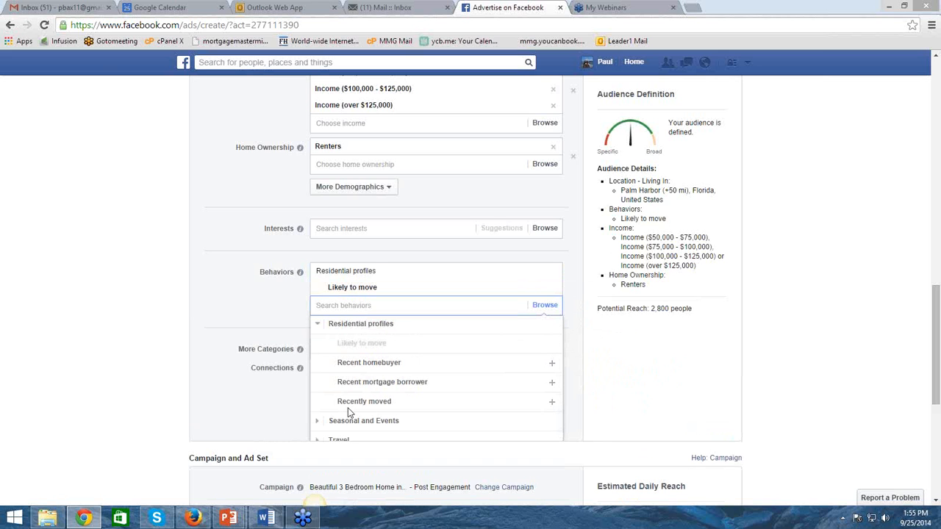
pyautogui.moveTo(387, 390)
pyautogui.scroll(2, 199, 271)
pyautogui.scroll(1, 198, 270)
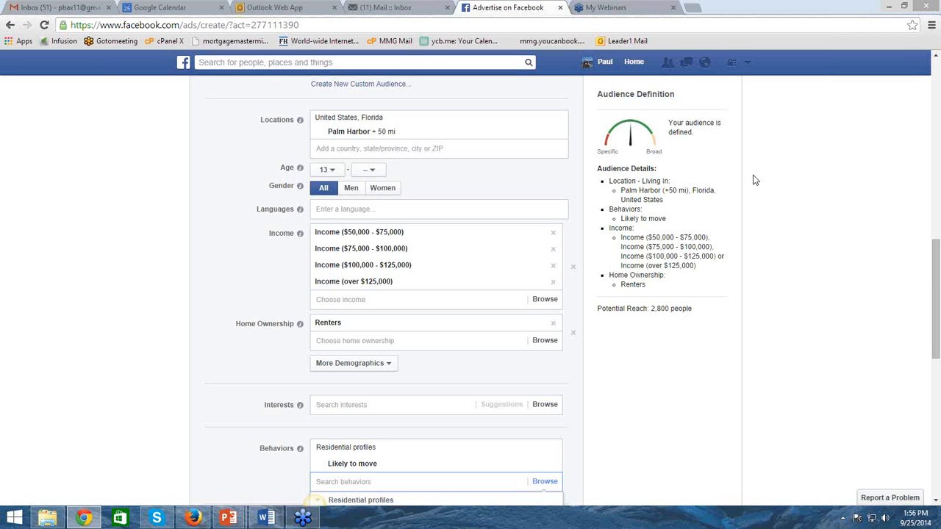
pyautogui.click(130, 365)
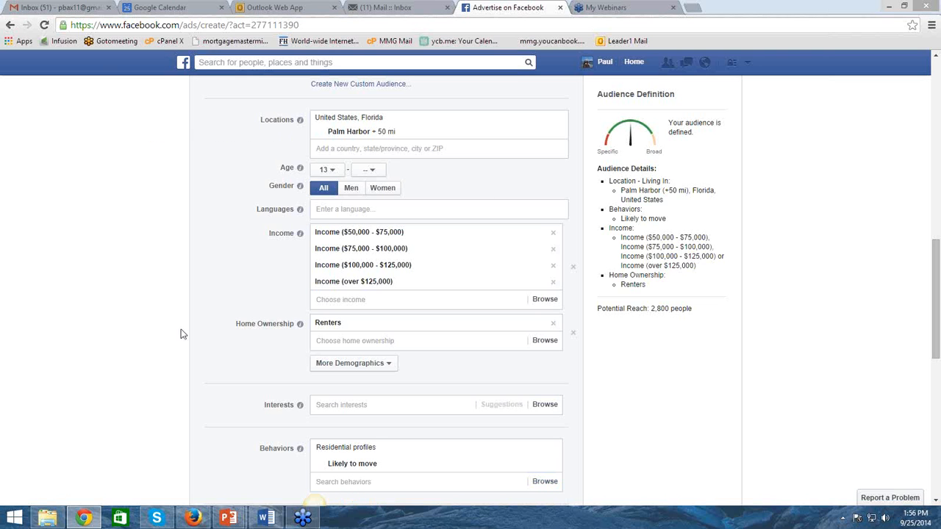
# Set the ad set's per-day budget to $20.00 USD
pyautogui.scroll(-10, 152, 334)
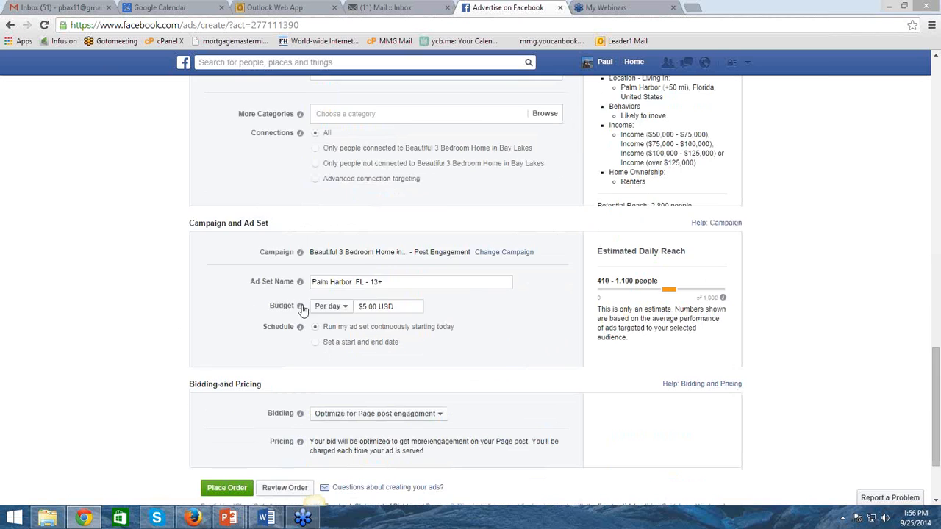
pyautogui.scroll(-3, 444, 331)
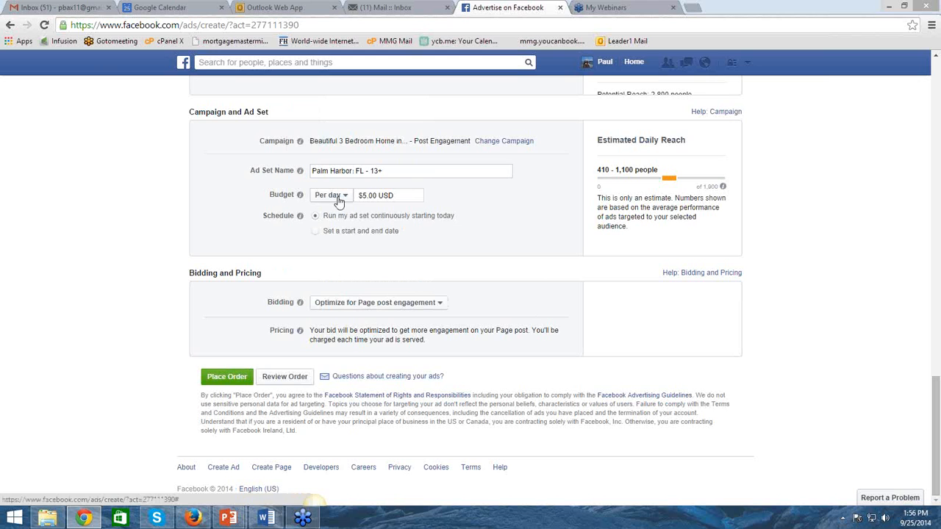
pyautogui.moveTo(366, 196); pyautogui.dragTo(362, 197)
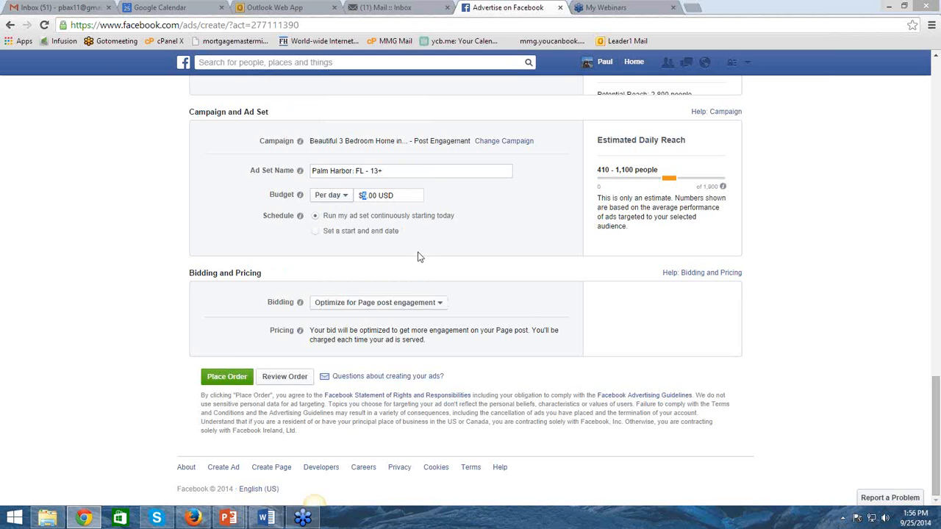
pyautogui.write('20')
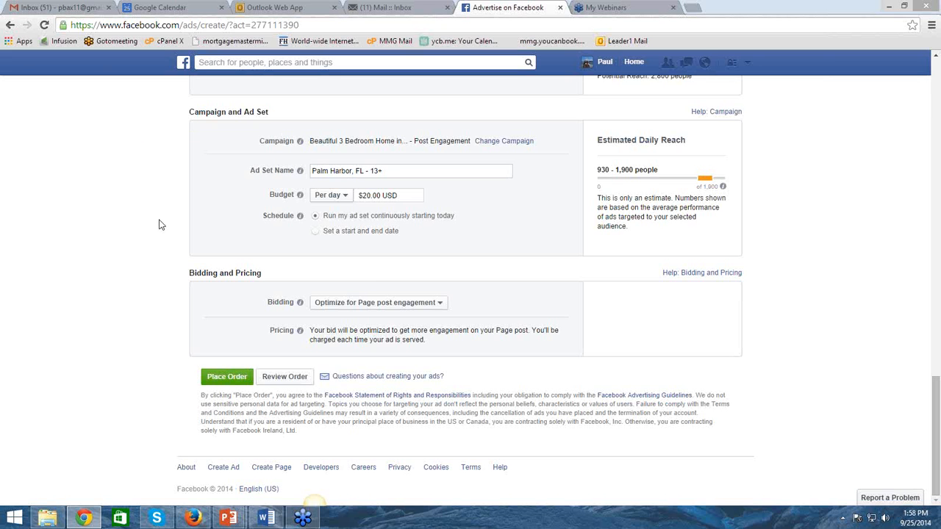
# Review the ad's Mobile News Feed preview and its audience targeting settings
pyautogui.scroll(9, 168, 246)
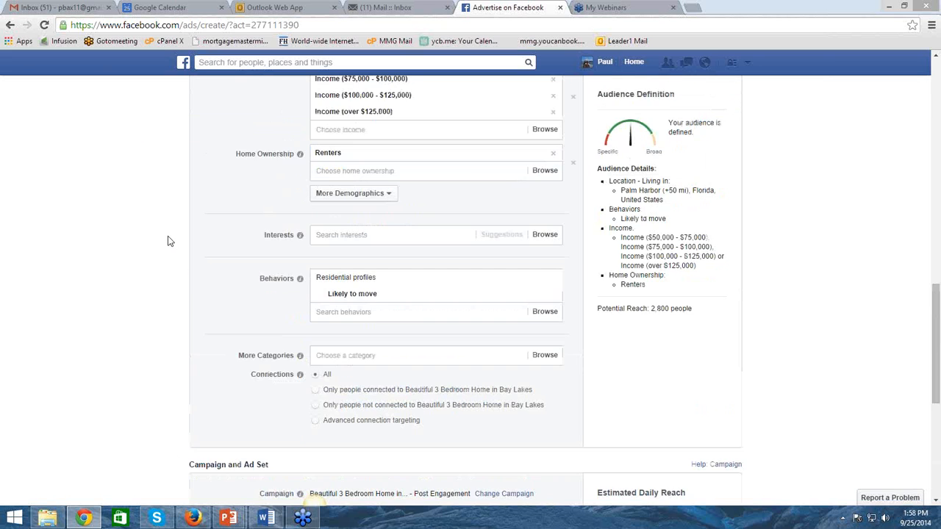
pyautogui.scroll(3, 174, 250)
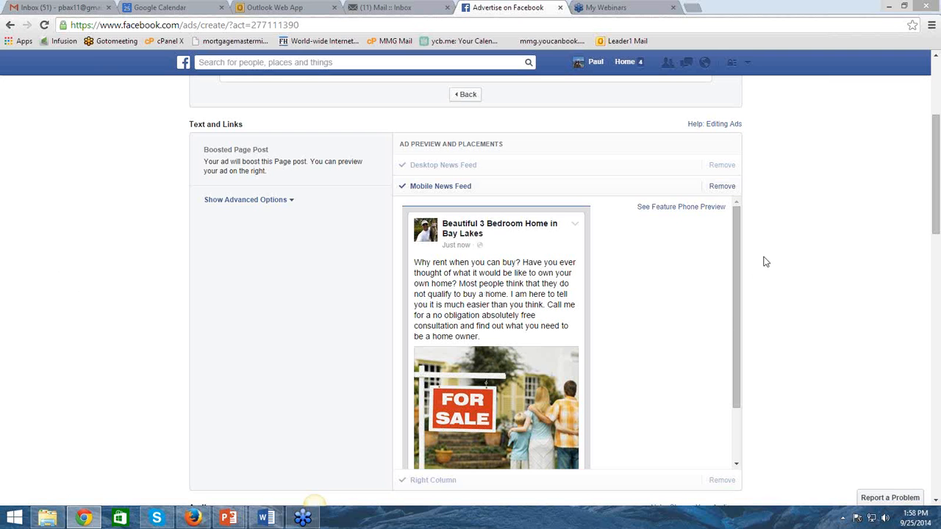
pyautogui.scroll(-4, 751, 262)
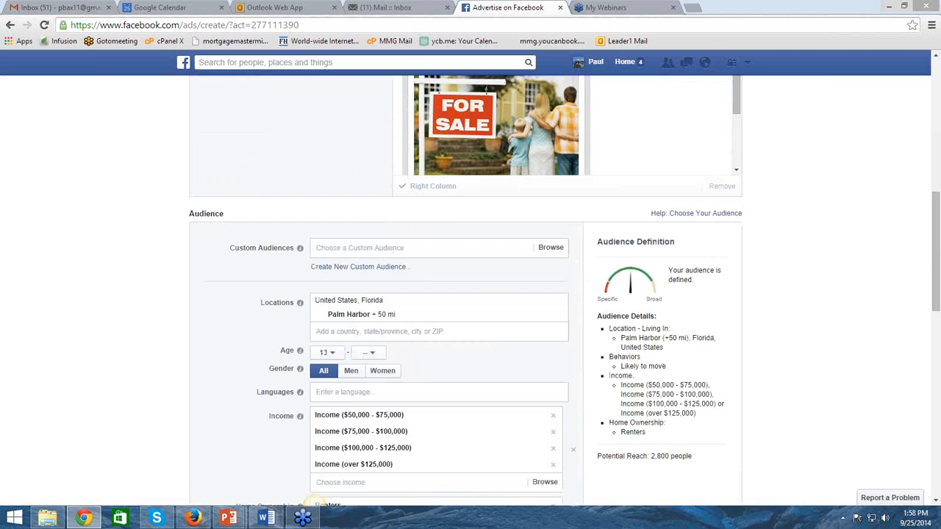
pyautogui.scroll(-1, 166, 397)
pyautogui.scroll(-1, 166, 398)
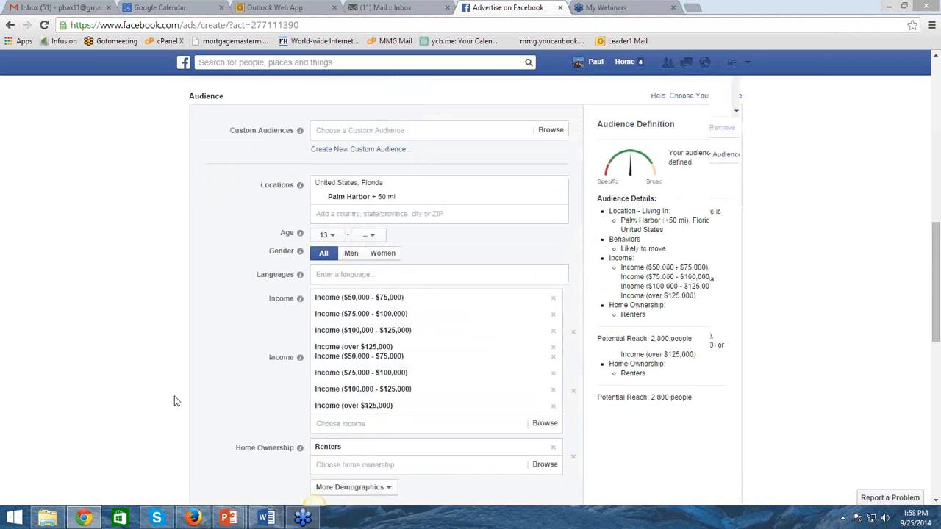